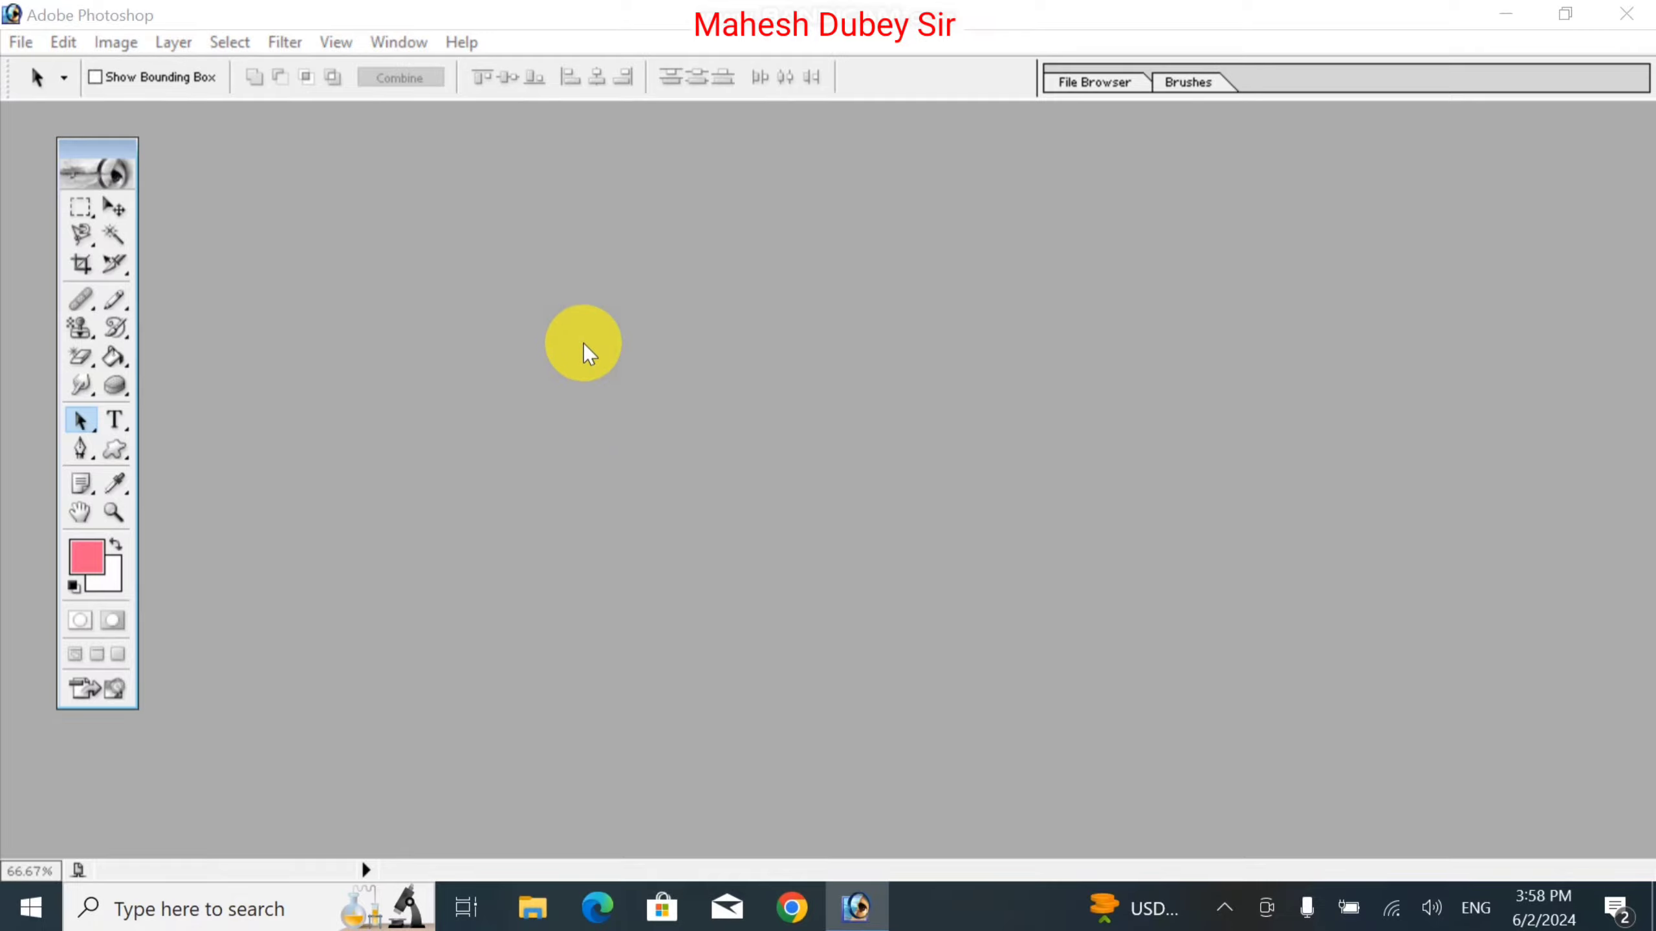
# Open the close-up portrait of the man in the pink hoodie against a blue background from the Desktop
pyautogui.doubleClick(582, 343)
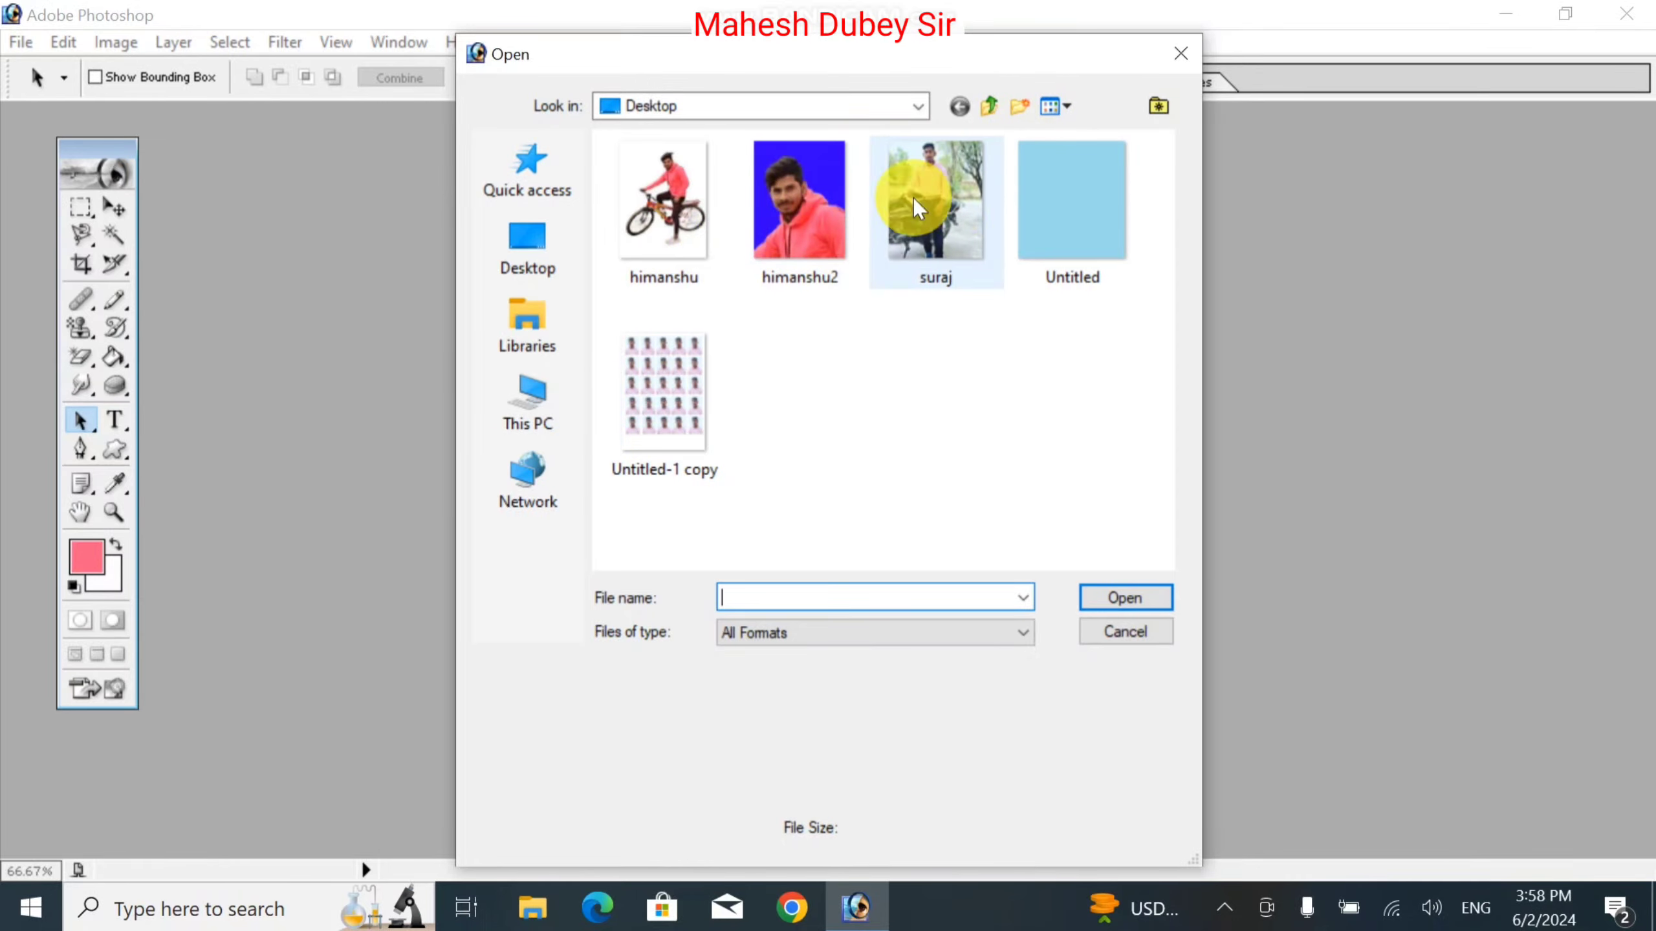
pyautogui.click(775, 186)
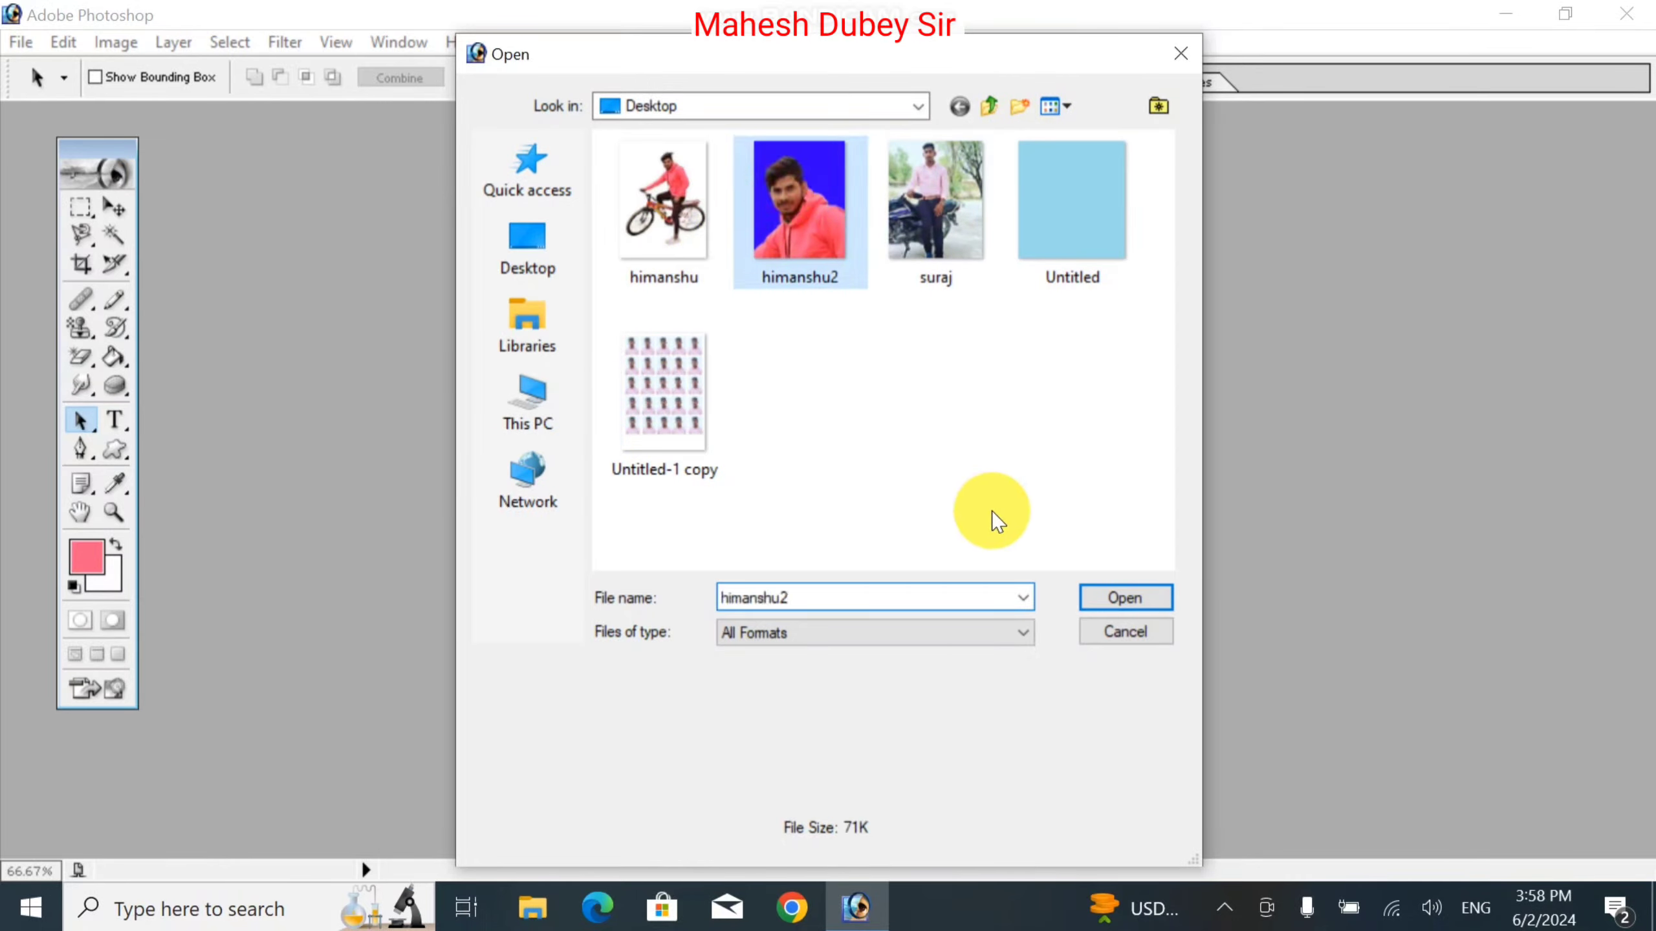
pyautogui.click(1124, 598)
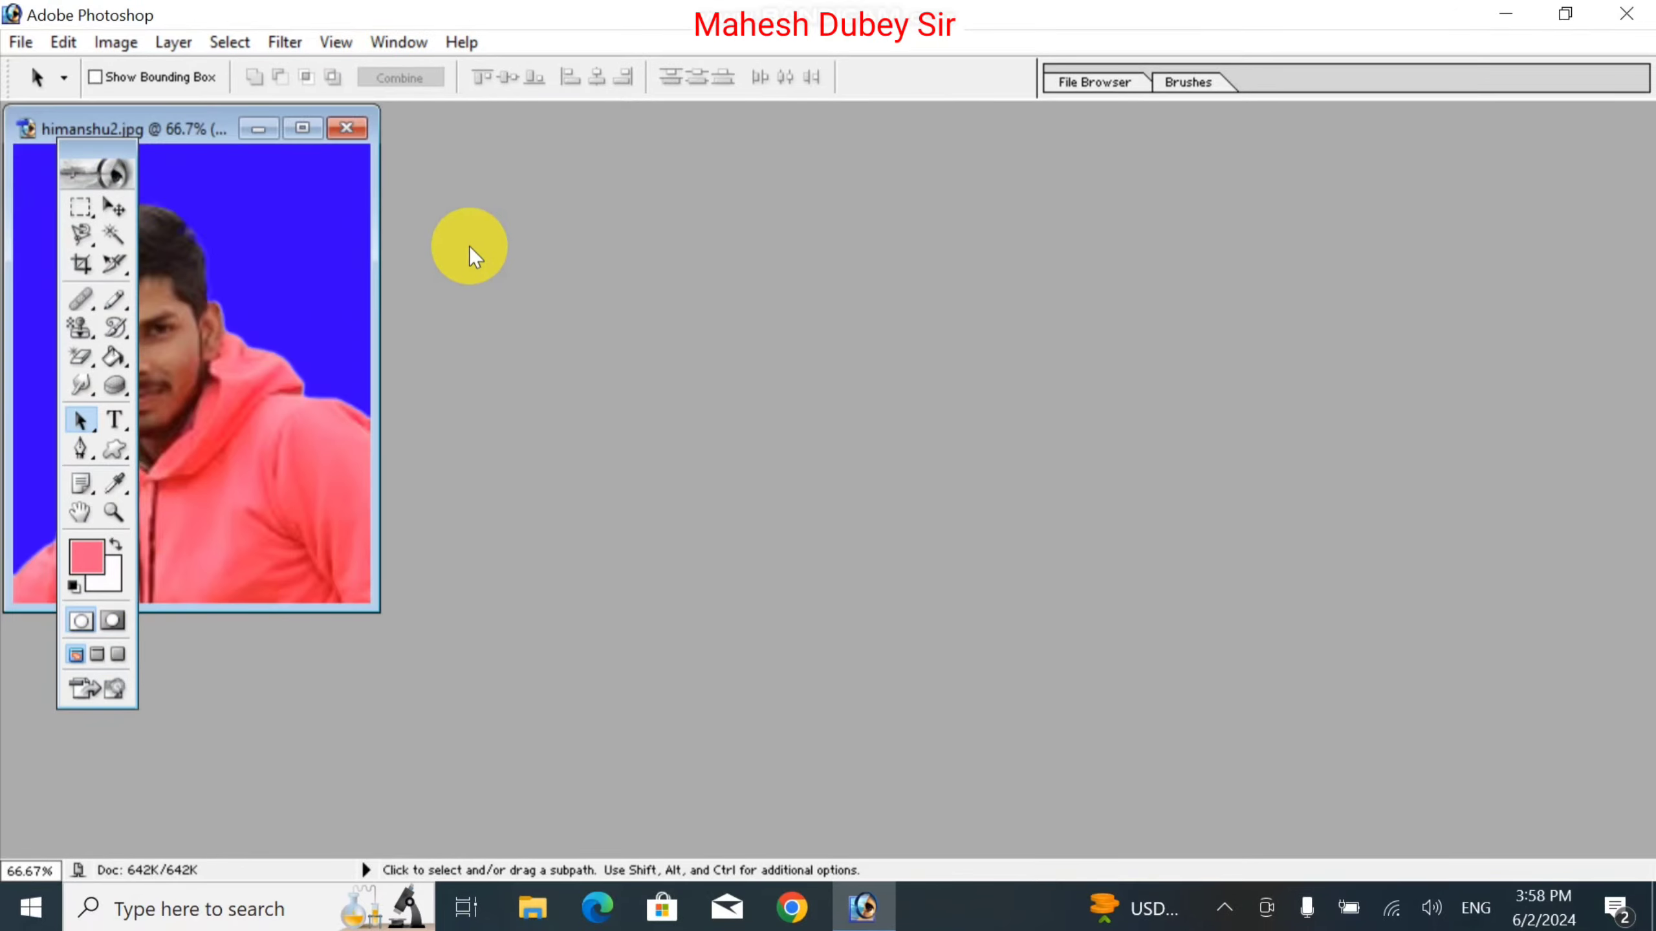
# Maximize the portrait's document window and enlarge the view to 100%
pyautogui.moveTo(173, 134); pyautogui.dragTo(530, 188)
pyautogui.click(742, 189)
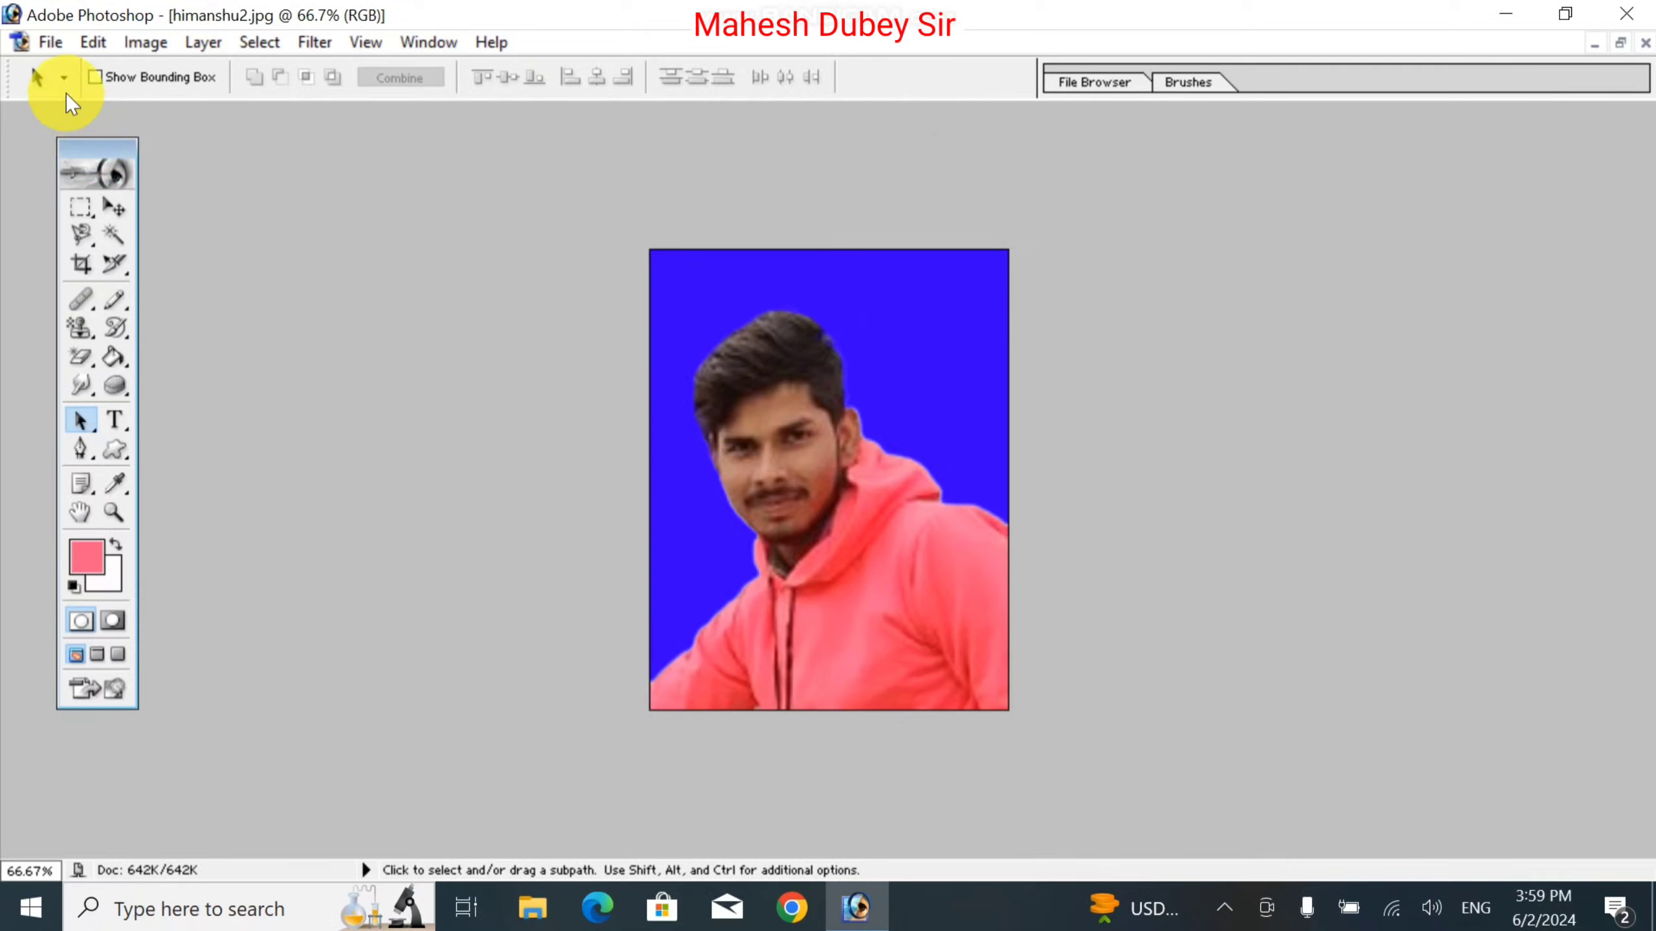
pyautogui.click(1623, 43)
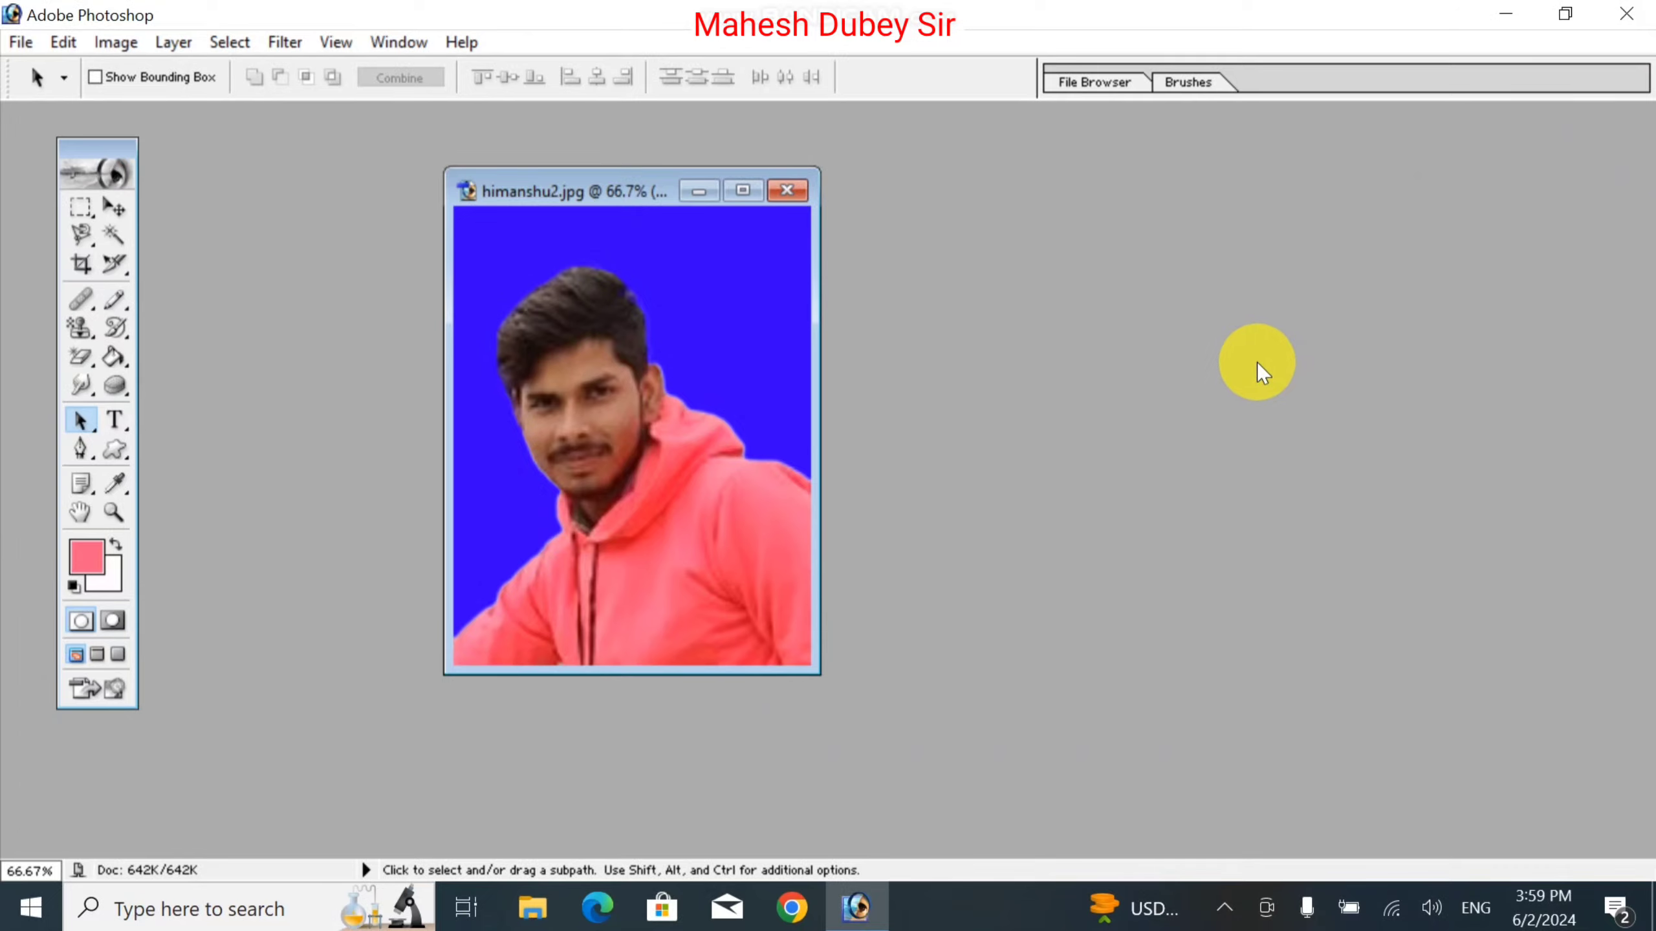
pyautogui.click(743, 190)
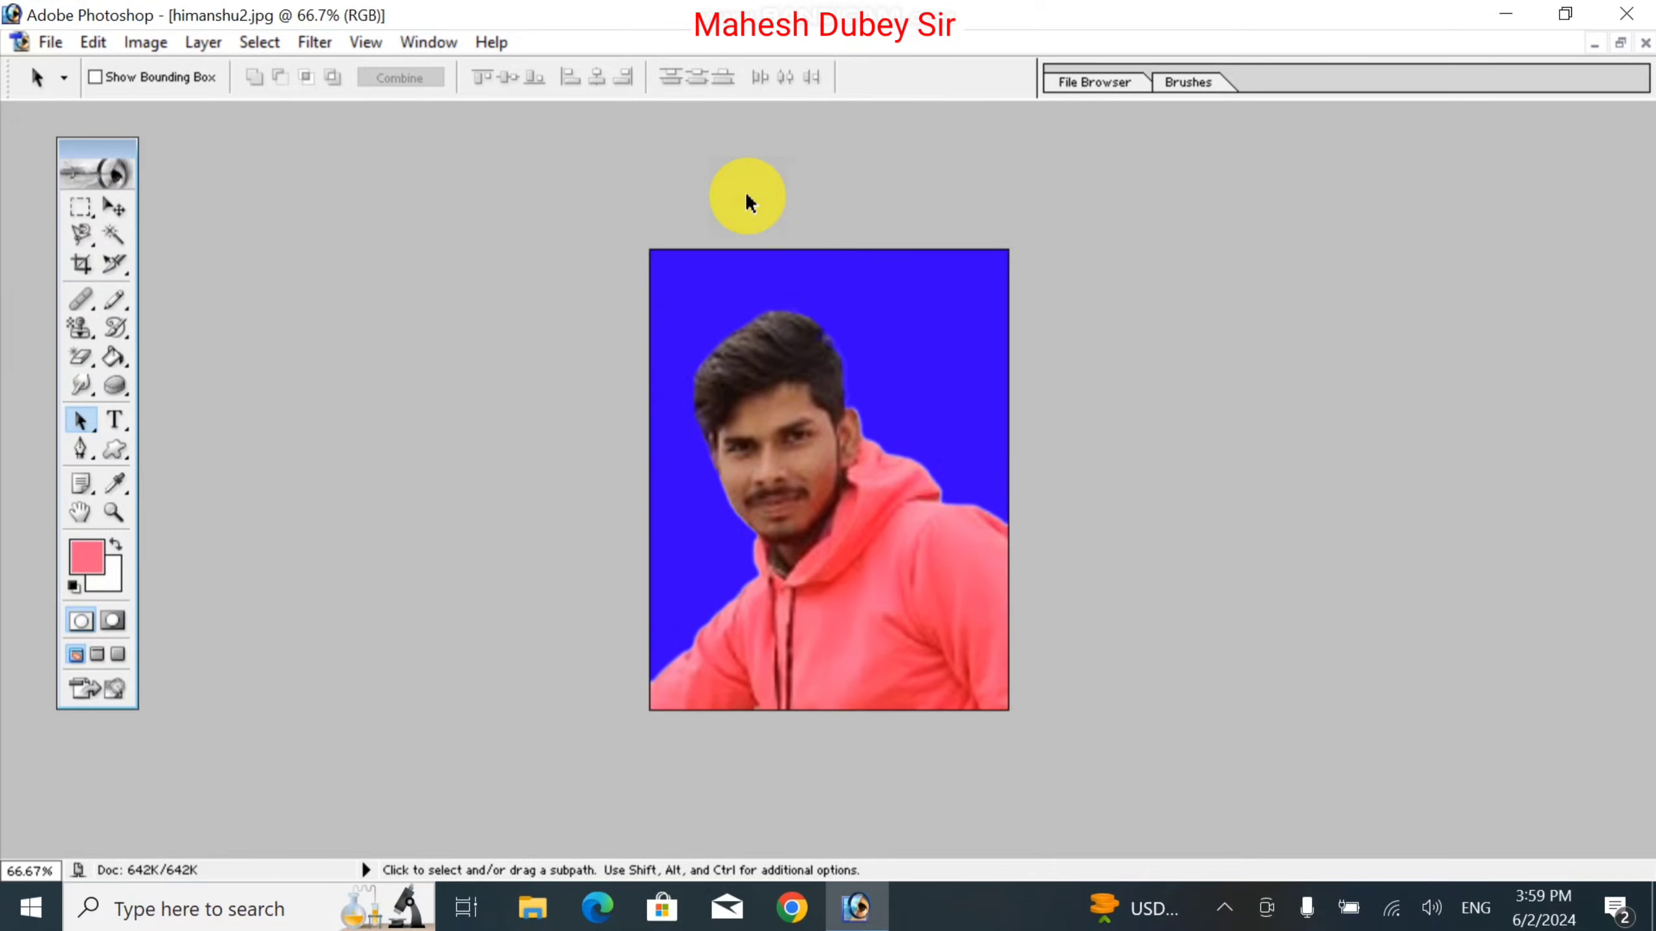
pyautogui.hotkey('ctrl', '+')
pyautogui.hotkey('ctrl', '+')
pyautogui.hotkey('ctrl', '-')
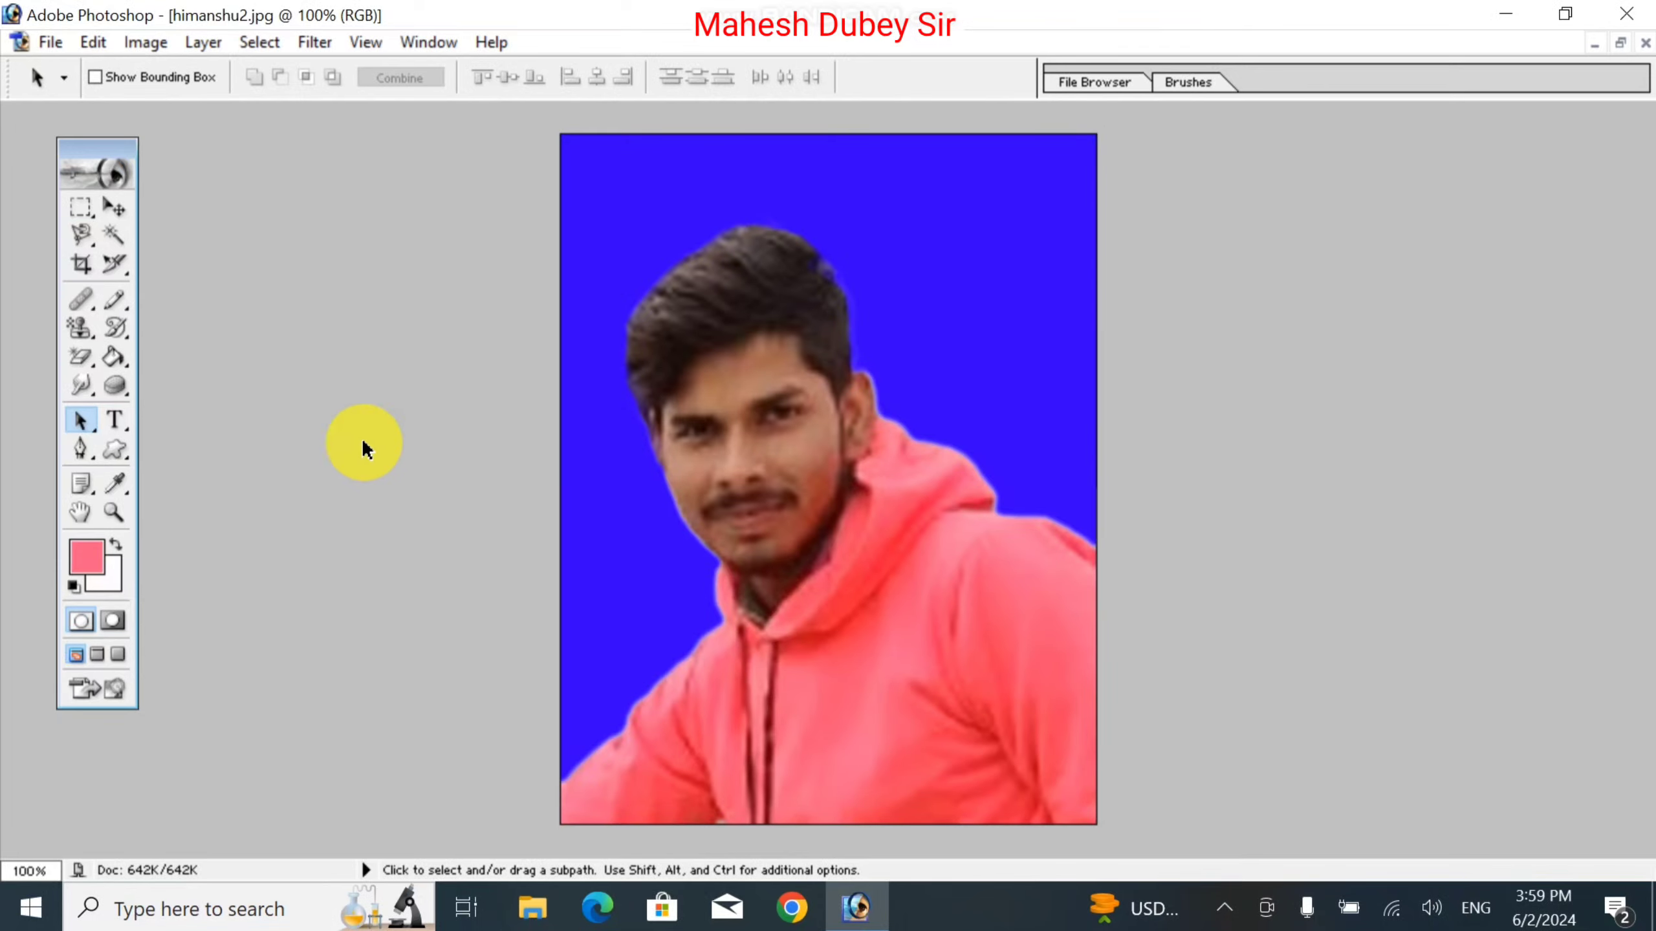
# Set up the Dodge tool with a soft 21 px brush and 28% exposure
pyautogui.click(124, 395)
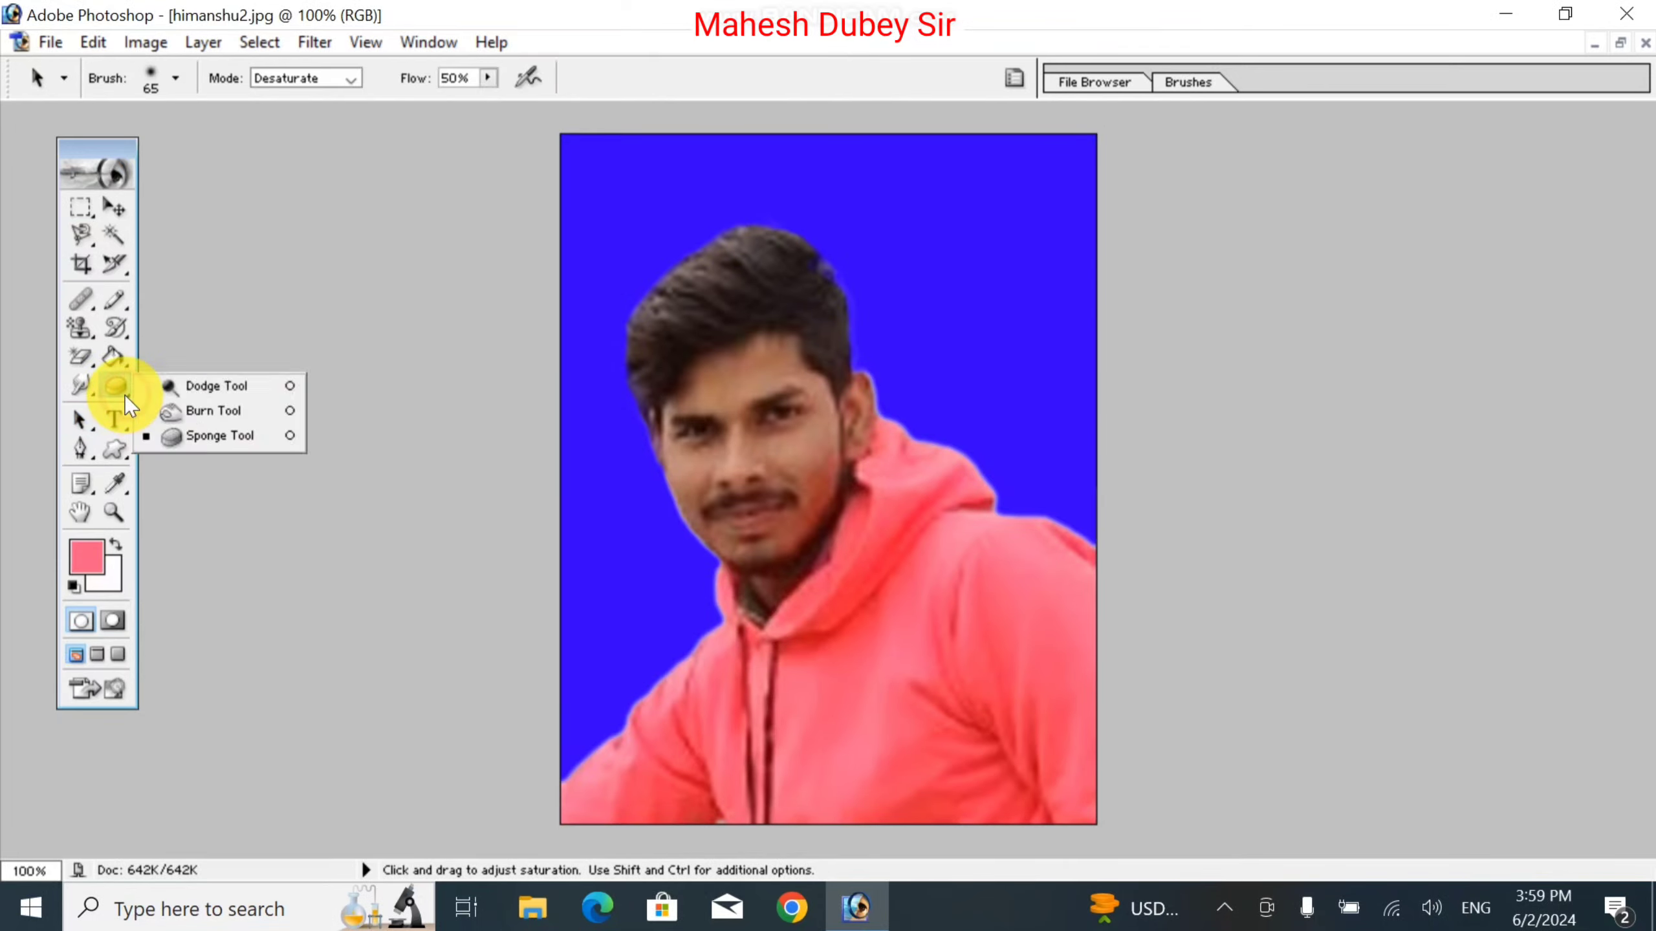
pyautogui.click(226, 386)
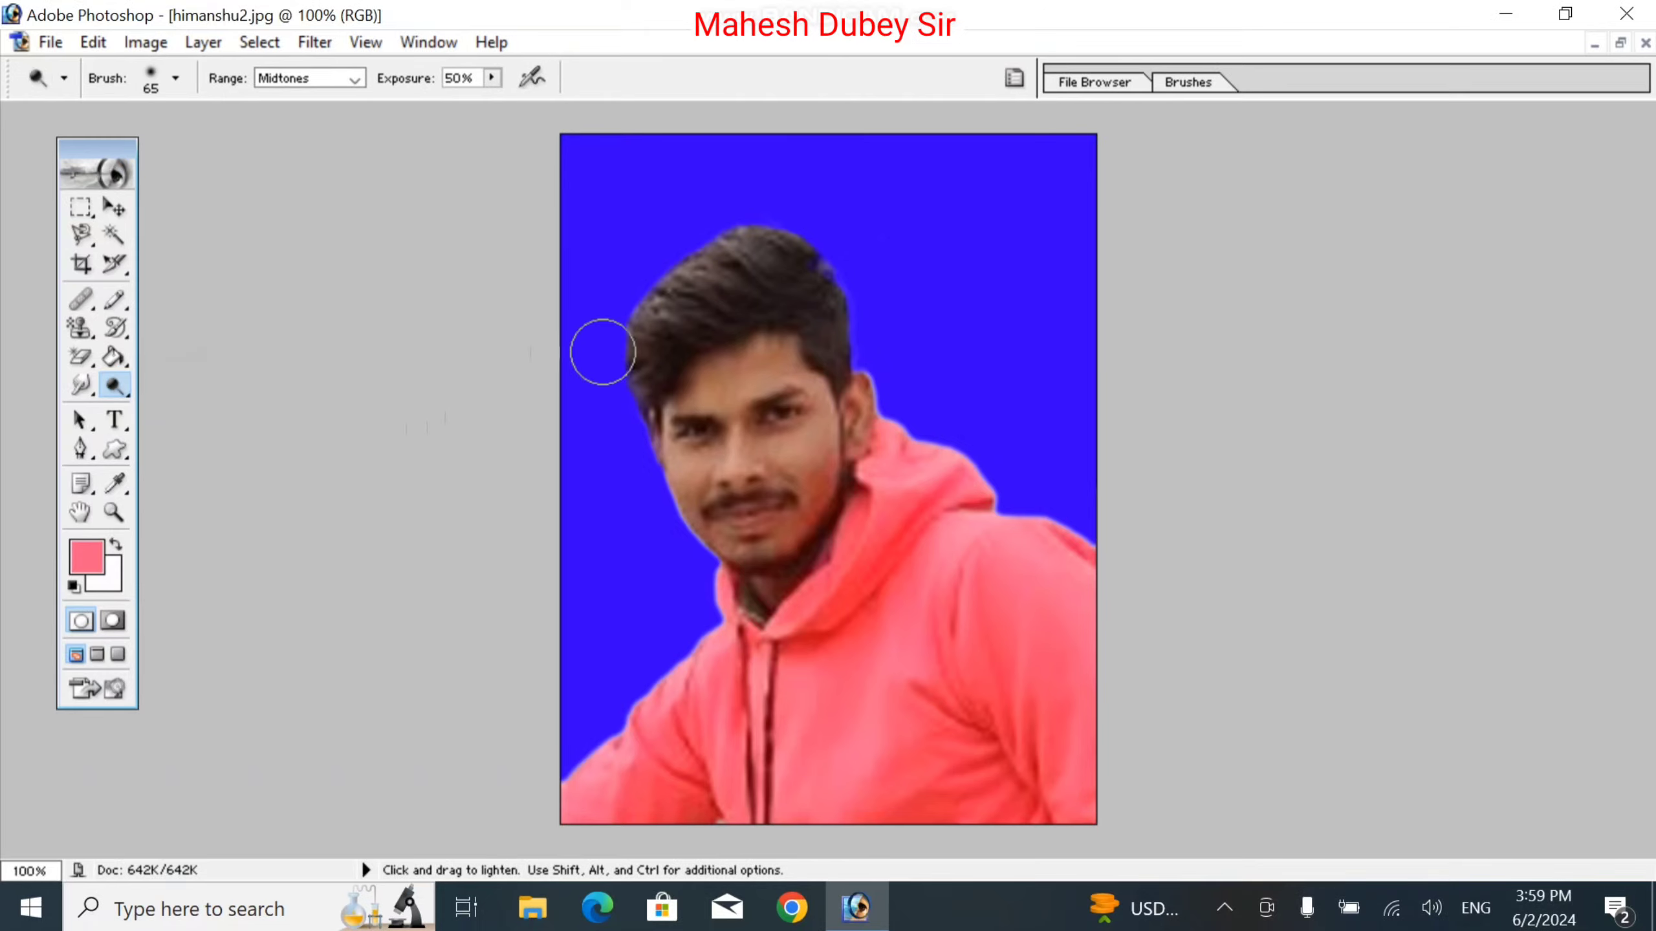
pyautogui.moveTo(675, 304)
pyautogui.mouseDown()
pyautogui.moveTo(727, 377)
pyautogui.moveTo(781, 385)
pyautogui.moveTo(792, 364)
pyautogui.moveTo(727, 369)
pyautogui.moveTo(673, 411)
pyautogui.mouseUp()
pyautogui.moveTo(823, 480)
pyautogui.mouseDown()
pyautogui.moveTo(779, 560)
pyautogui.moveTo(704, 535)
pyautogui.moveTo(788, 578)
pyautogui.moveTo(816, 574)
pyautogui.moveTo(788, 567)
pyautogui.moveTo(813, 417)
pyautogui.mouseUp()
pyautogui.keyDown('ctrl'); pyautogui.click(795, 573); pyautogui.keyUp('ctrl')
pyautogui.keyDown('ctrl'); pyautogui.click(792, 571); pyautogui.keyUp('ctrl')
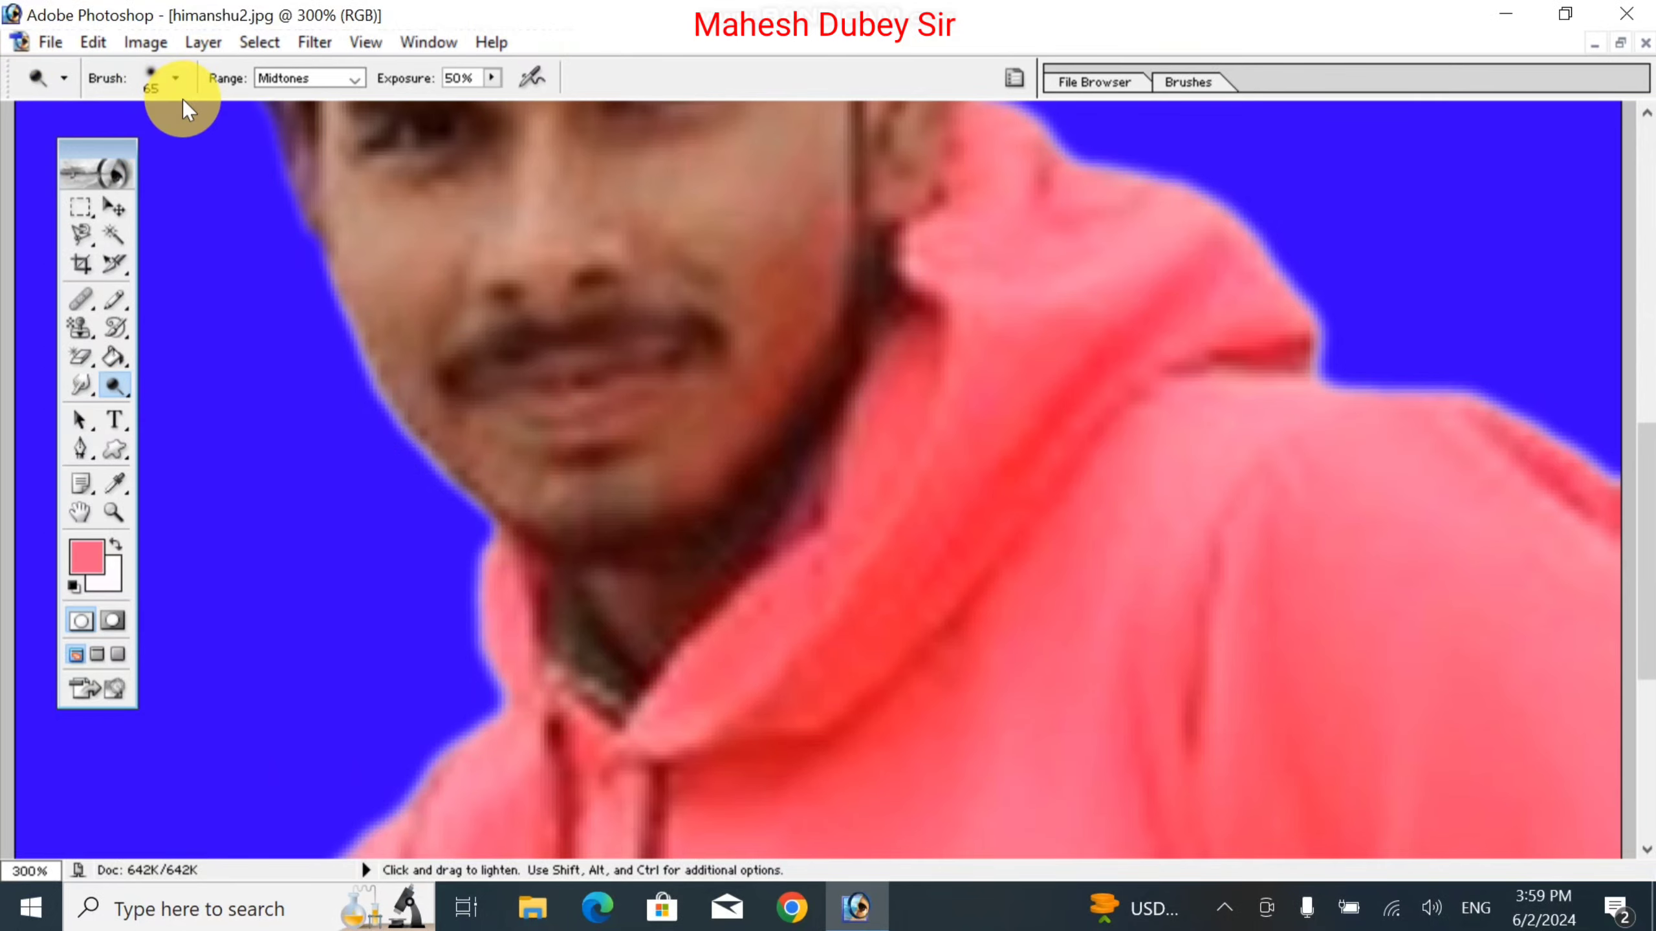
pyautogui.click(180, 80)
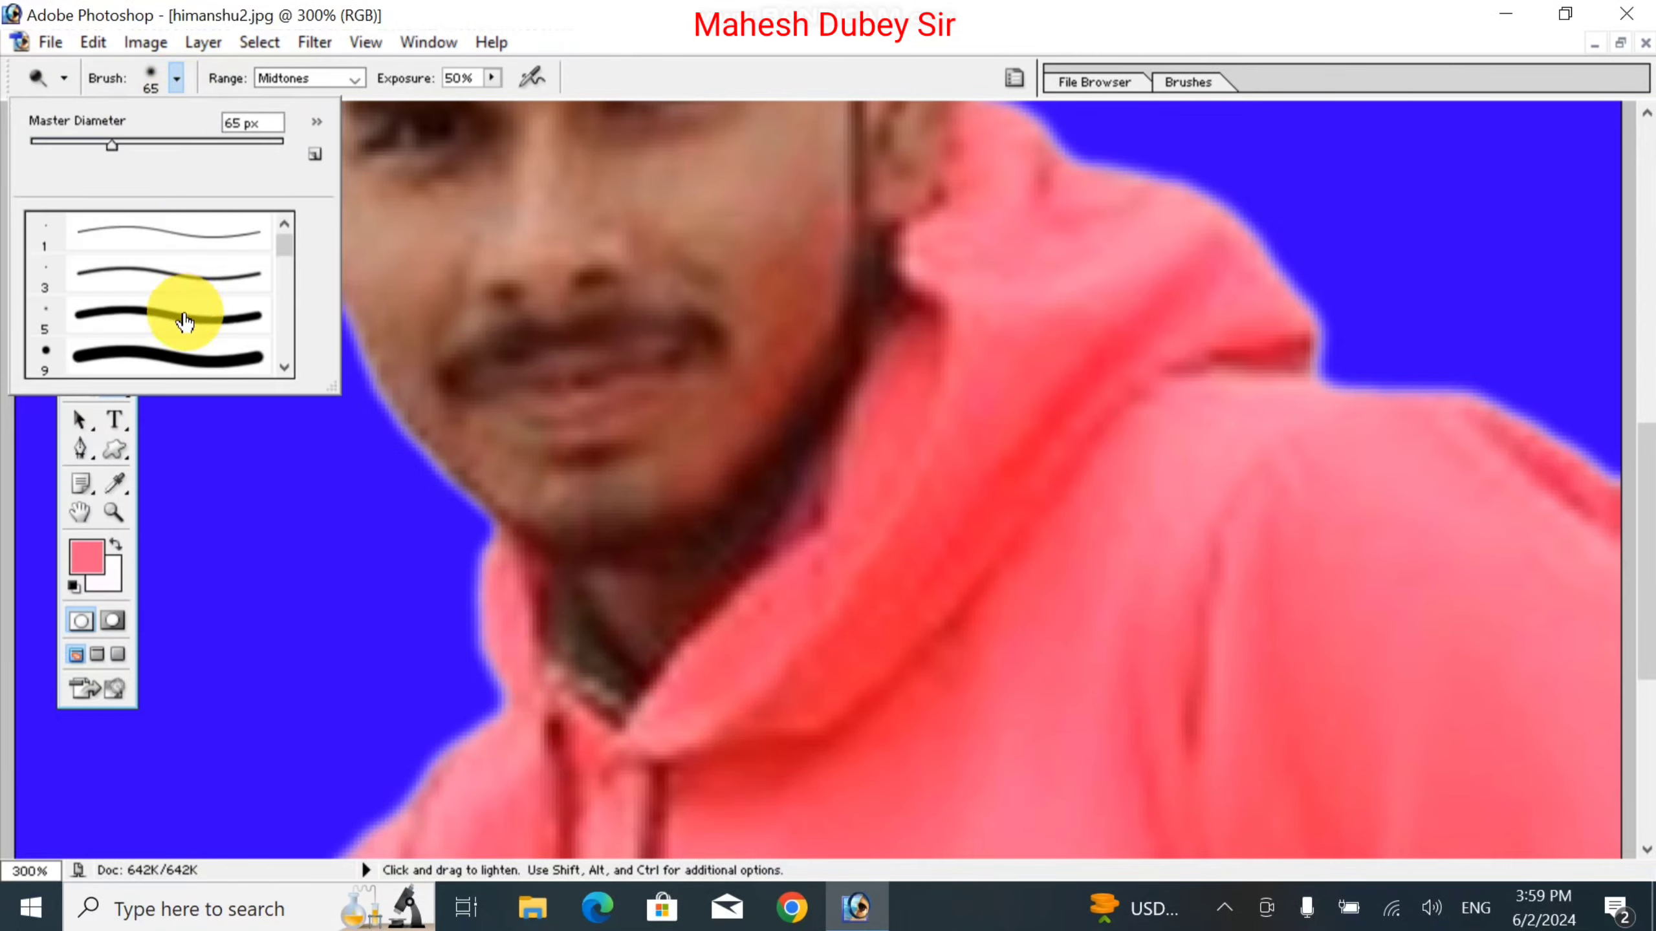
pyautogui.scroll(-1, 177, 356)
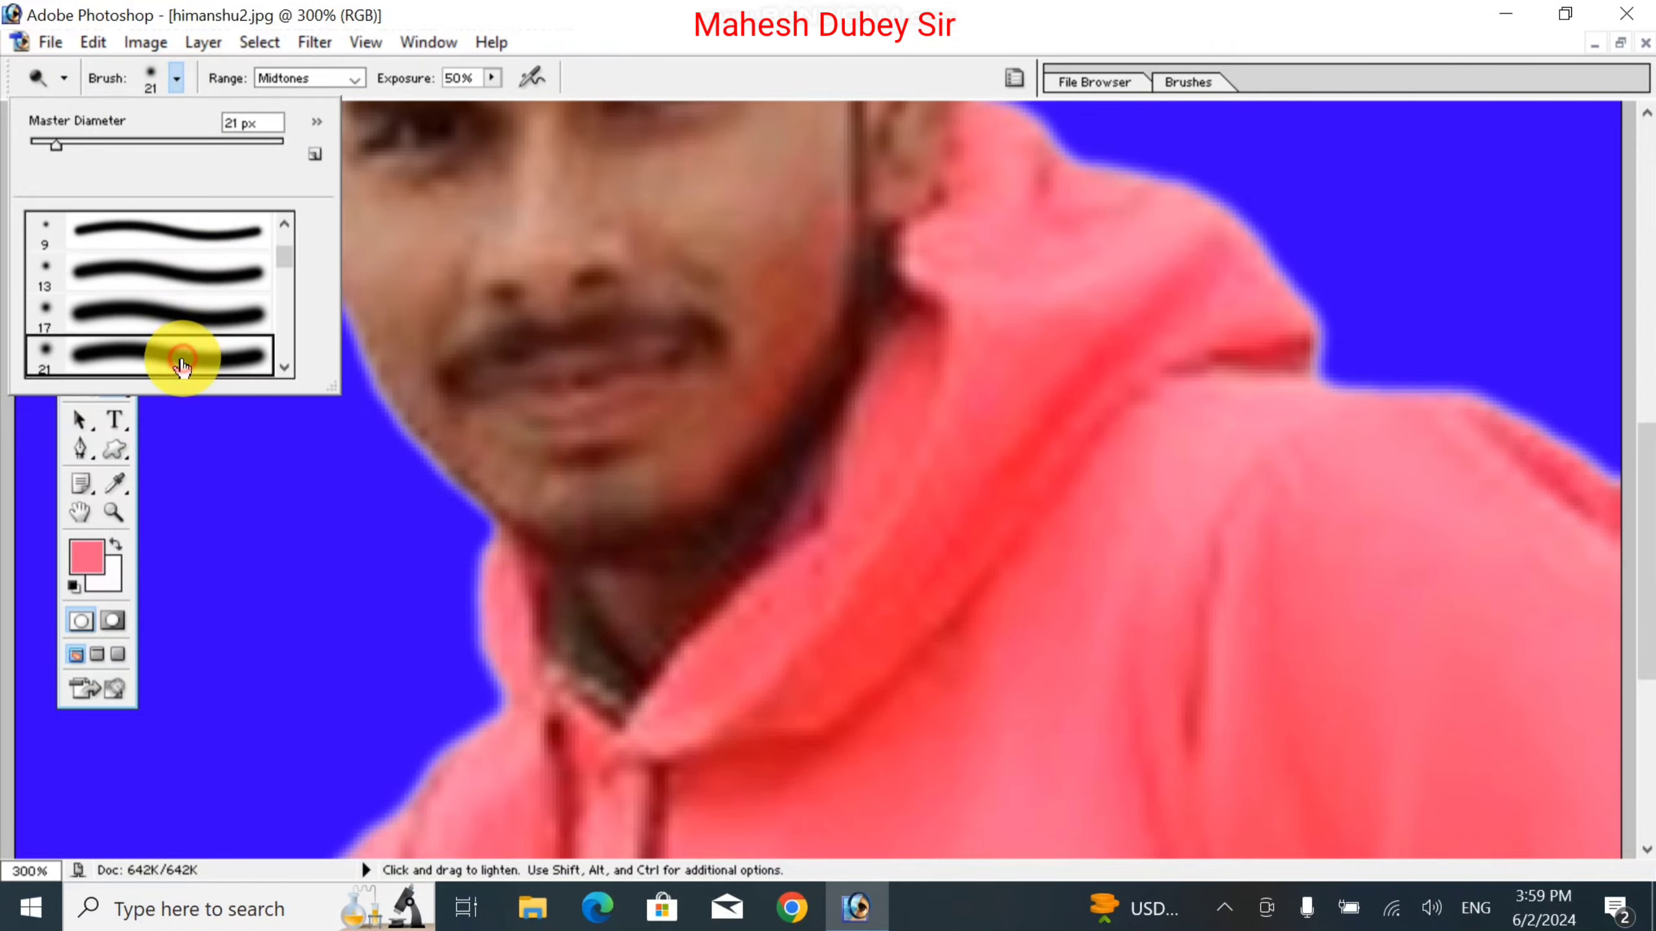
pyautogui.doubleClick(177, 357)
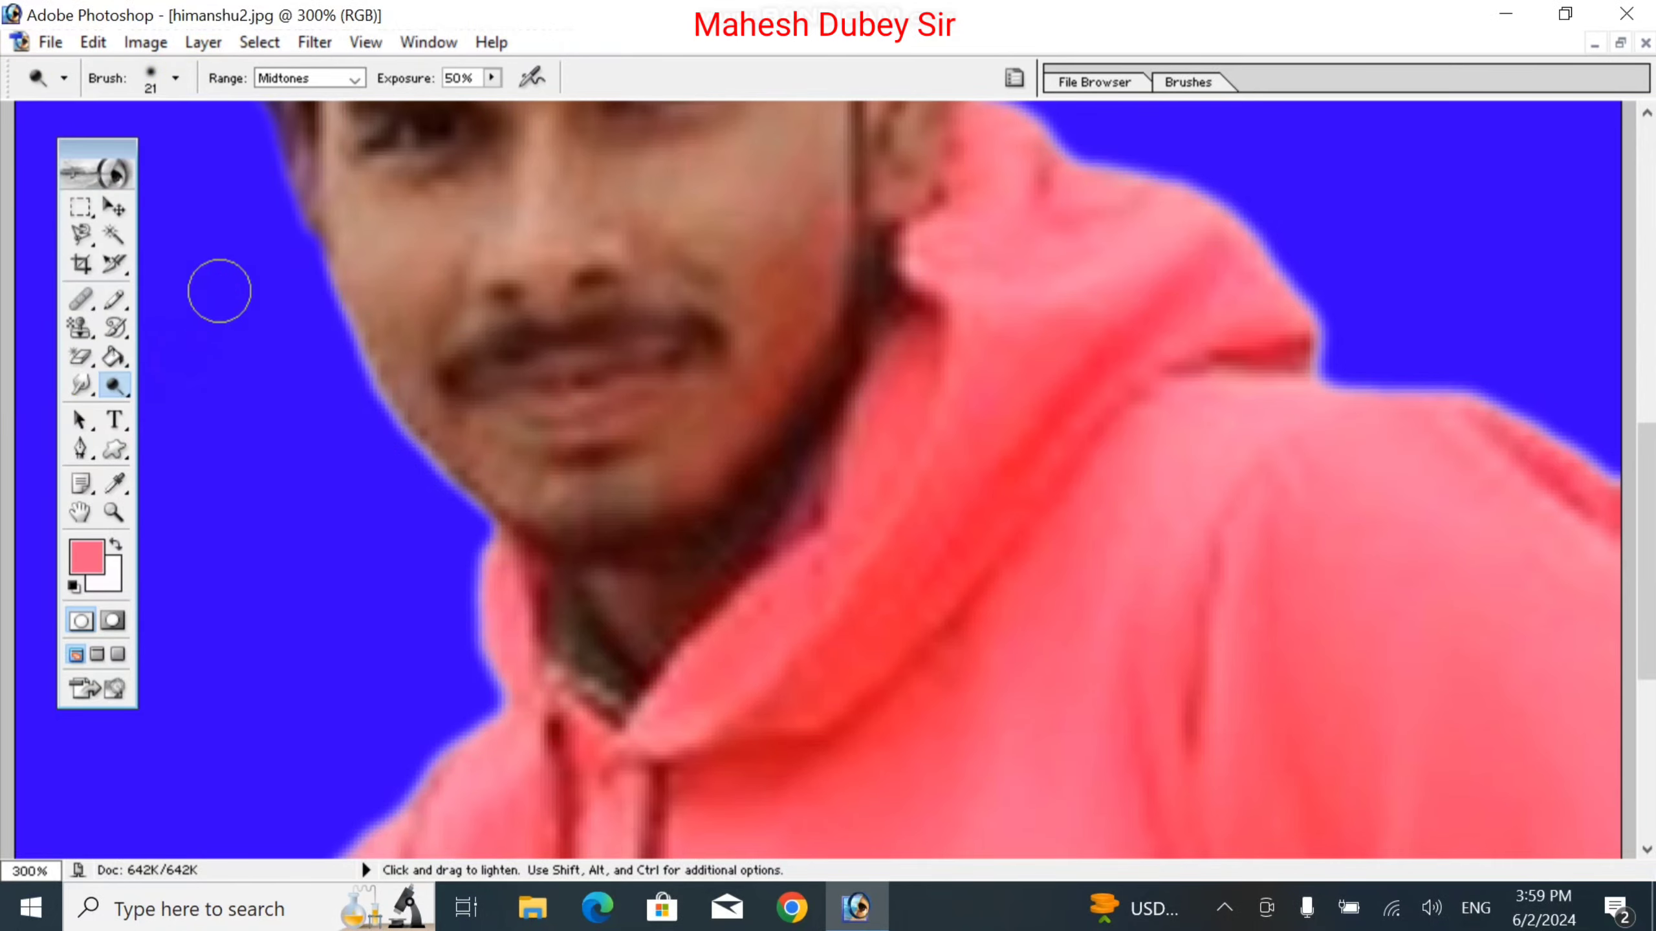
pyautogui.click(174, 83)
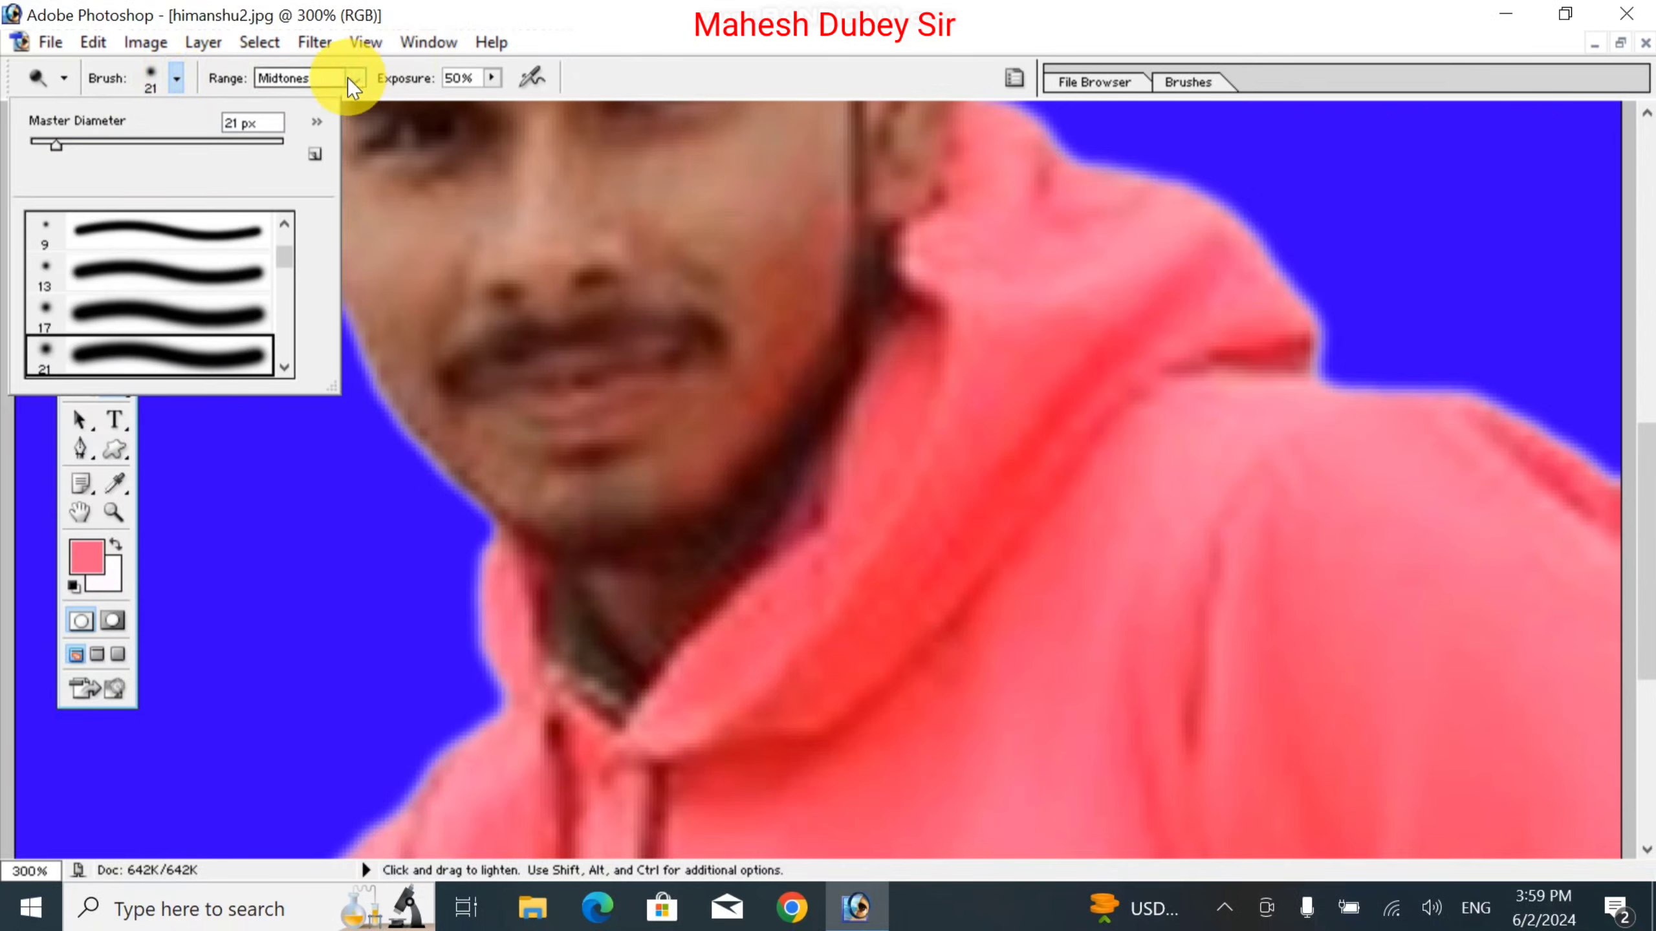
pyautogui.click(490, 78)
pyautogui.moveTo(490, 78); pyautogui.dragTo(465, 102)
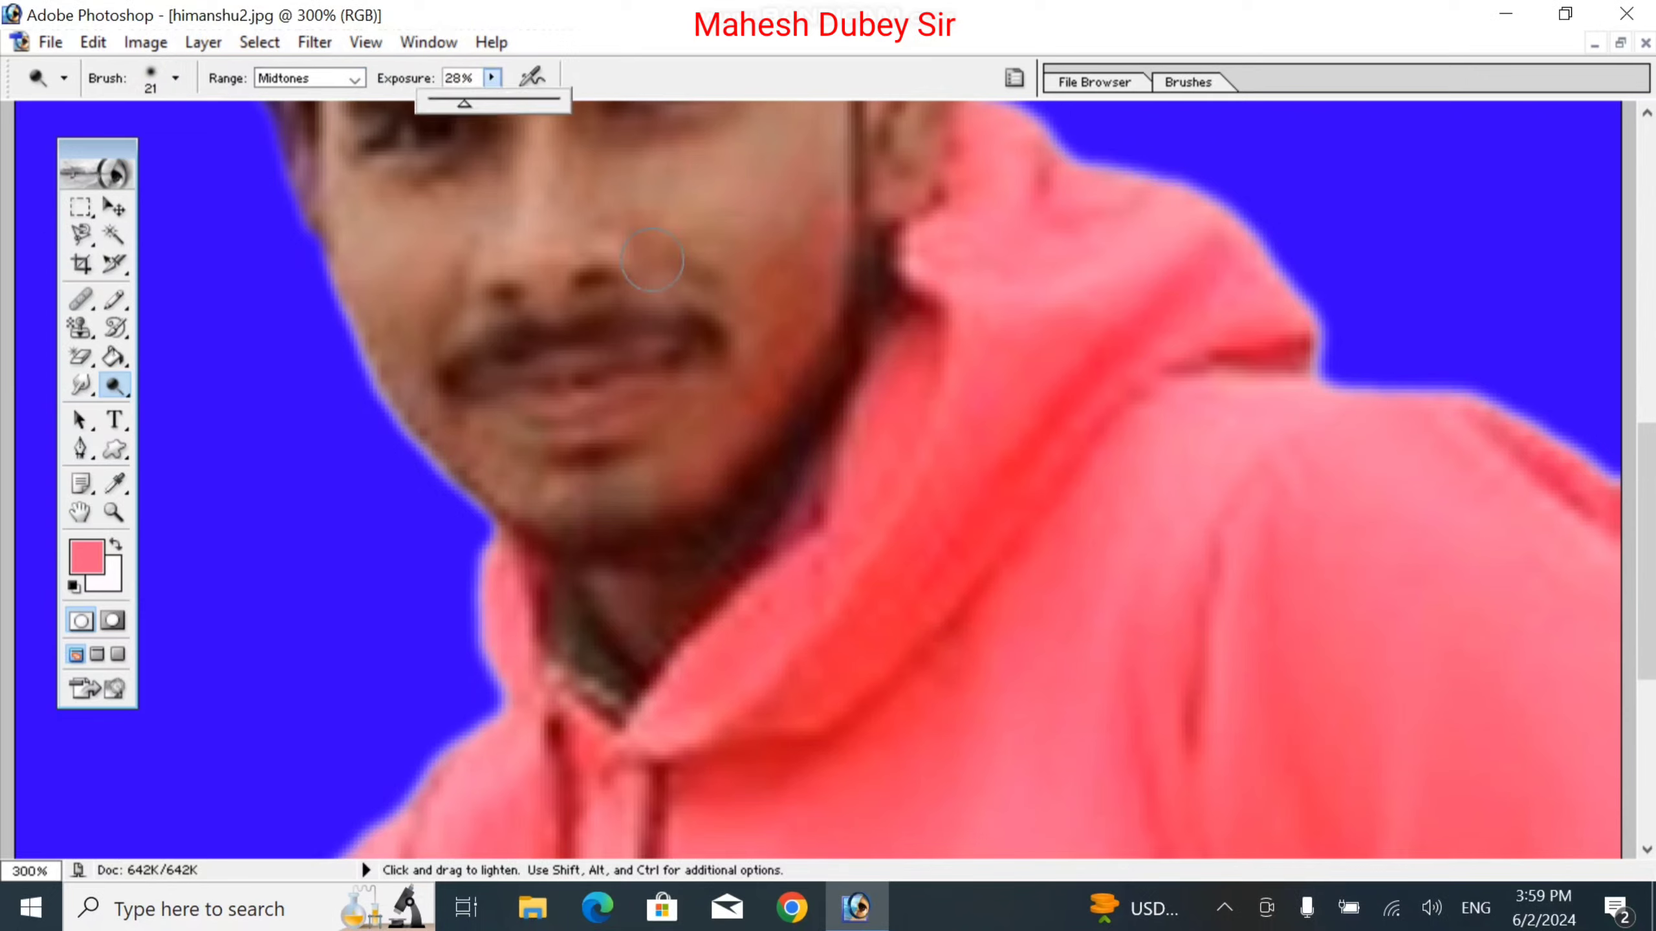
# Lighten the dark shadow along the jaw and neck beside the hood, using the Dodge tool on midtones
pyautogui.click(354, 78)
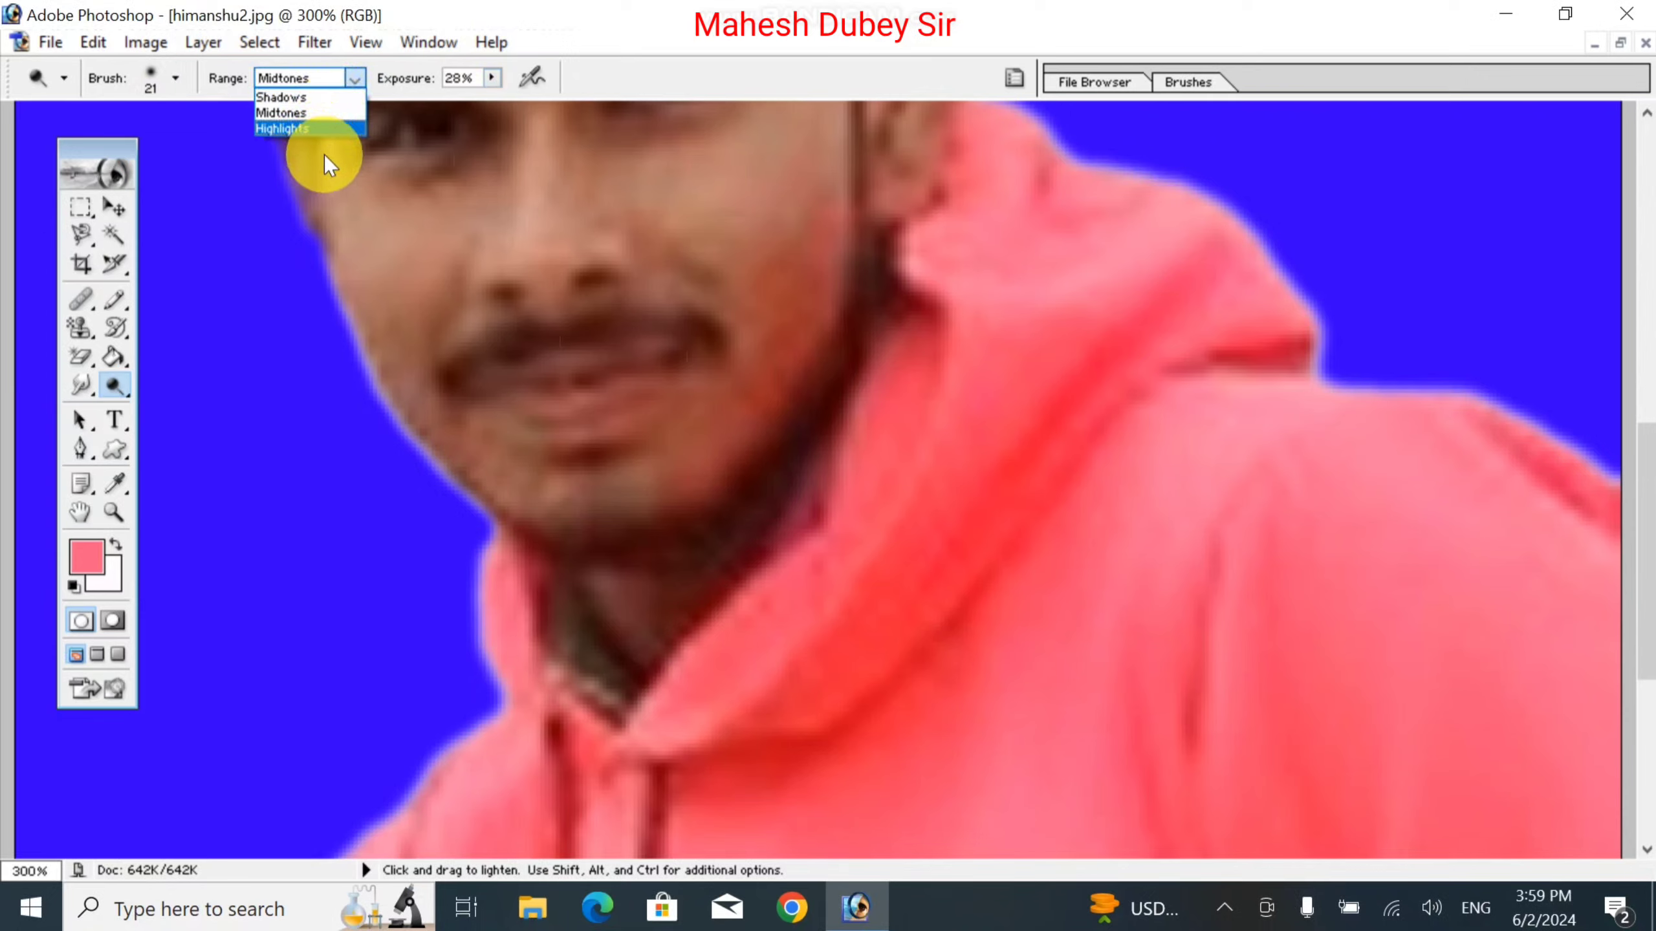
pyautogui.click(752, 461)
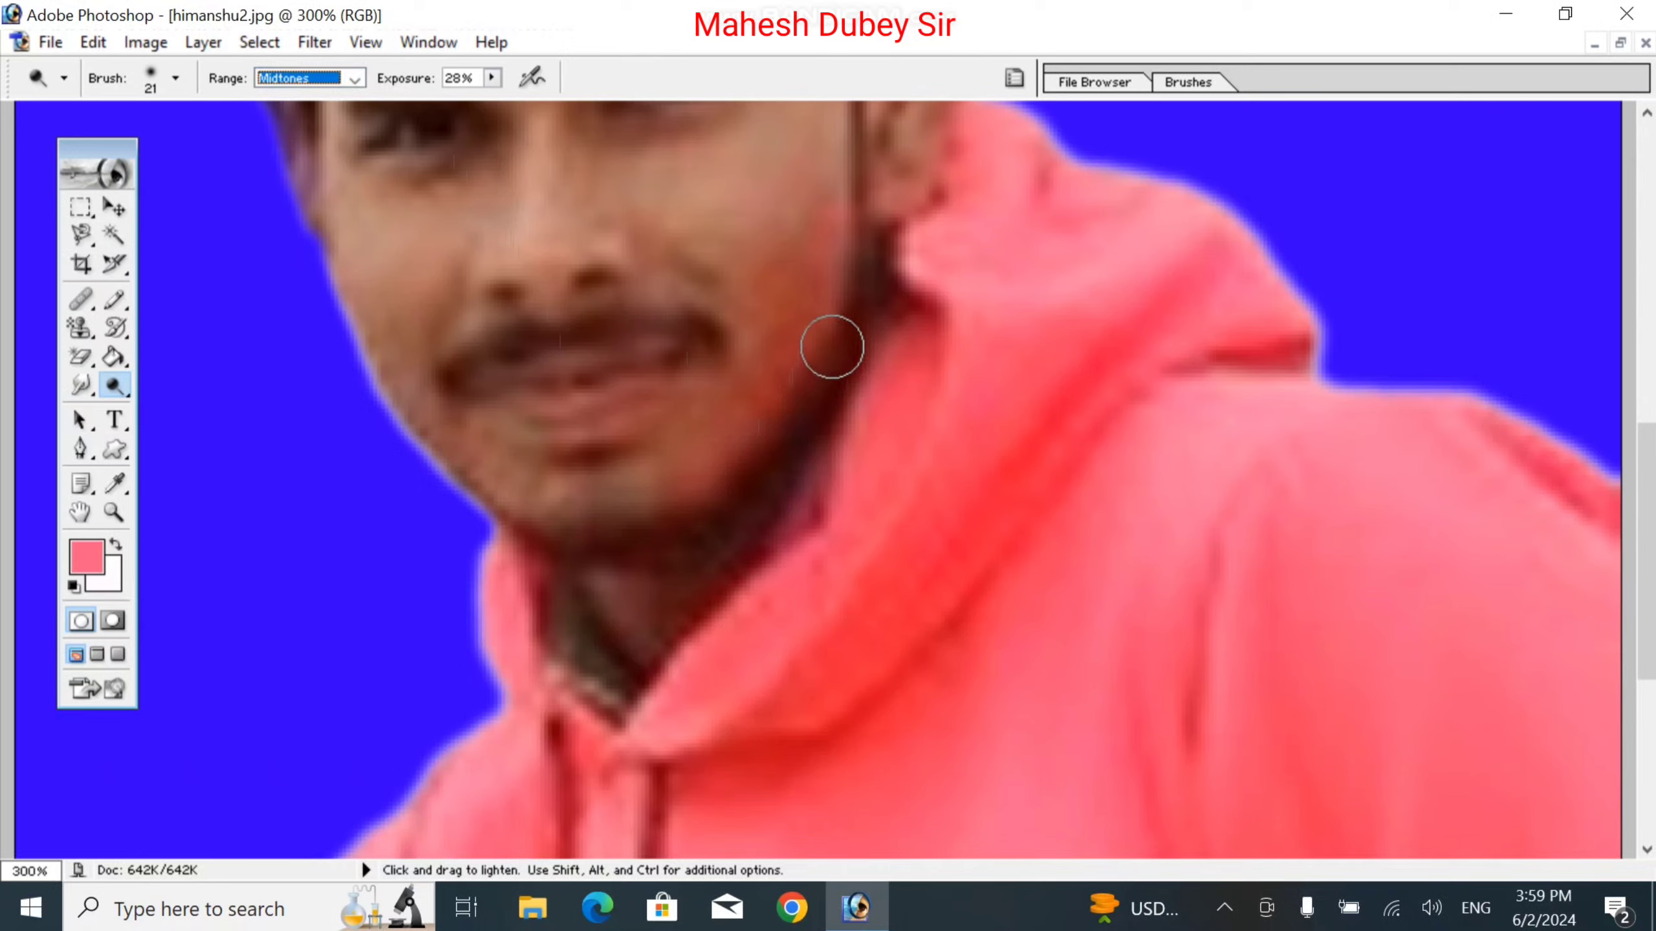
pyautogui.moveTo(842, 320)
pyautogui.mouseDown()
pyautogui.moveTo(731, 540)
pyautogui.moveTo(807, 424)
pyautogui.moveTo(744, 522)
pyautogui.moveTo(712, 540)
pyautogui.moveTo(769, 458)
pyautogui.moveTo(664, 555)
pyautogui.moveTo(728, 522)
pyautogui.moveTo(601, 553)
pyautogui.moveTo(429, 472)
pyautogui.moveTo(565, 544)
pyautogui.moveTo(636, 543)
pyautogui.moveTo(659, 521)
pyautogui.moveTo(603, 561)
pyautogui.moveTo(537, 561)
pyautogui.moveTo(647, 559)
pyautogui.moveTo(801, 493)
pyautogui.moveTo(771, 463)
pyautogui.moveTo(699, 637)
pyautogui.moveTo(683, 545)
pyautogui.moveTo(627, 651)
pyautogui.moveTo(714, 555)
pyautogui.moveTo(640, 654)
pyautogui.moveTo(750, 491)
pyautogui.moveTo(876, 247)
pyautogui.moveTo(843, 381)
pyautogui.mouseUp()
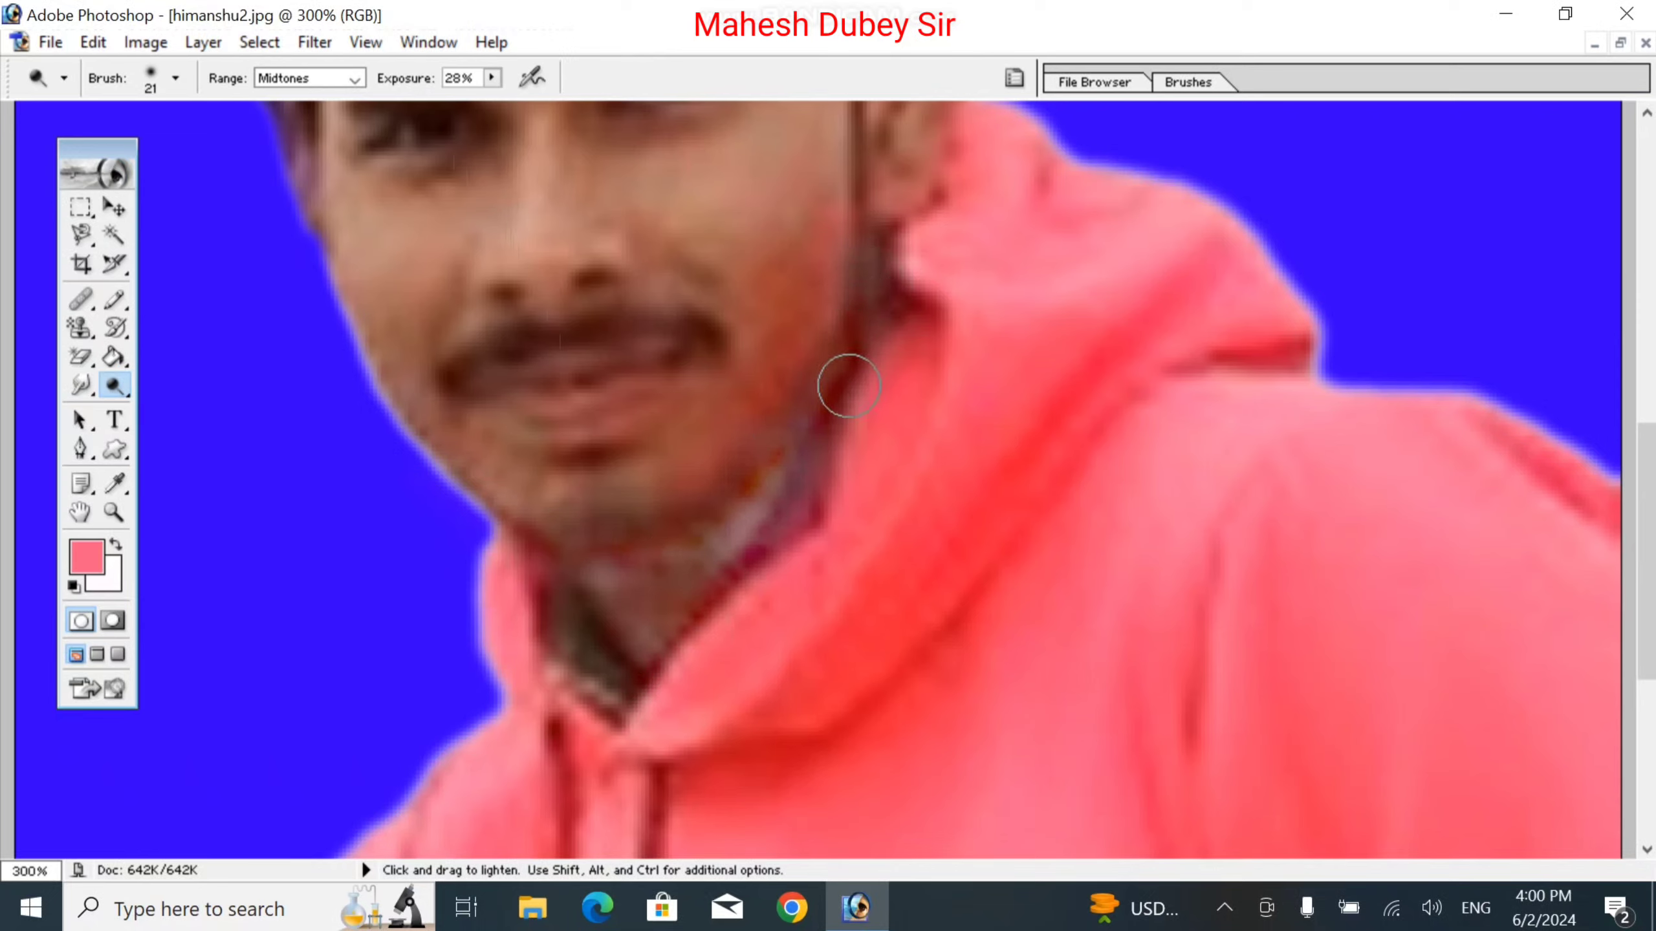
pyautogui.hotkey('ctrl', '-')
pyautogui.hotkey('ctrl', '-')
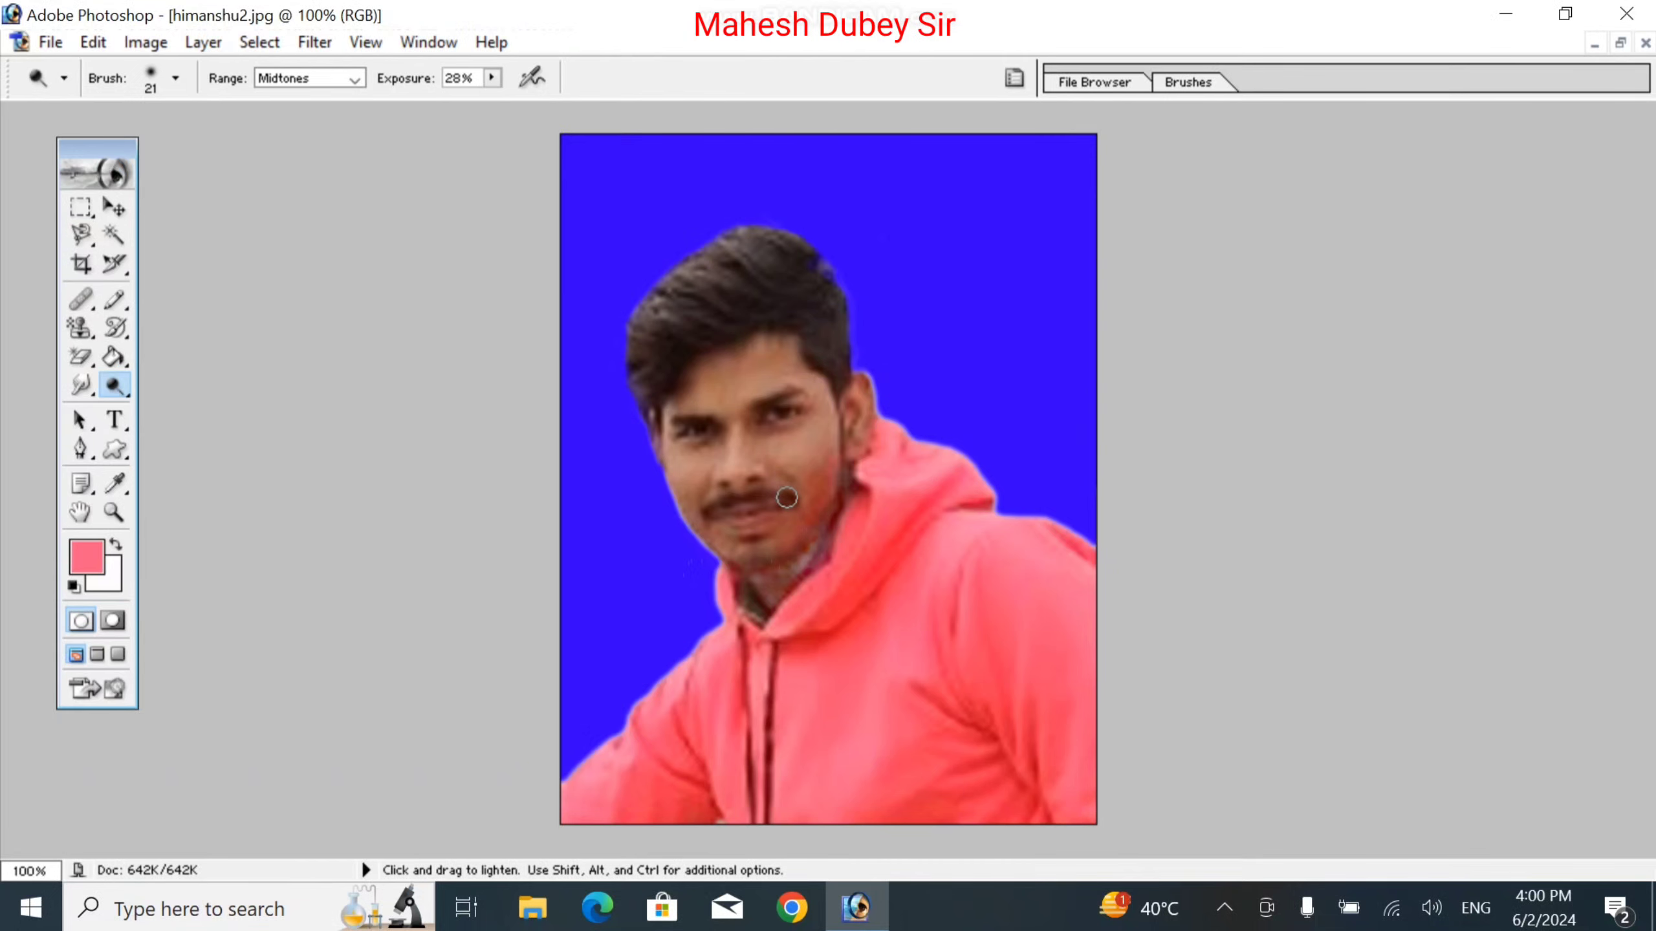
# Try lightening the moustache with the Dodge tool at a 20 px brush size, and undo the strokes
pyautogui.hotkey('ctrl', '+')
pyautogui.hotkey('ctrl', '+')
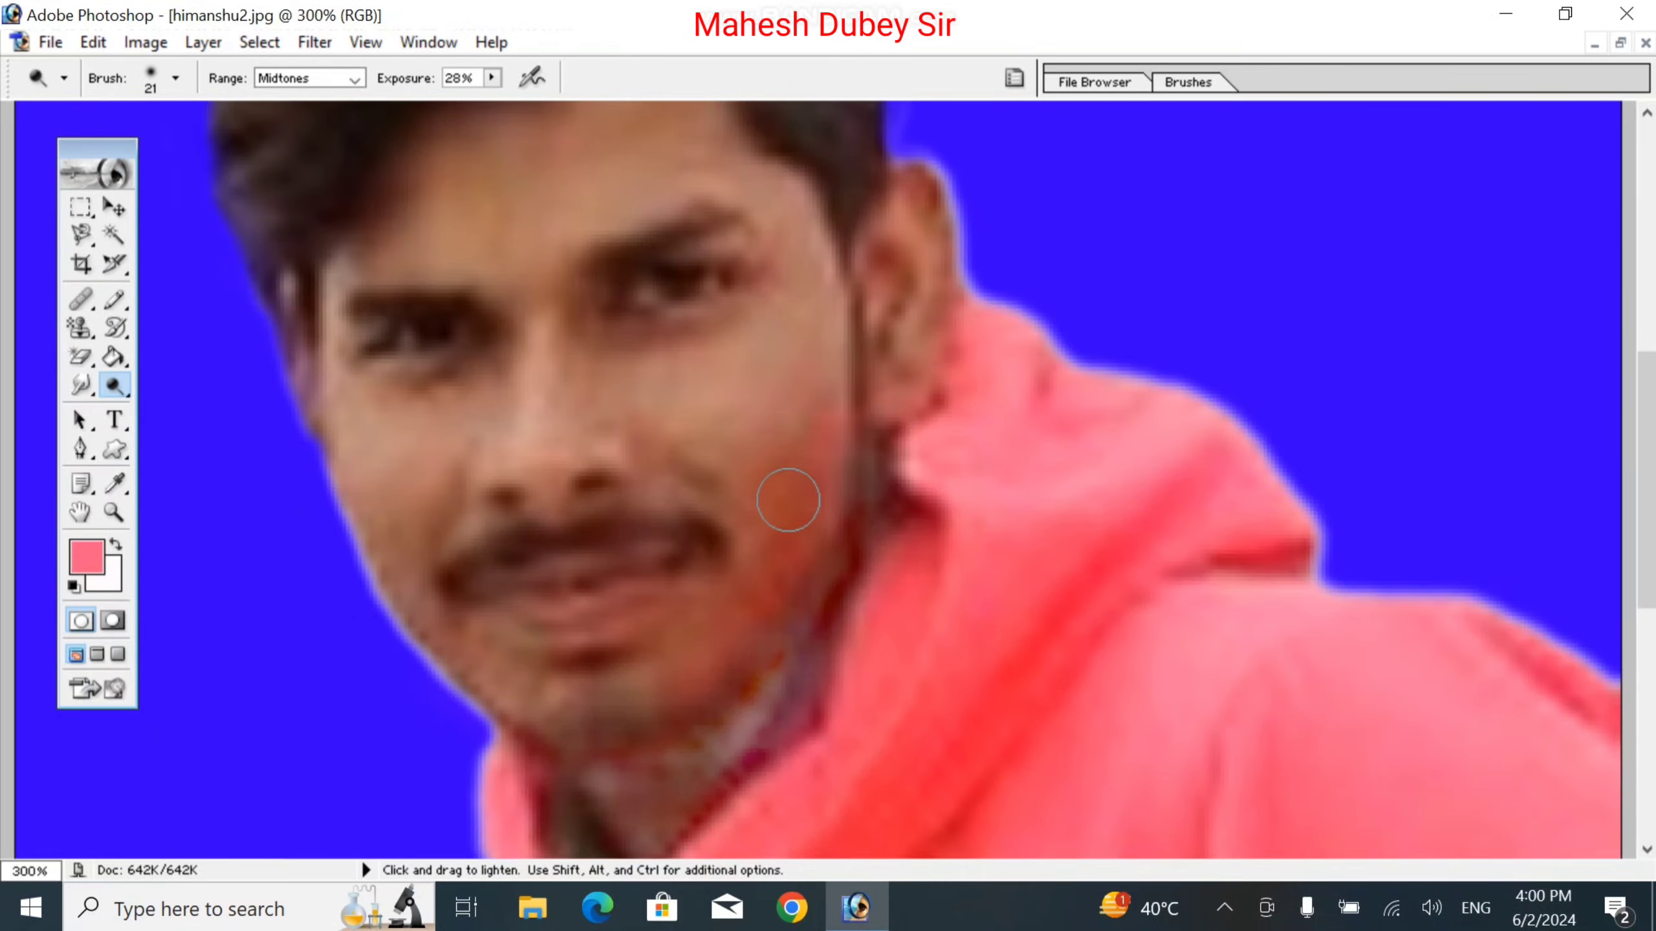
pyautogui.scroll(-3, 635, 385)
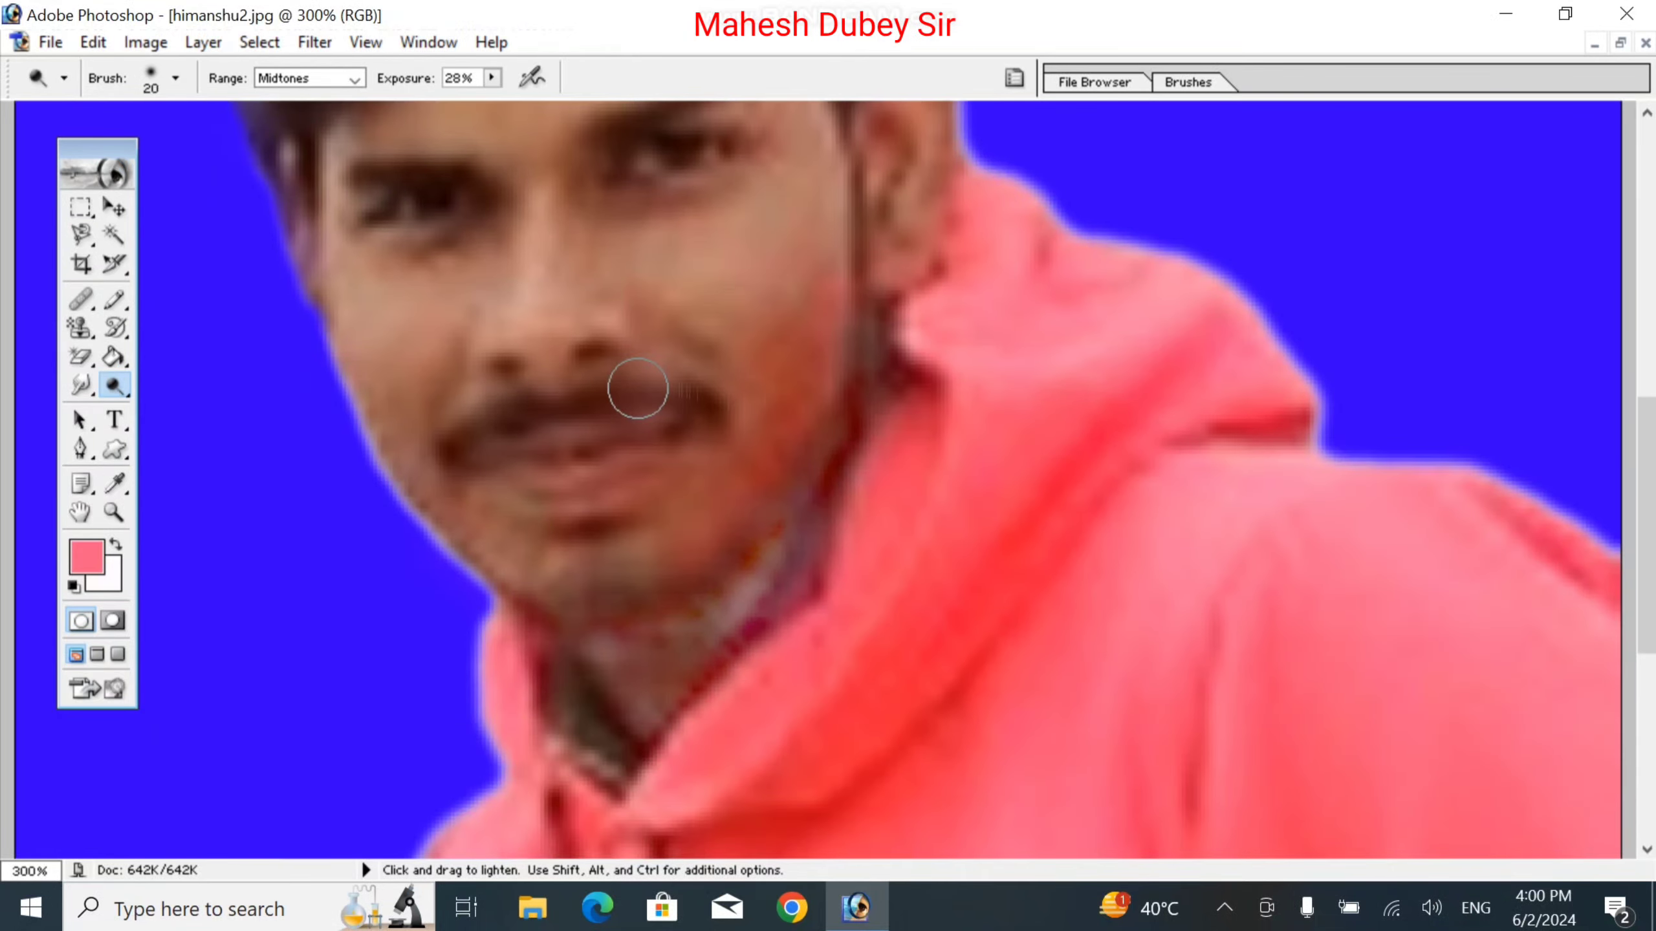
pyautogui.press('[')
pyautogui.press('[')
pyautogui.press(']')
pyautogui.moveTo(638, 388)
pyautogui.mouseDown()
pyautogui.moveTo(725, 422)
pyautogui.moveTo(682, 378)
pyautogui.moveTo(726, 432)
pyautogui.moveTo(635, 394)
pyautogui.moveTo(558, 408)
pyautogui.moveTo(688, 393)
pyautogui.moveTo(511, 419)
pyautogui.moveTo(519, 404)
pyautogui.moveTo(429, 461)
pyautogui.moveTo(565, 412)
pyautogui.moveTo(472, 412)
pyautogui.moveTo(428, 475)
pyautogui.mouseUp()
pyautogui.hotkey('ctrl', '-')
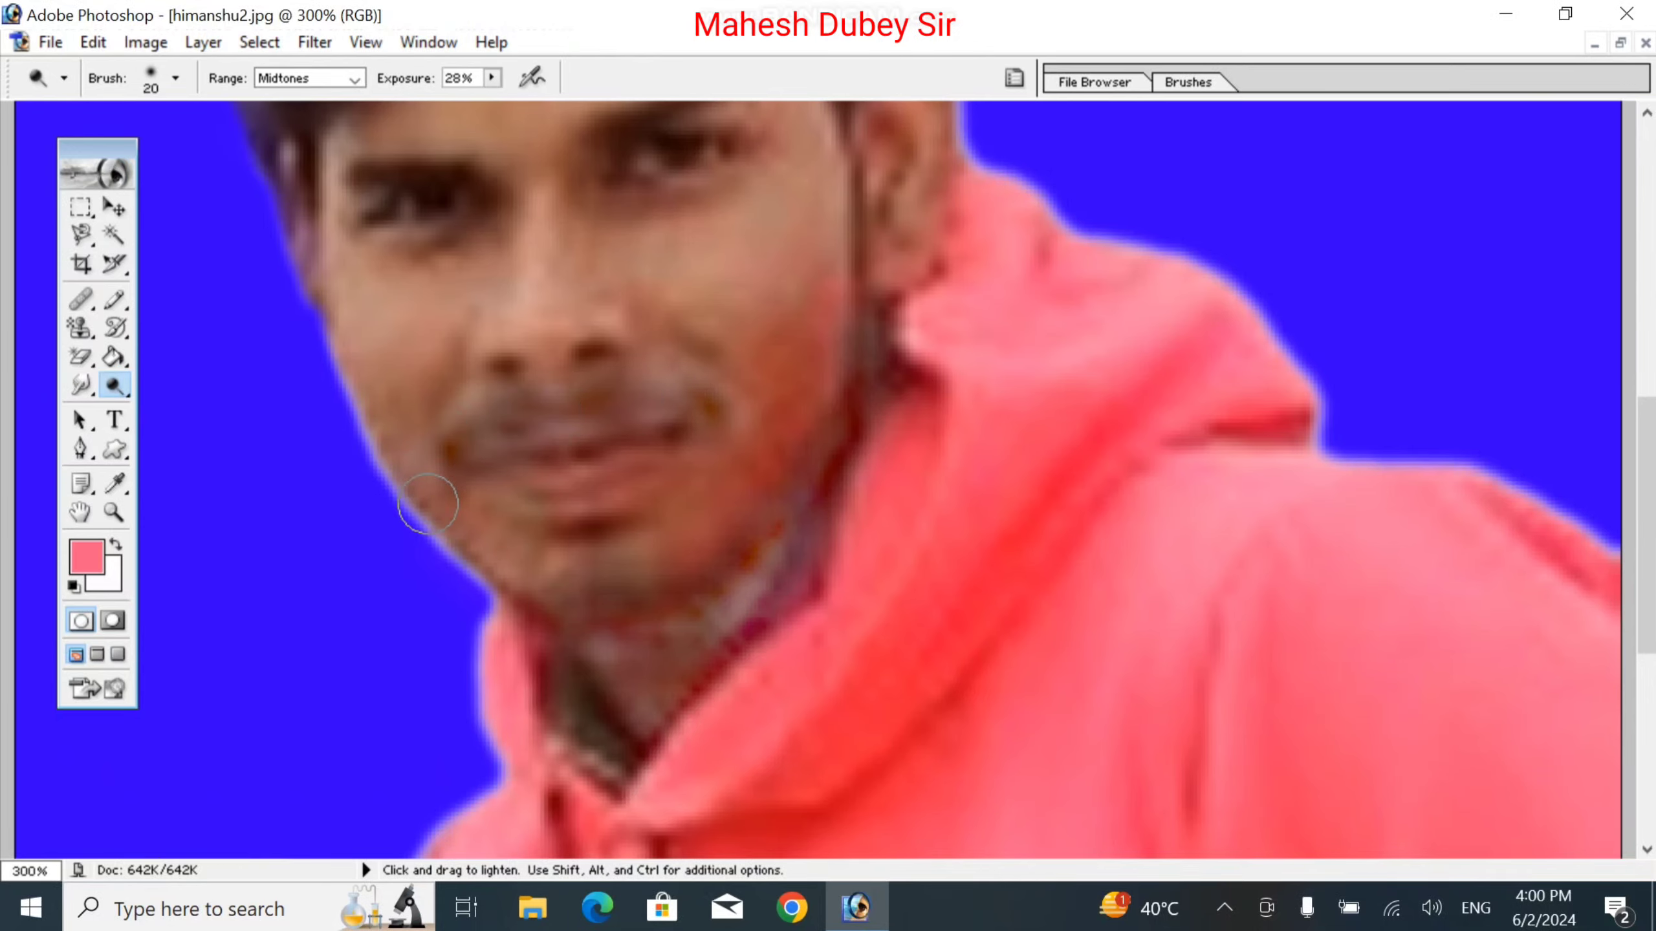
pyautogui.hotkey('ctrl', '-')
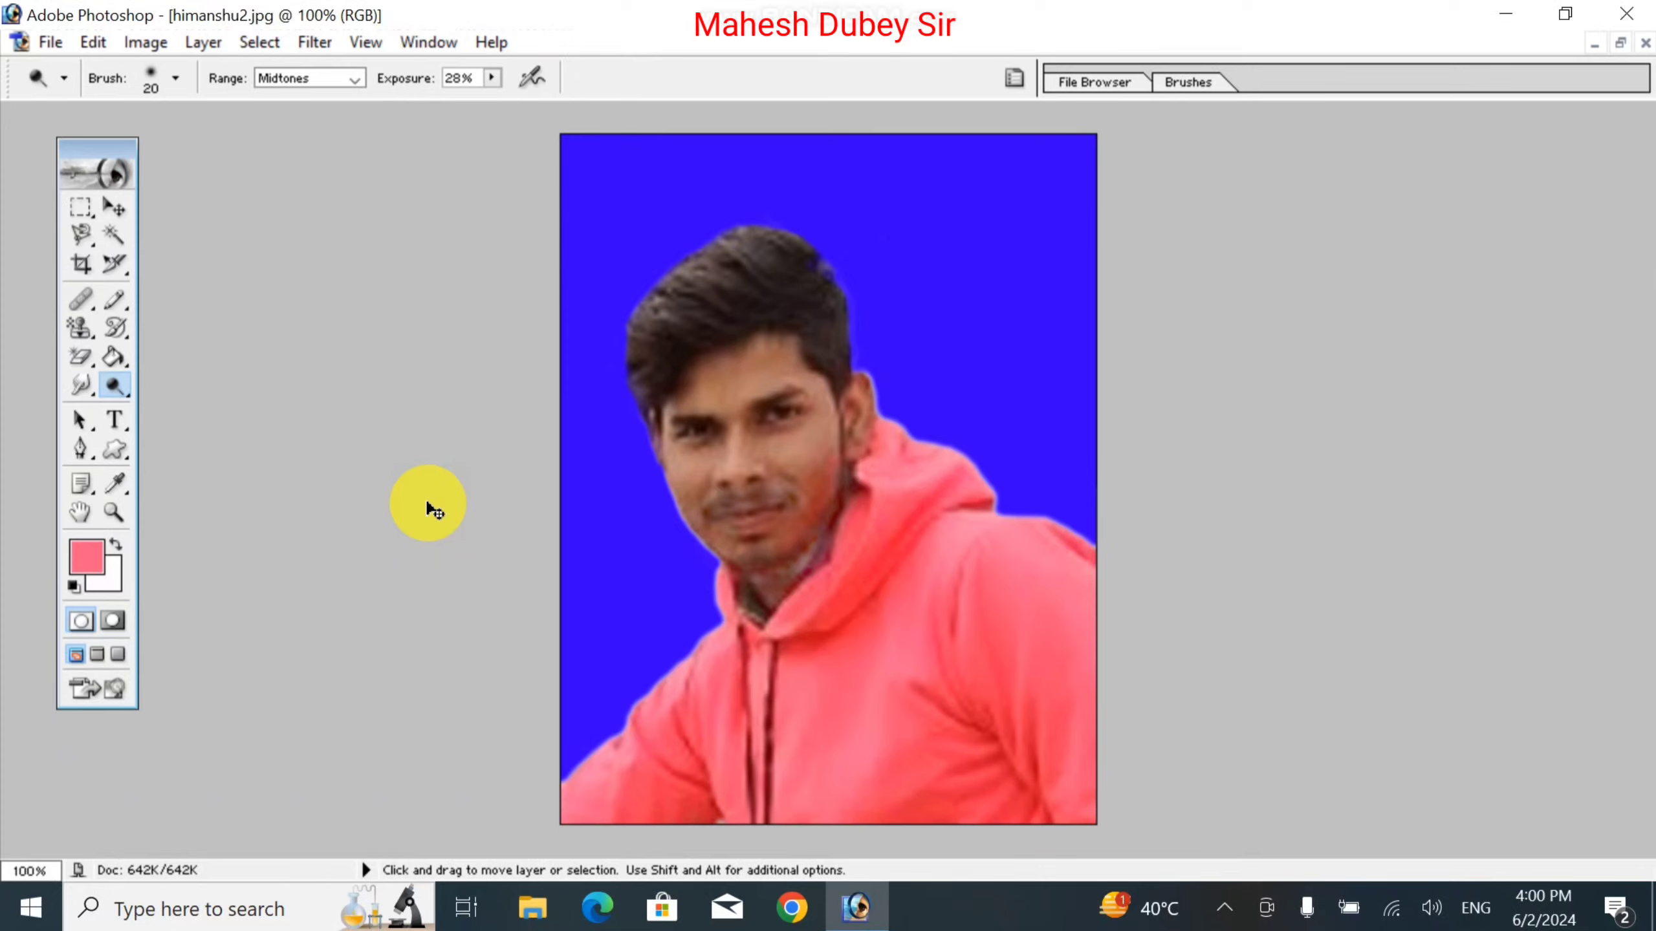
pyautogui.hotkey('ctrl', '-')
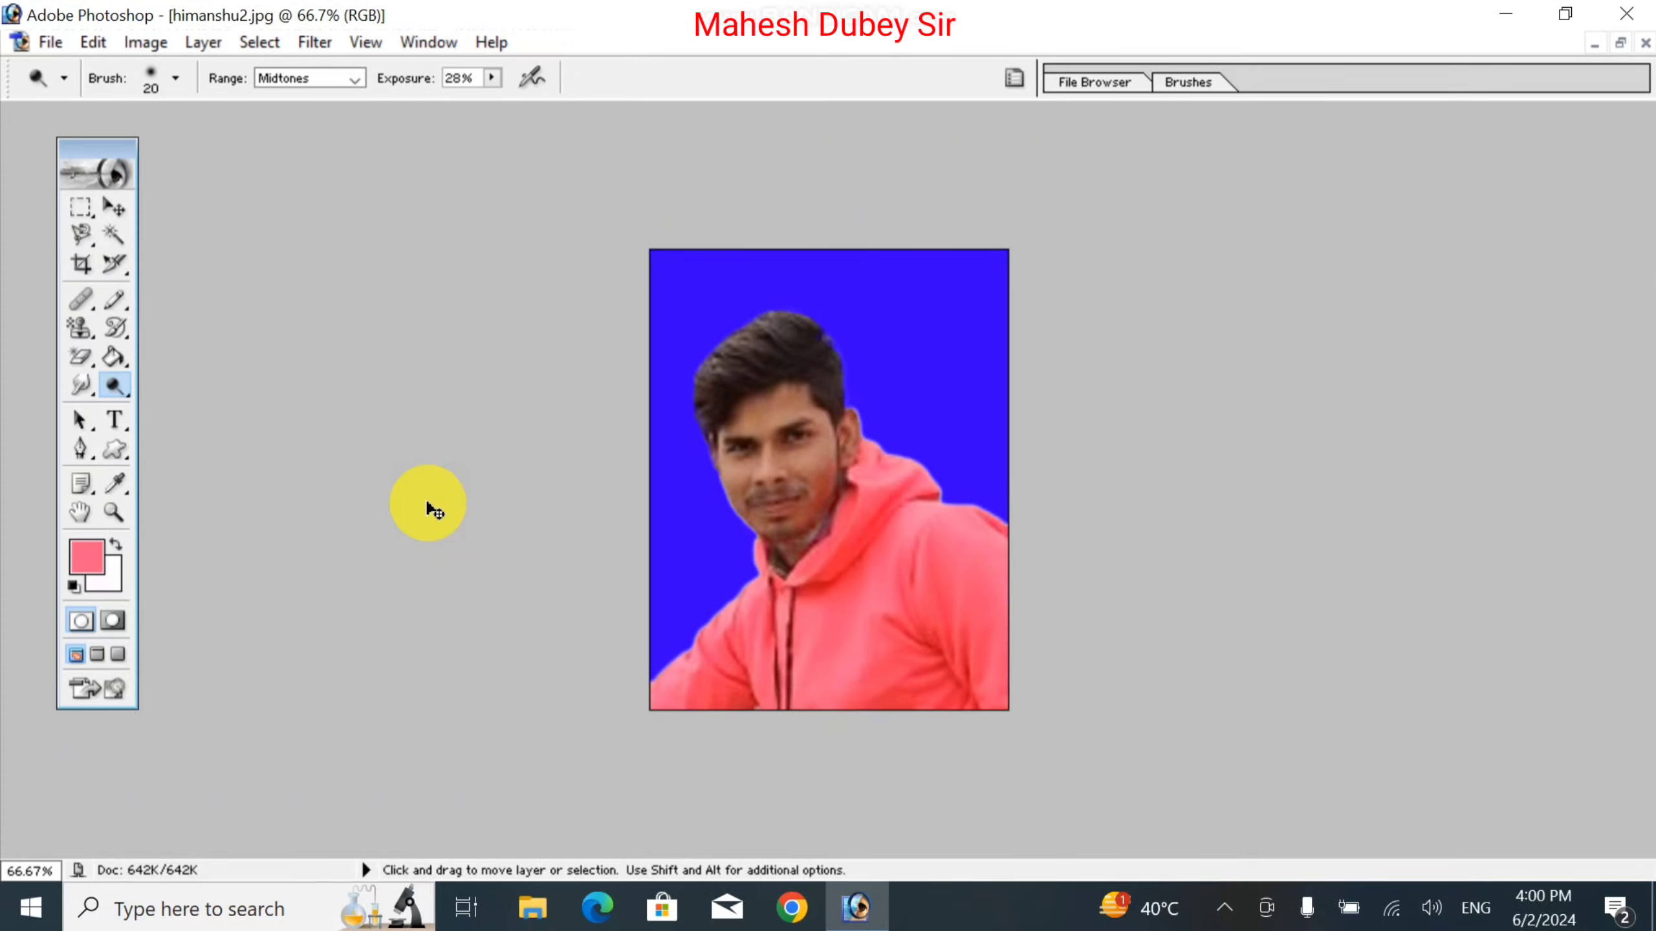
pyautogui.press('alt')
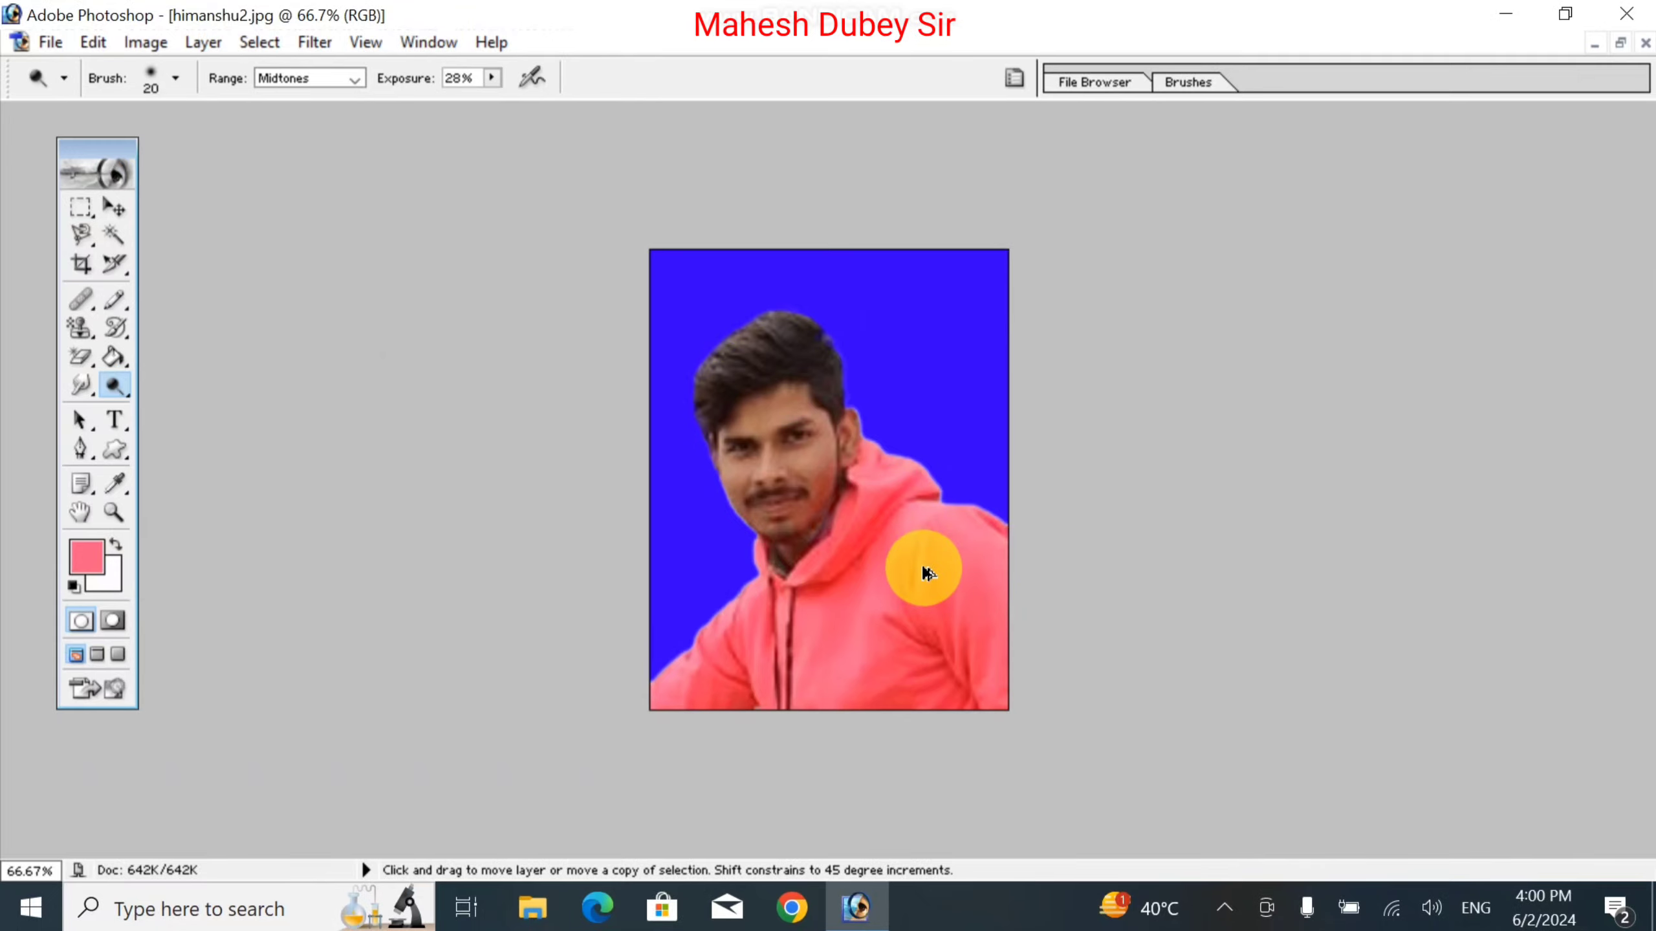
# Lighten both eyes and the hair above the ear with the Dodge tool at a 30 px brush size
pyautogui.hotkey('ctrl', '+')
pyautogui.hotkey('ctrl', '+')
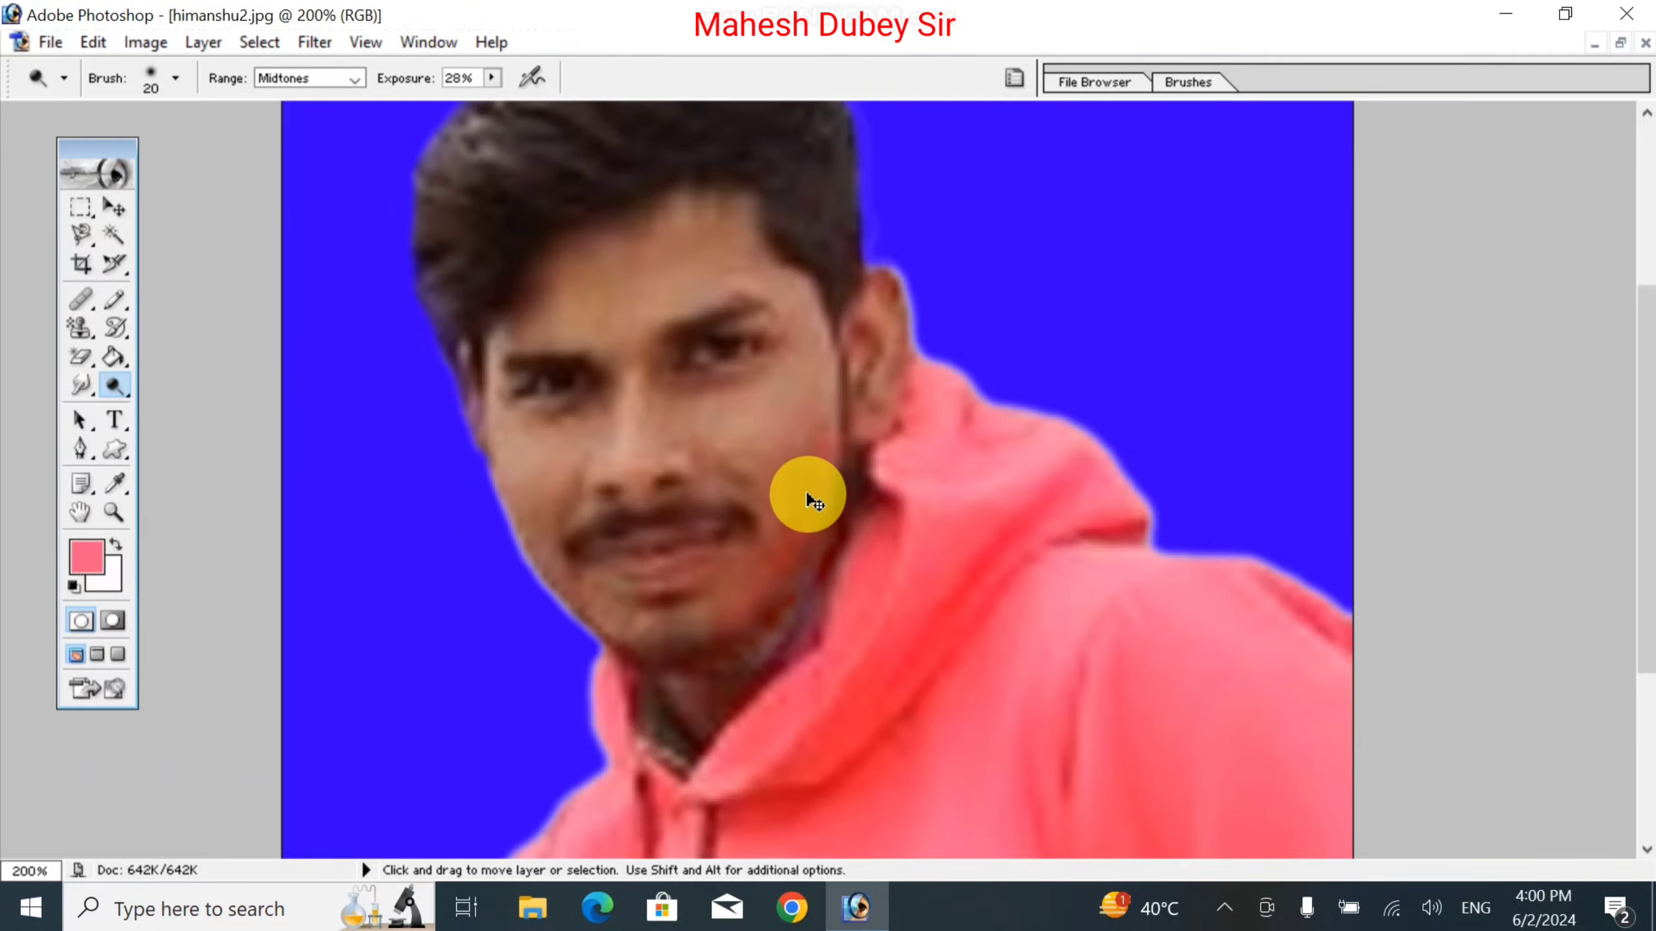
pyautogui.press('space')
pyautogui.moveTo(727, 474); pyautogui.dragTo(765, 580)
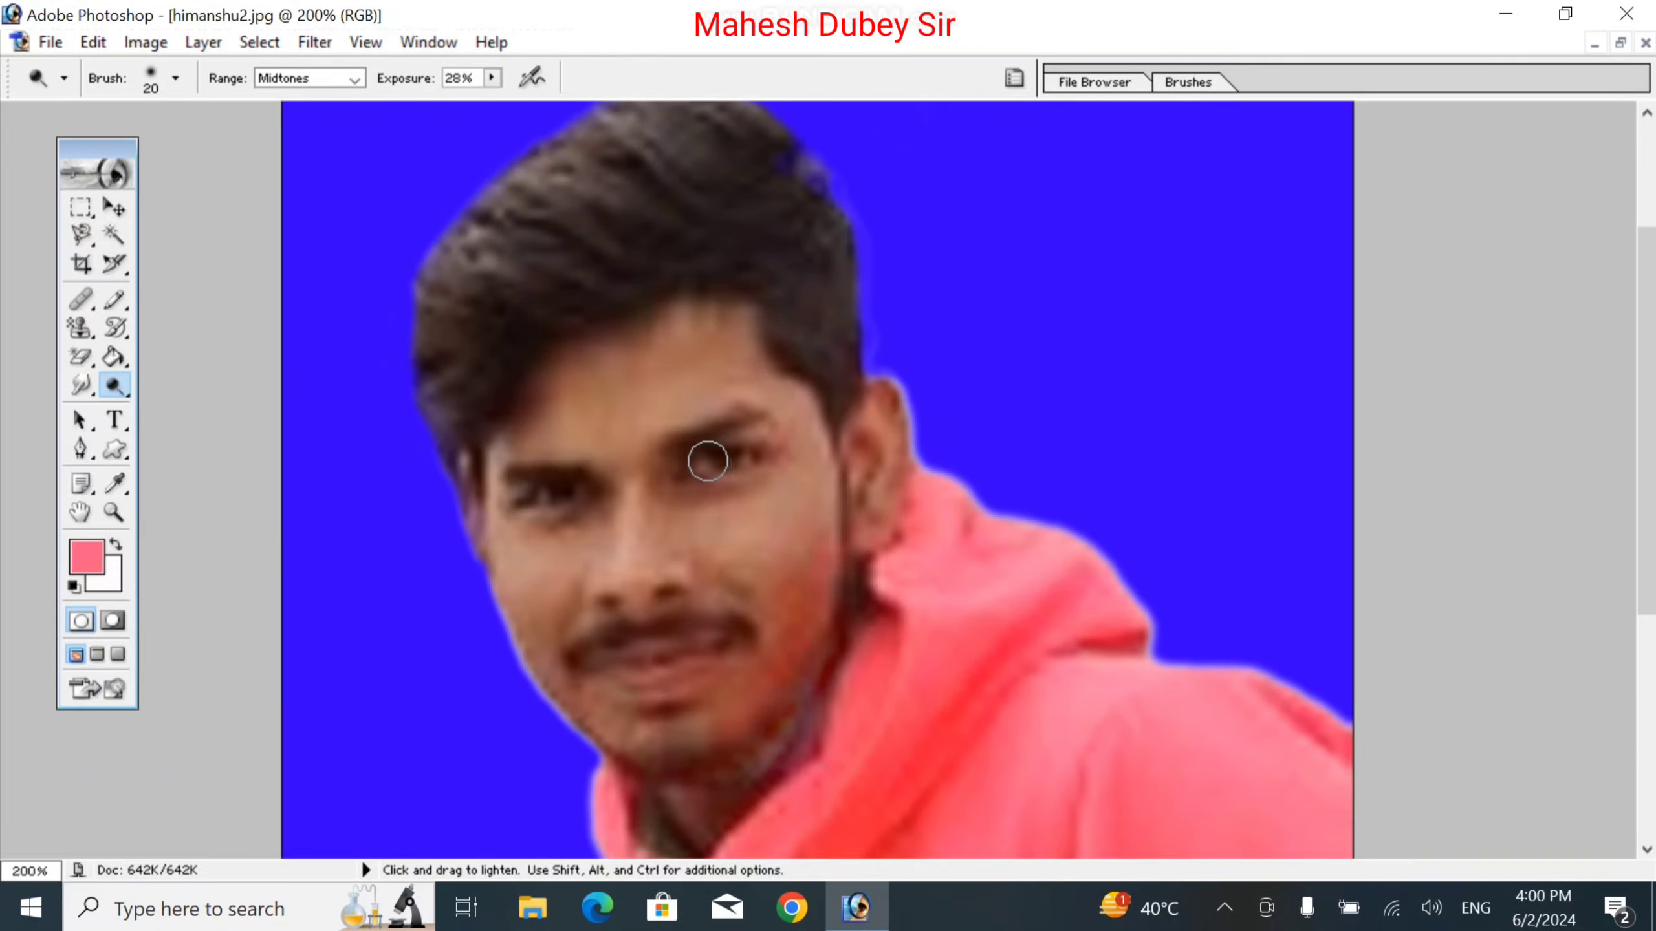
pyautogui.press(']')
pyautogui.moveTo(709, 451)
pyautogui.mouseDown()
pyautogui.moveTo(683, 475)
pyautogui.moveTo(724, 450)
pyautogui.mouseUp()
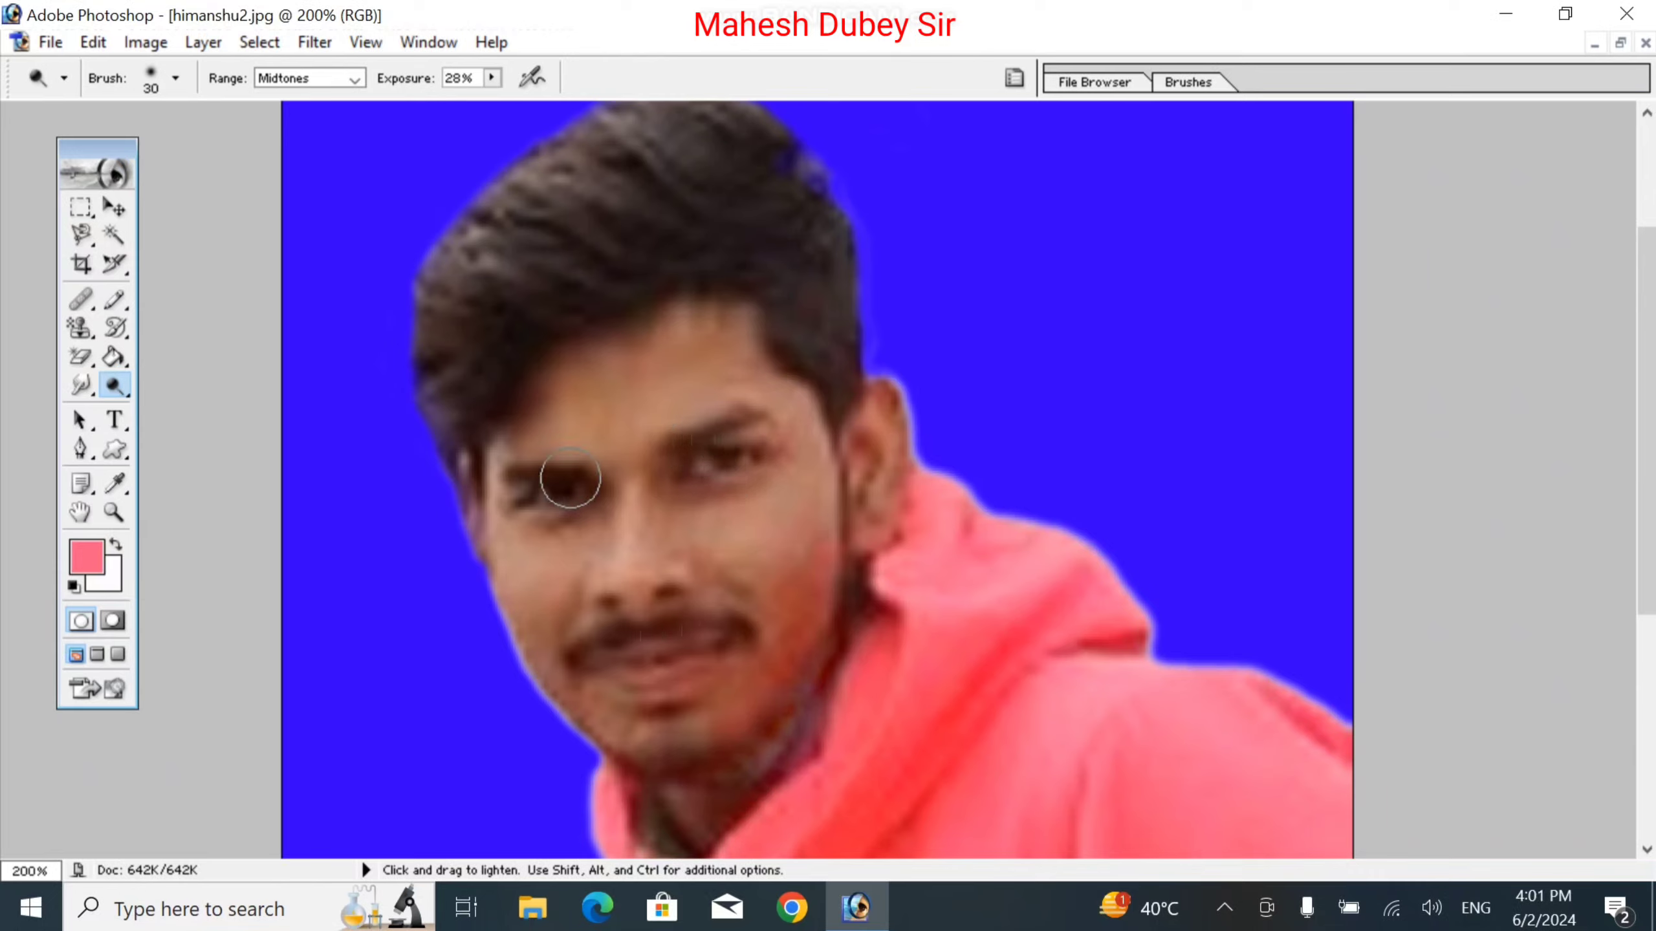
pyautogui.moveTo(570, 486); pyautogui.dragTo(526, 476)
pyautogui.hotkey('ctrl', '-')
pyautogui.hotkey('ctrl', '-')
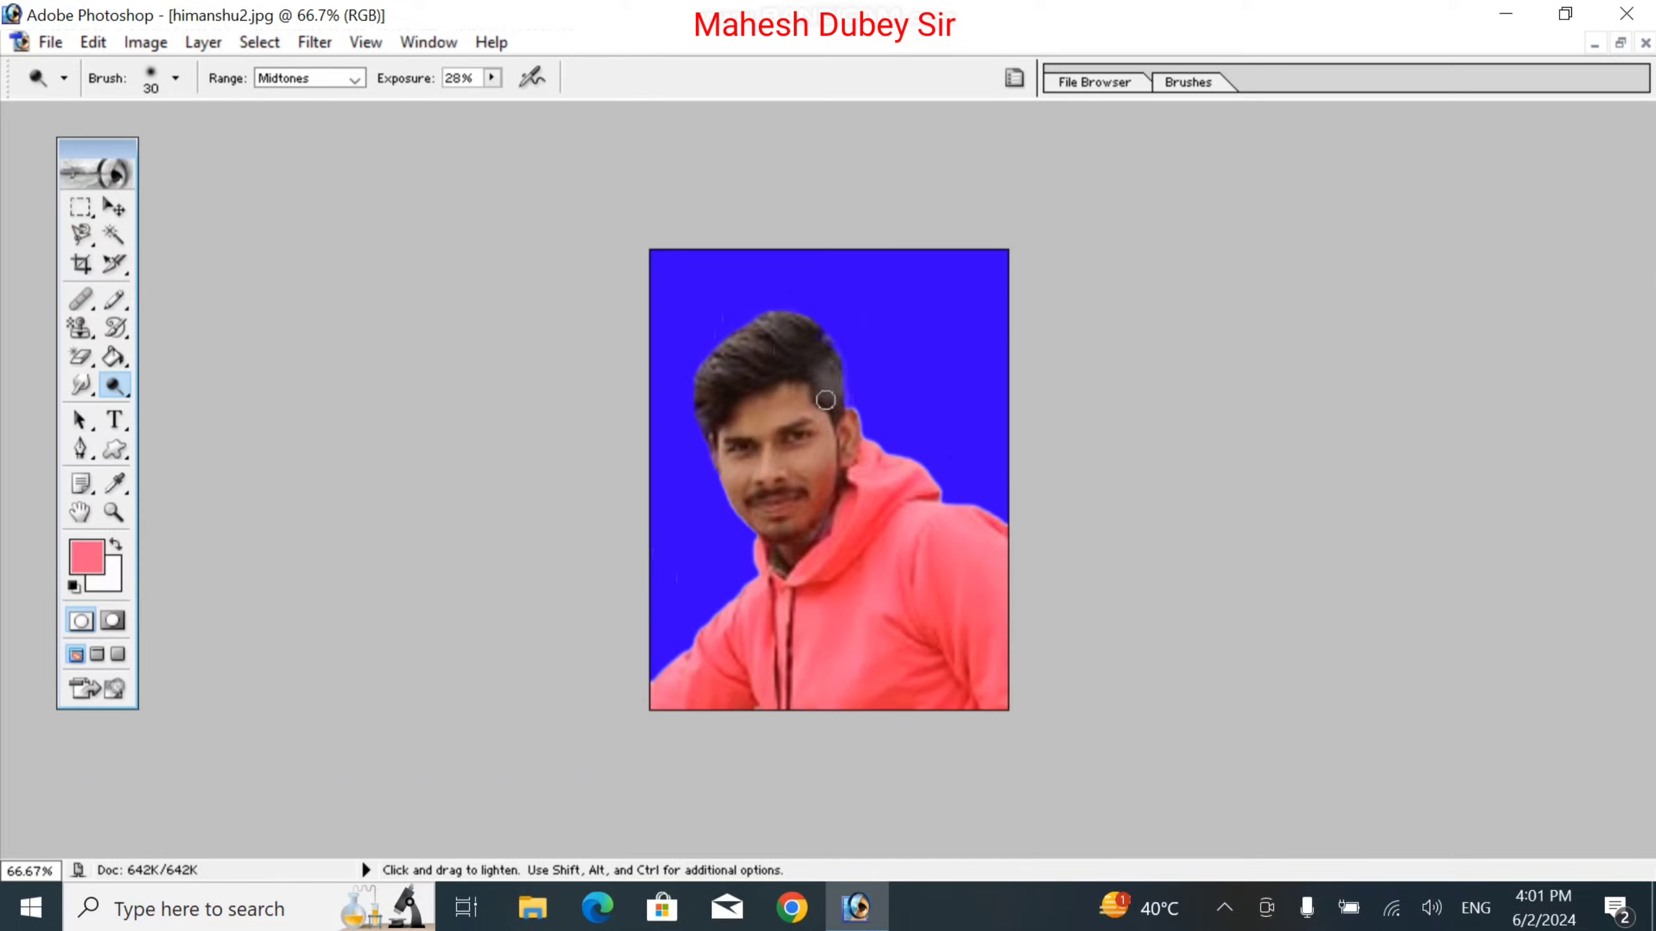
pyautogui.moveTo(826, 400)
pyautogui.mouseDown()
pyautogui.moveTo(827, 376)
pyautogui.moveTo(837, 402)
pyautogui.mouseUp()
# Darken the moustache with the Burn tool, using a 20 px brush at 50% exposure on midtones
pyautogui.click(121, 393)
pyautogui.moveTo(122, 394); pyautogui.dragTo(229, 403)
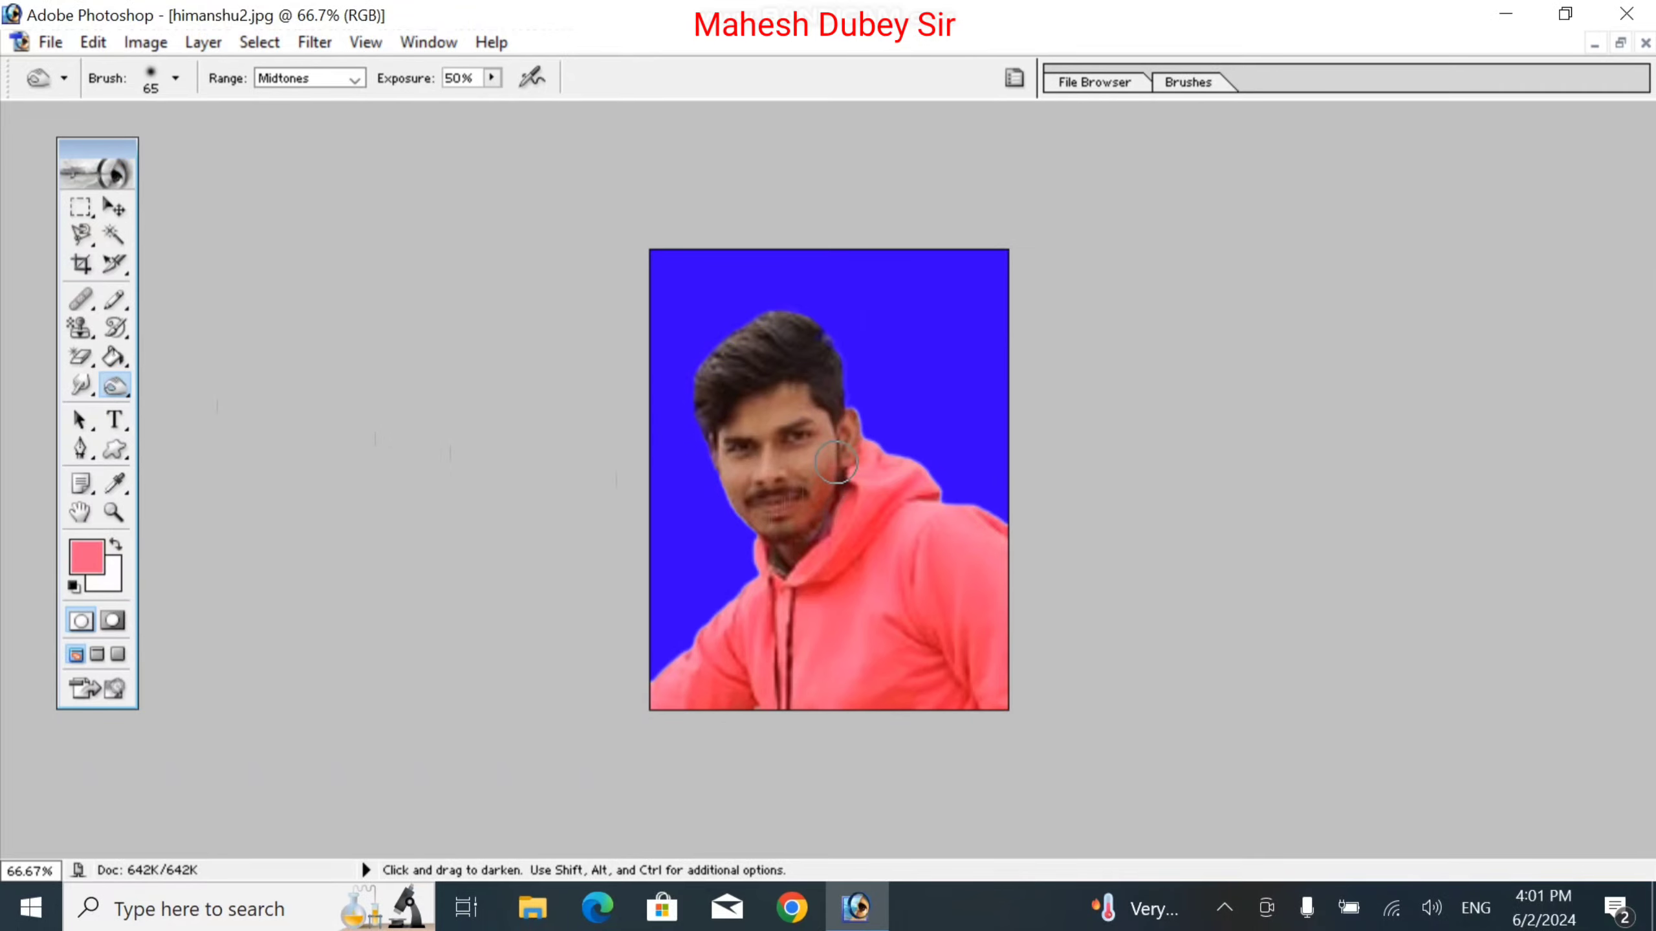
pyautogui.hotkey('ctrl', '+')
pyautogui.hotkey('ctrl', '+')
pyautogui.hotkey('ctrl', '+')
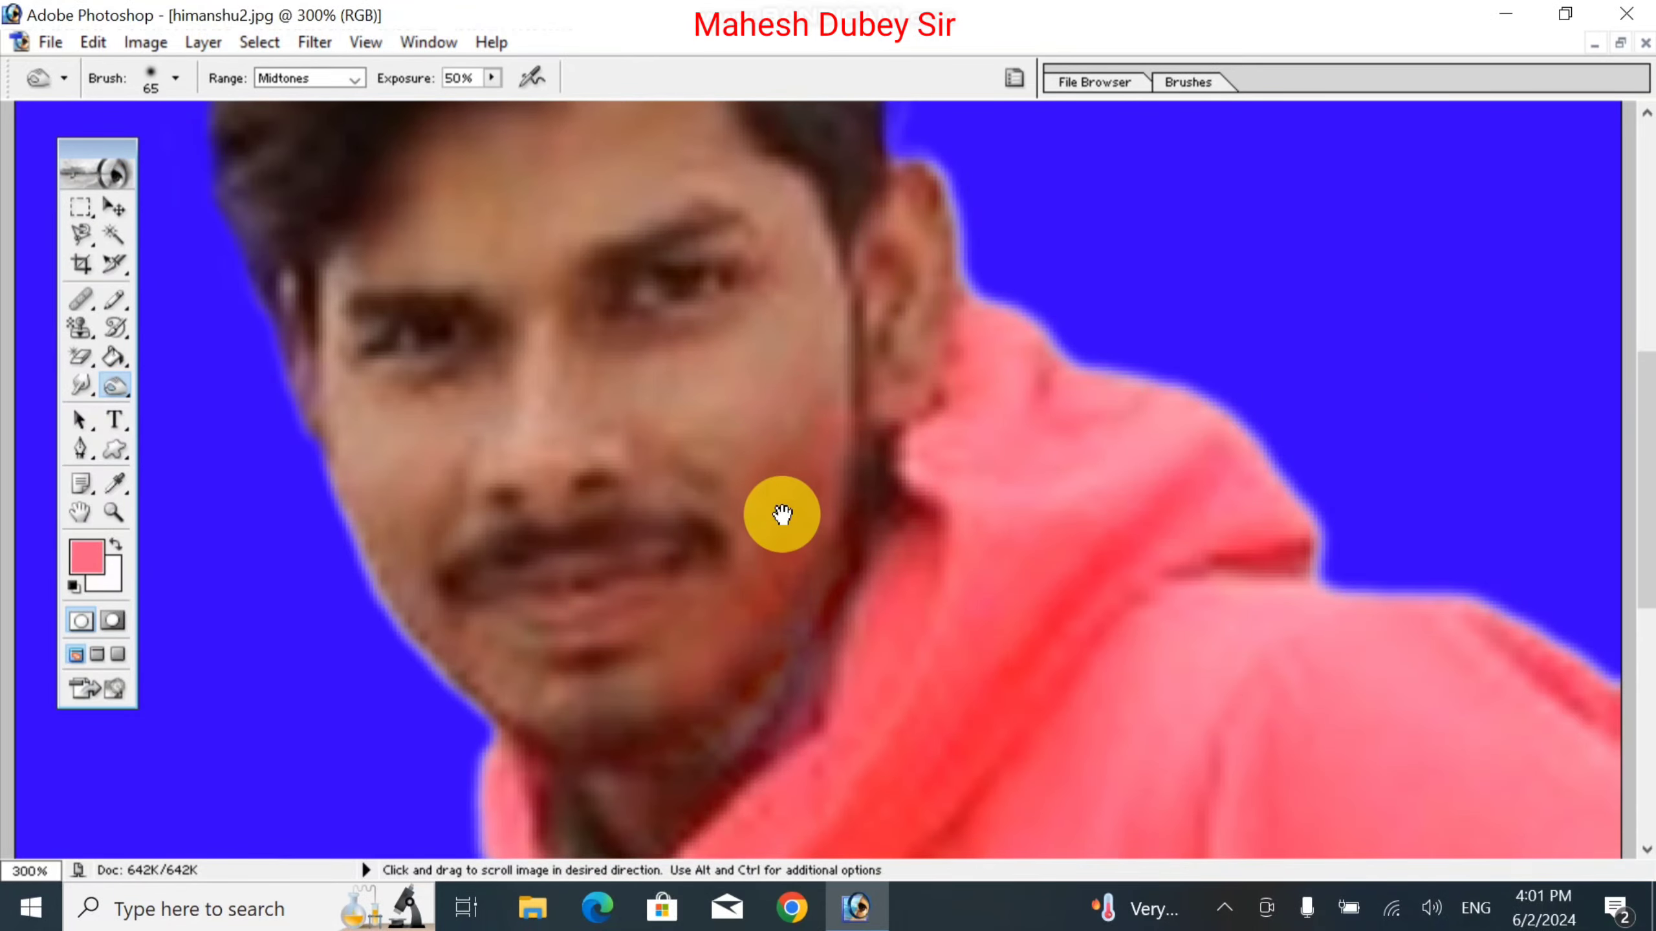
pyautogui.moveTo(723, 503)
pyautogui.mouseDown()
pyautogui.moveTo(867, 452)
pyautogui.moveTo(838, 430)
pyautogui.mouseUp()
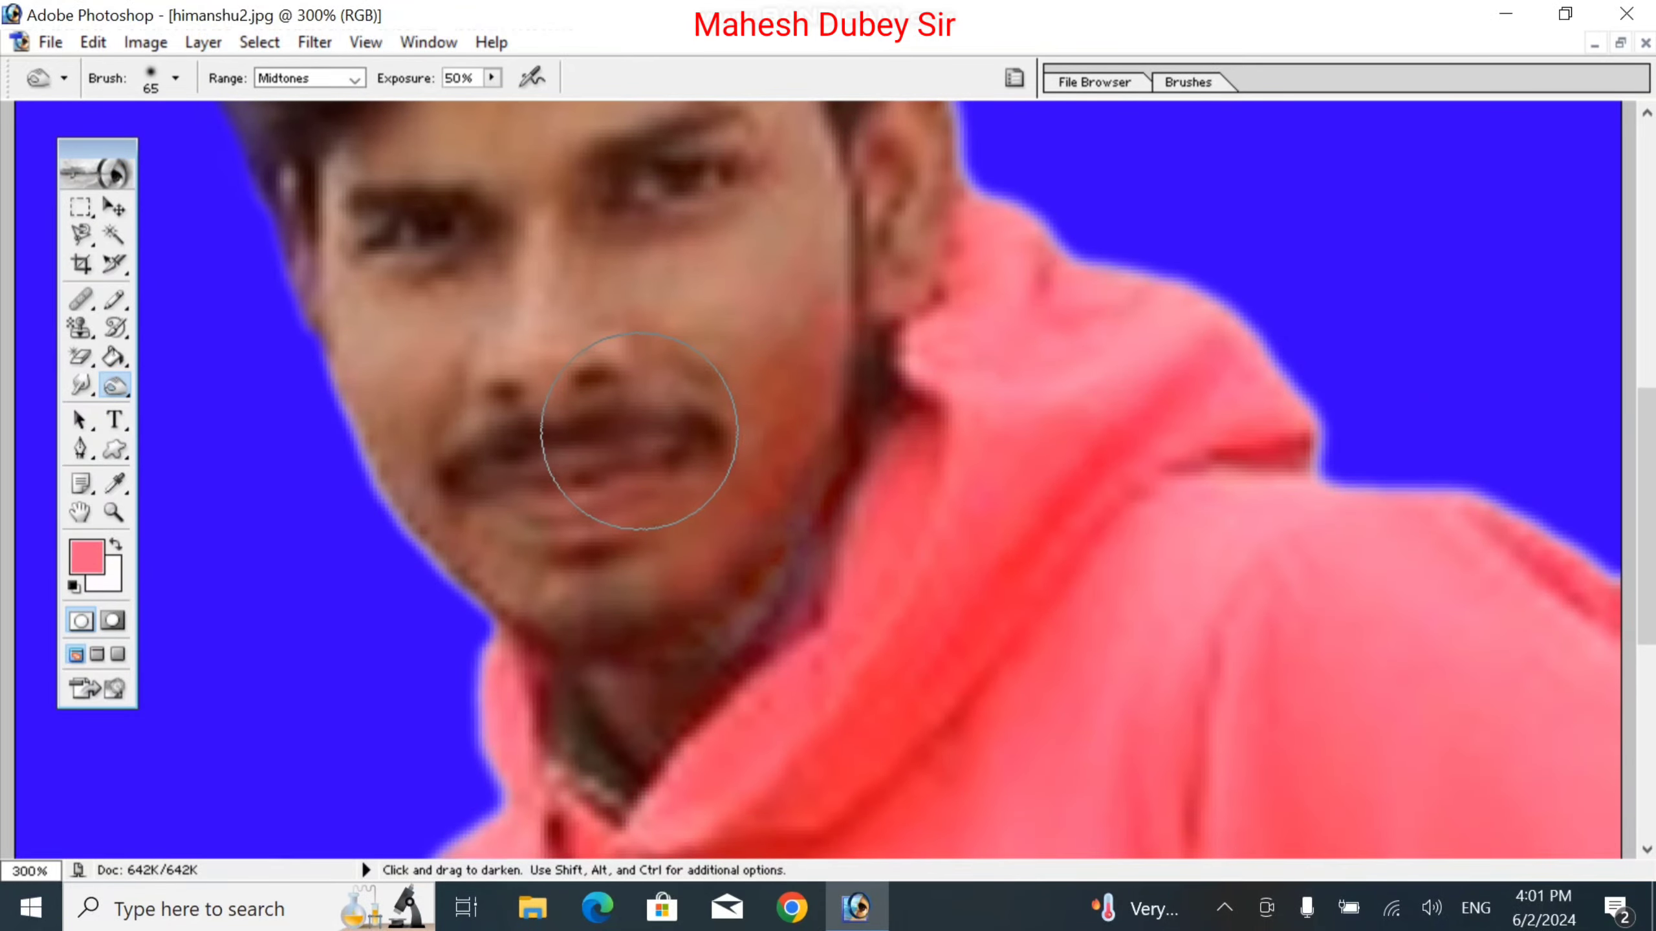
pyautogui.press('[')
pyautogui.press('[')
pyautogui.press('[')
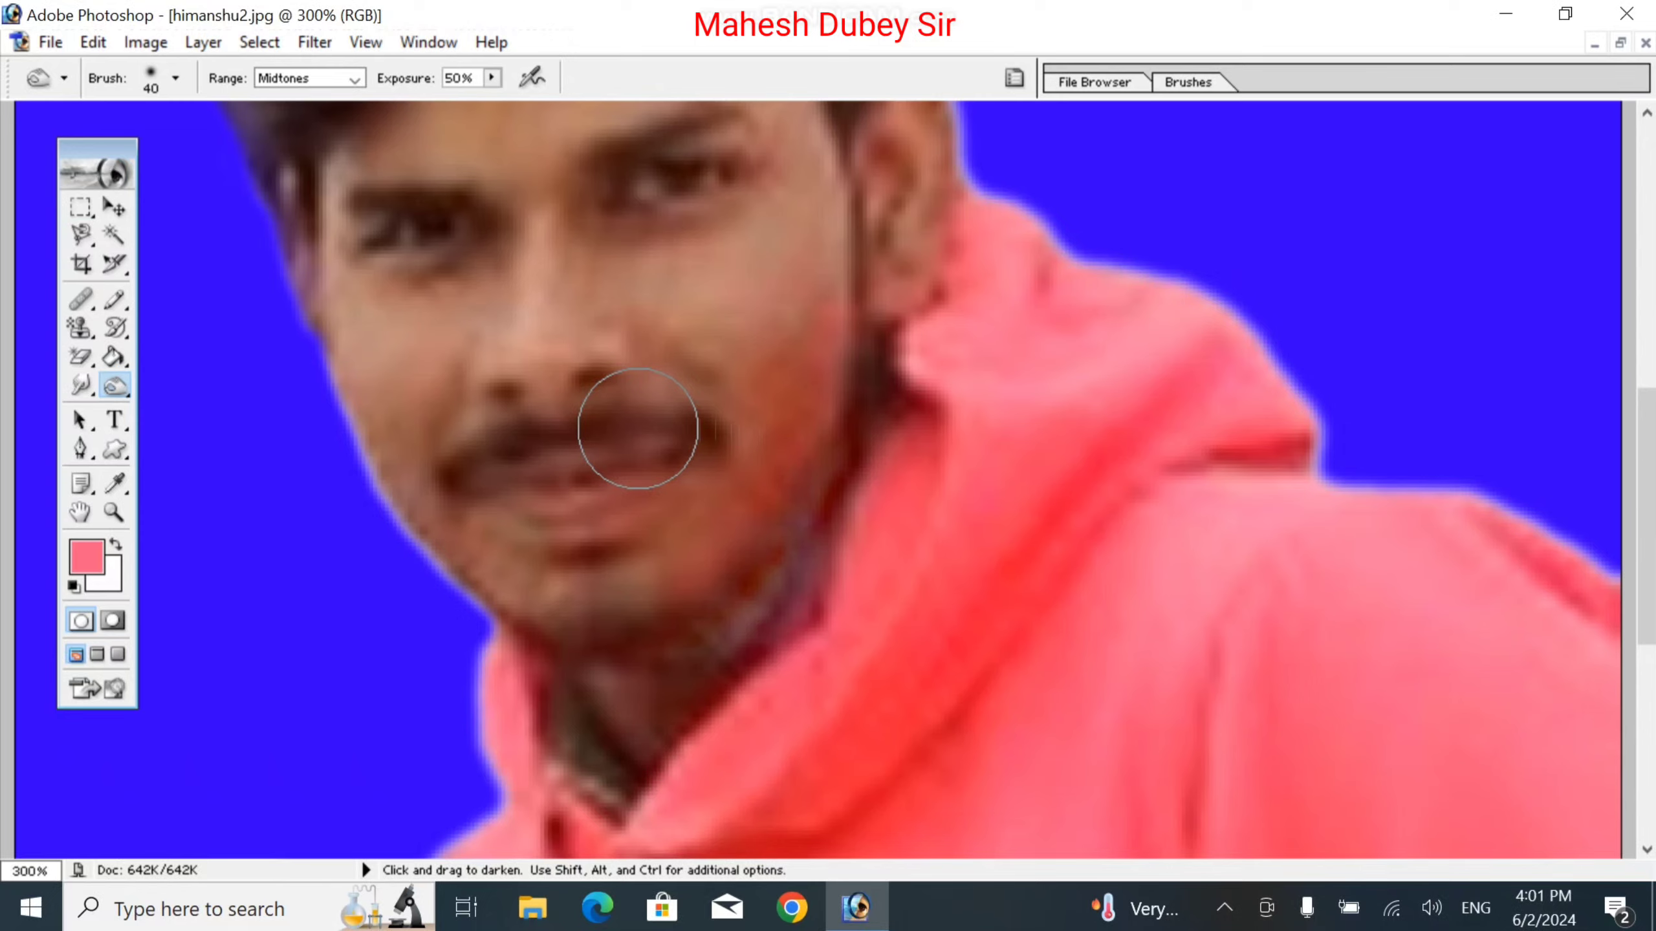
pyautogui.press('[')
pyautogui.press('[')
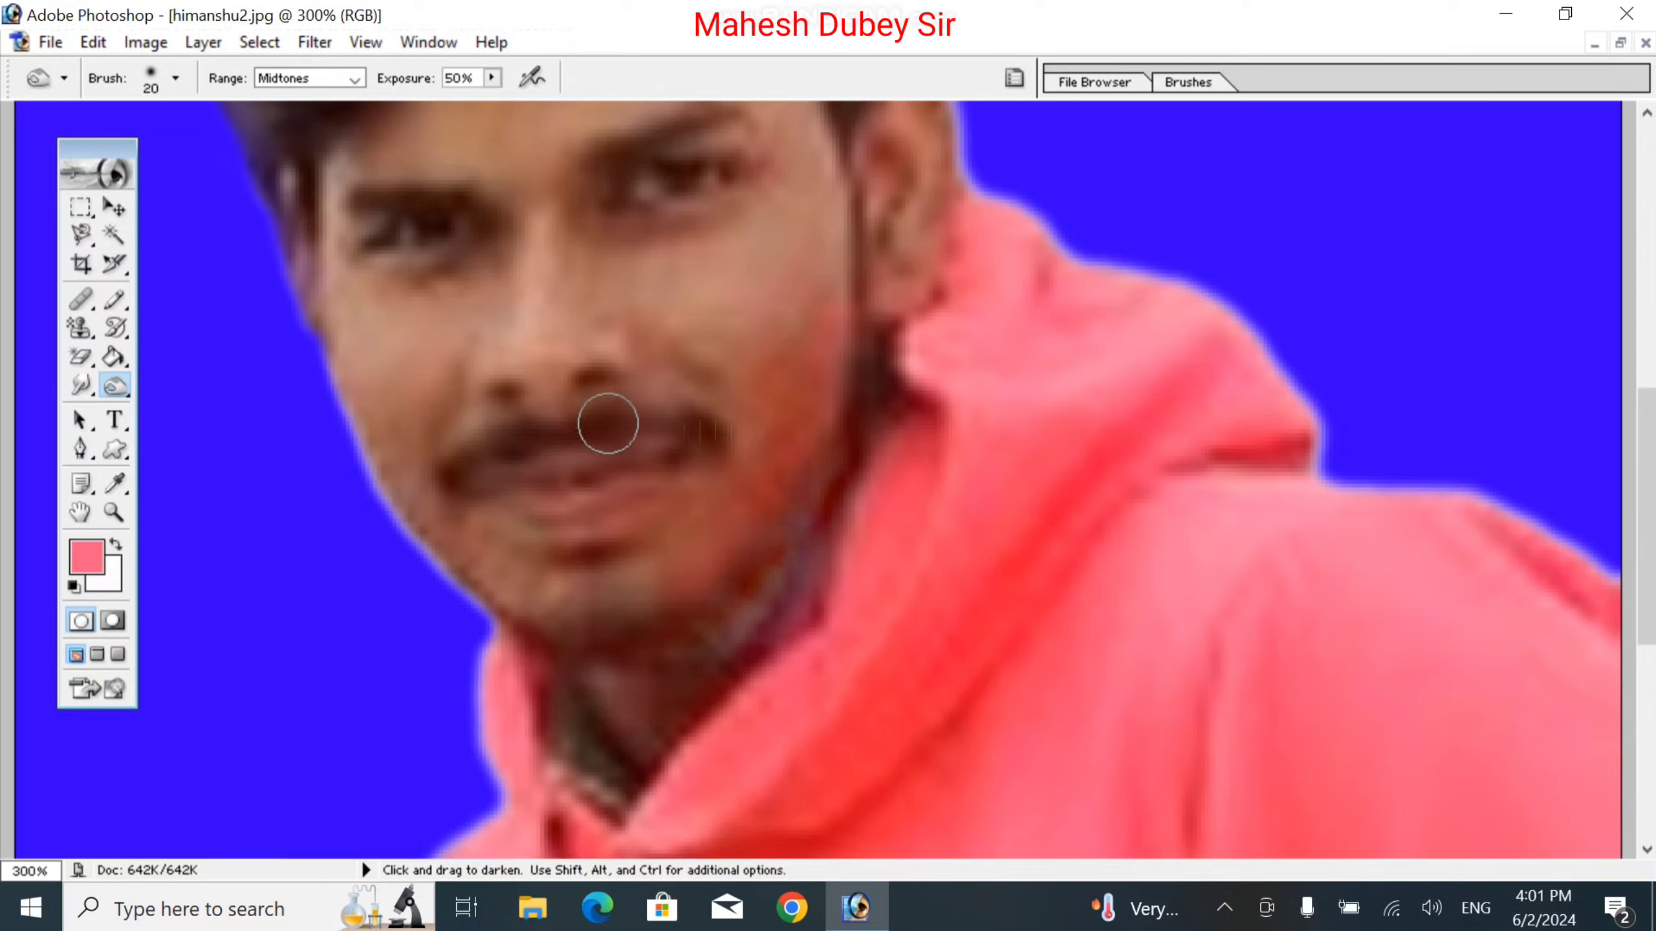
pyautogui.moveTo(607, 424); pyautogui.dragTo(683, 424)
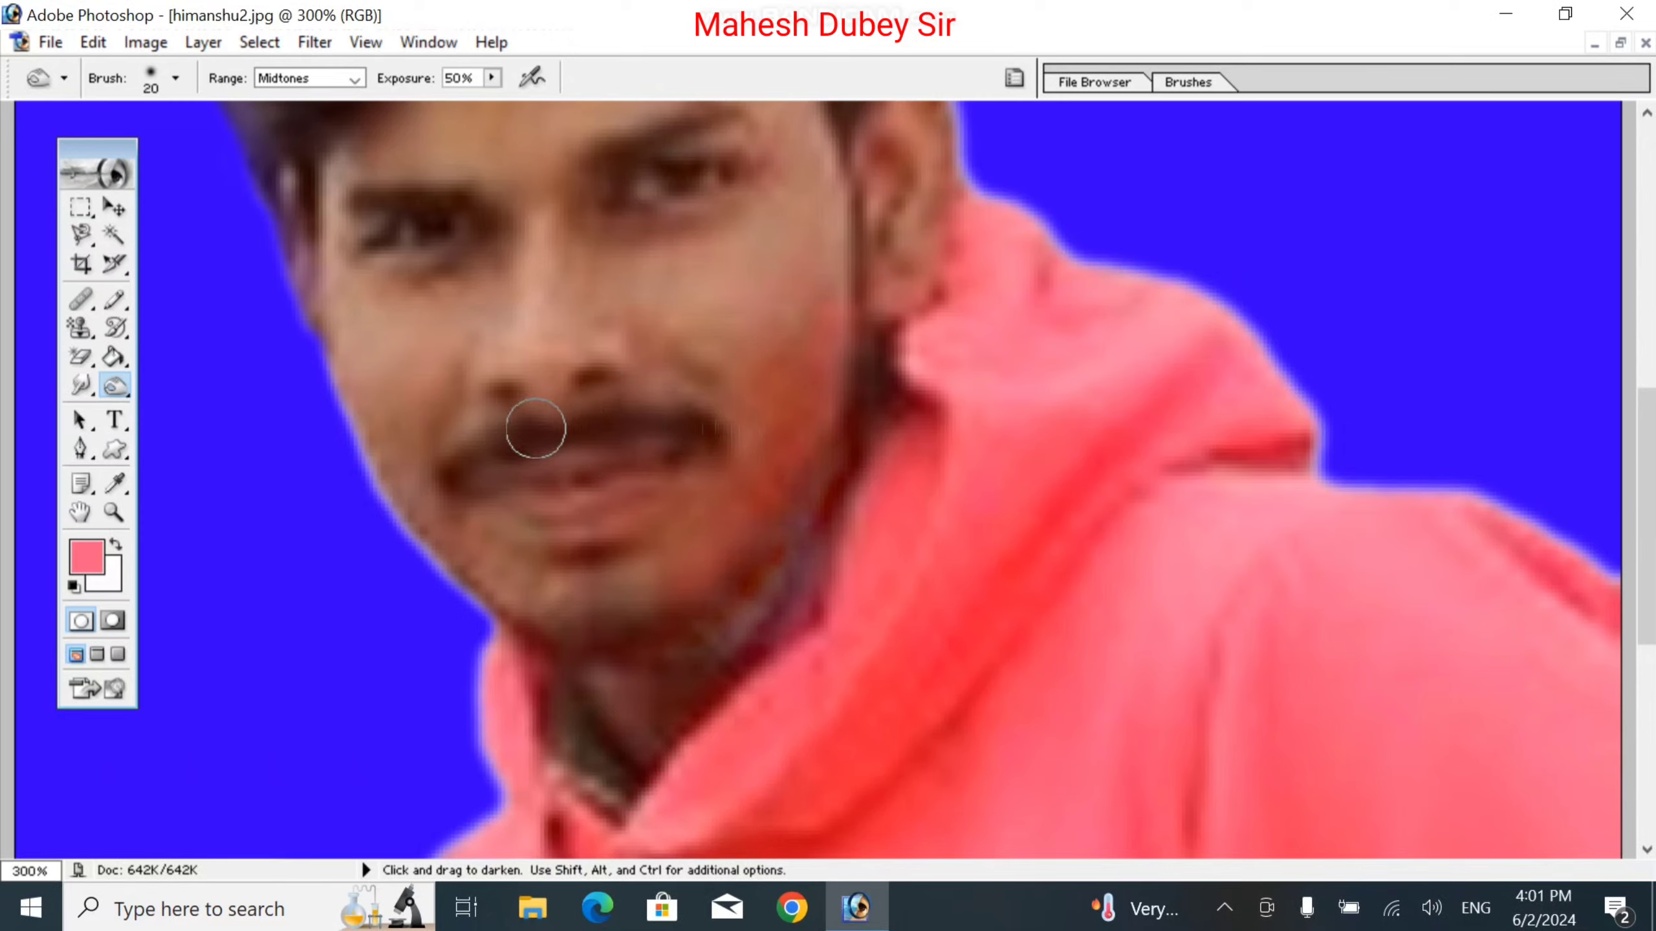
pyautogui.moveTo(535, 429)
pyautogui.mouseDown()
pyautogui.moveTo(460, 475)
pyautogui.moveTo(502, 442)
pyautogui.moveTo(604, 422)
pyautogui.moveTo(697, 426)
pyautogui.mouseUp()
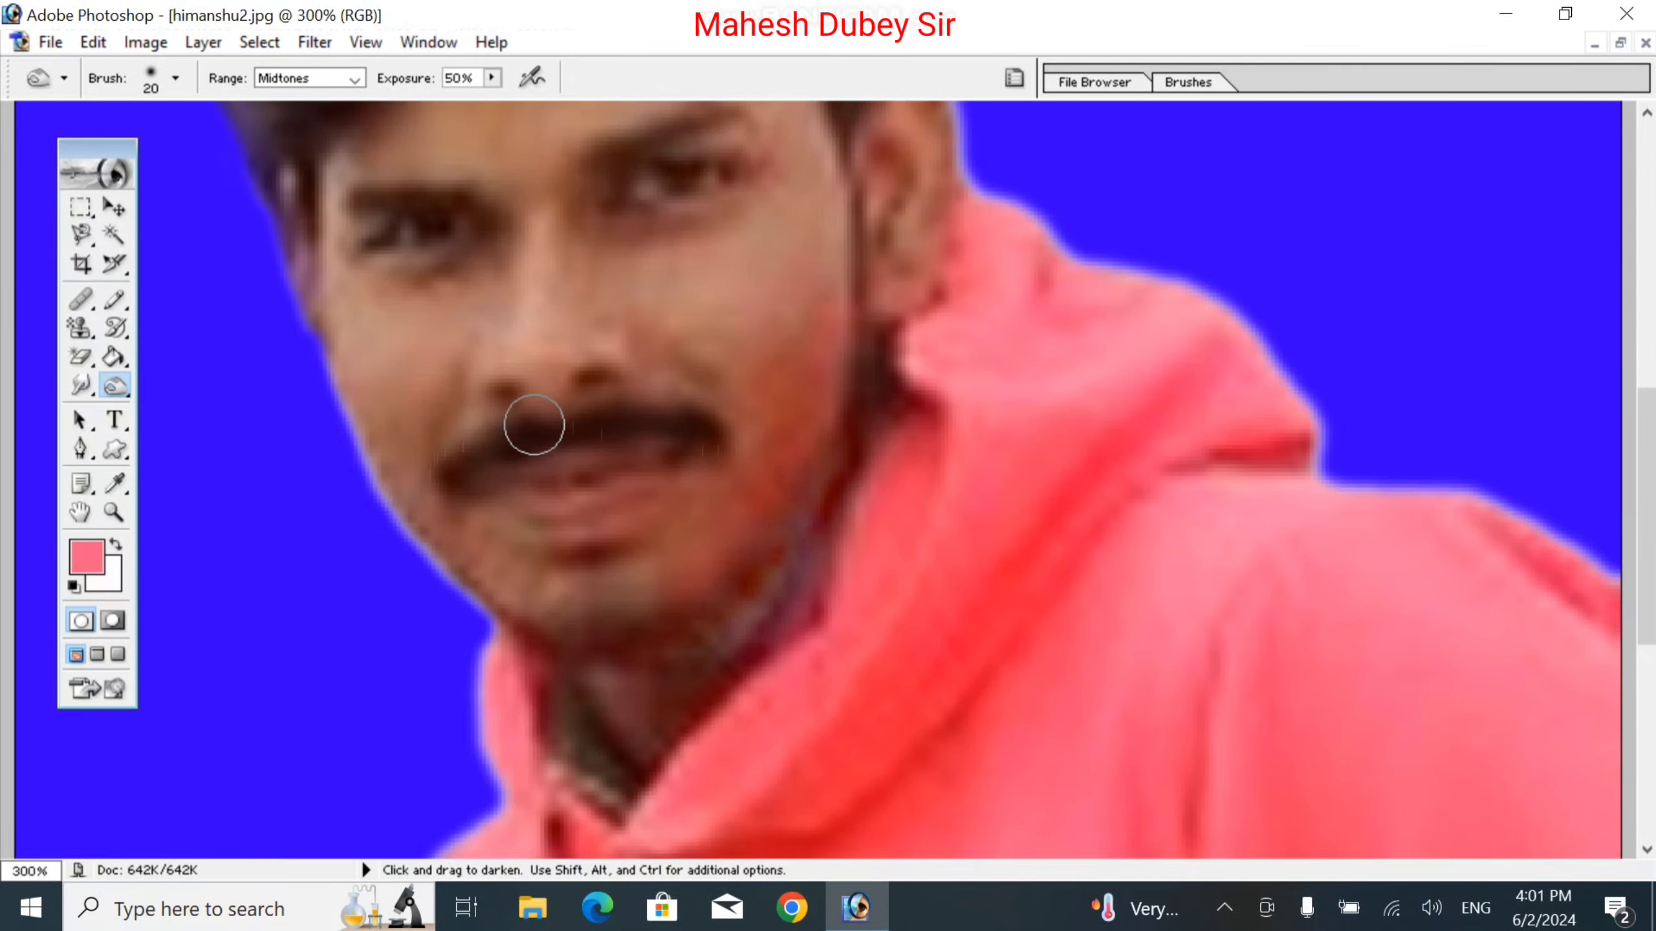
# Darken the crown and front of the hair with the Burn tool at 50% exposure
pyautogui.moveTo(547, 277); pyautogui.dragTo(672, 802)
pyautogui.moveTo(606, 222); pyautogui.dragTo(584, 444)
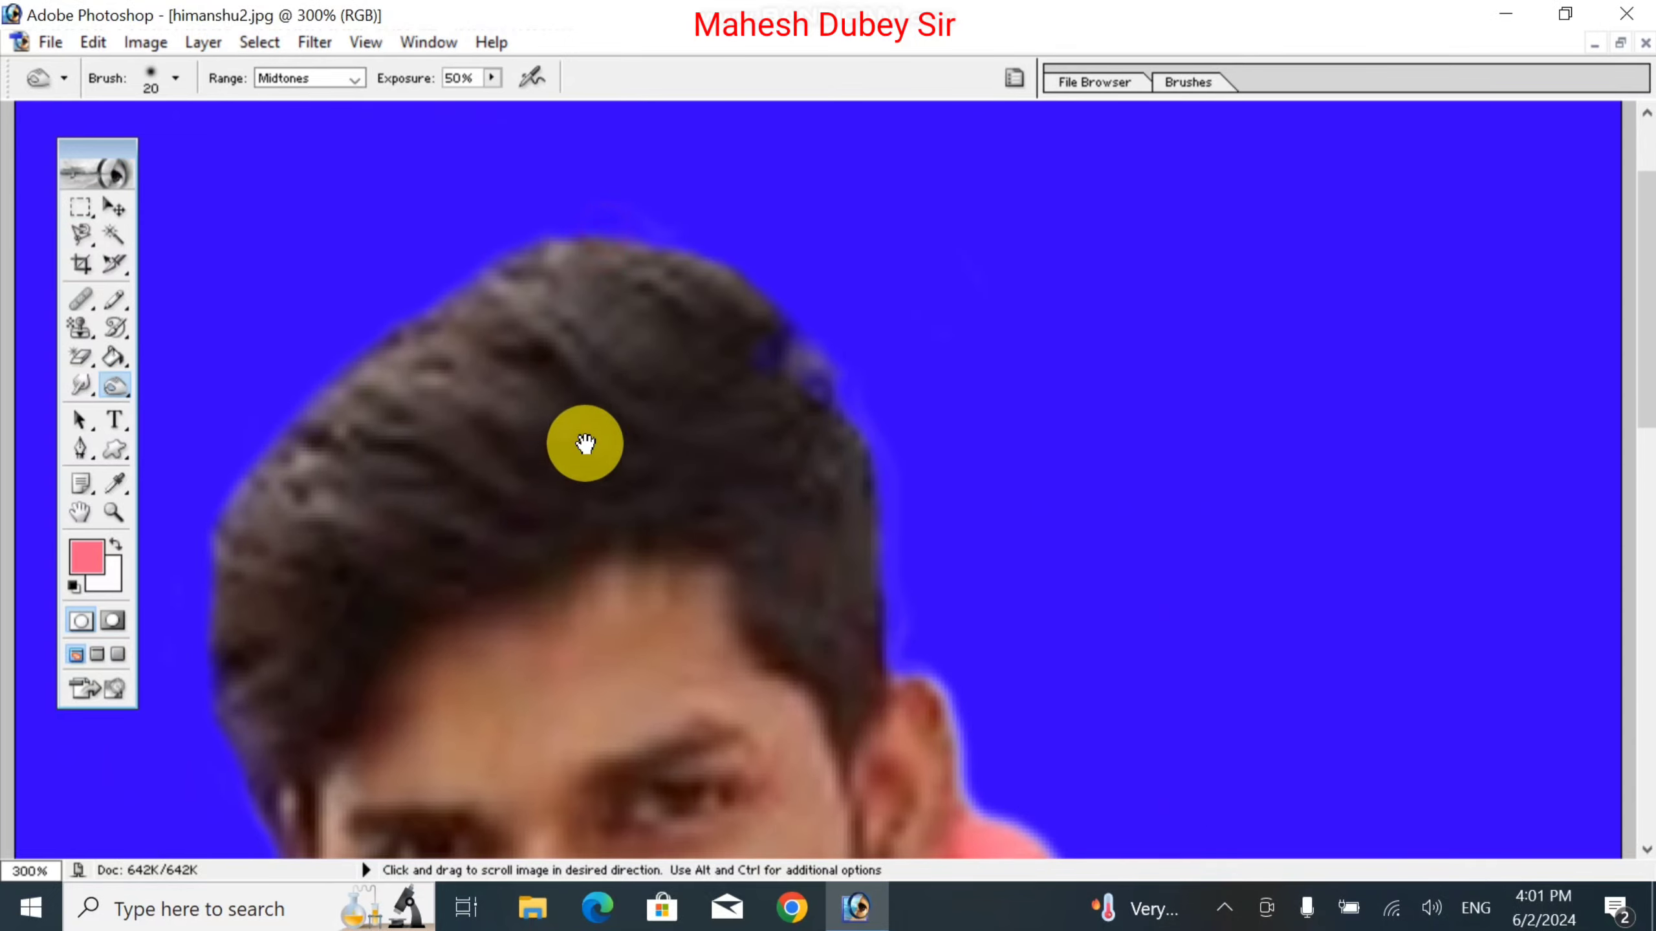
pyautogui.moveTo(581, 261)
pyautogui.mouseDown()
pyautogui.moveTo(527, 313)
pyautogui.moveTo(563, 244)
pyautogui.moveTo(481, 309)
pyautogui.moveTo(540, 251)
pyautogui.moveTo(526, 314)
pyautogui.moveTo(555, 254)
pyautogui.moveTo(464, 354)
pyautogui.moveTo(553, 275)
pyautogui.moveTo(464, 350)
pyautogui.moveTo(473, 324)
pyautogui.moveTo(363, 440)
pyautogui.moveTo(469, 309)
pyautogui.moveTo(367, 380)
pyautogui.moveTo(290, 472)
pyautogui.moveTo(315, 382)
pyautogui.moveTo(279, 536)
pyautogui.moveTo(323, 477)
pyautogui.moveTo(340, 579)
pyautogui.moveTo(312, 508)
pyautogui.moveTo(371, 438)
pyautogui.moveTo(265, 555)
pyautogui.moveTo(232, 567)
pyautogui.moveTo(413, 434)
pyautogui.moveTo(351, 430)
pyautogui.moveTo(238, 559)
pyautogui.moveTo(258, 482)
pyautogui.moveTo(236, 609)
pyautogui.moveTo(433, 378)
pyautogui.moveTo(608, 306)
pyautogui.moveTo(485, 370)
pyautogui.moveTo(323, 536)
pyautogui.mouseUp()
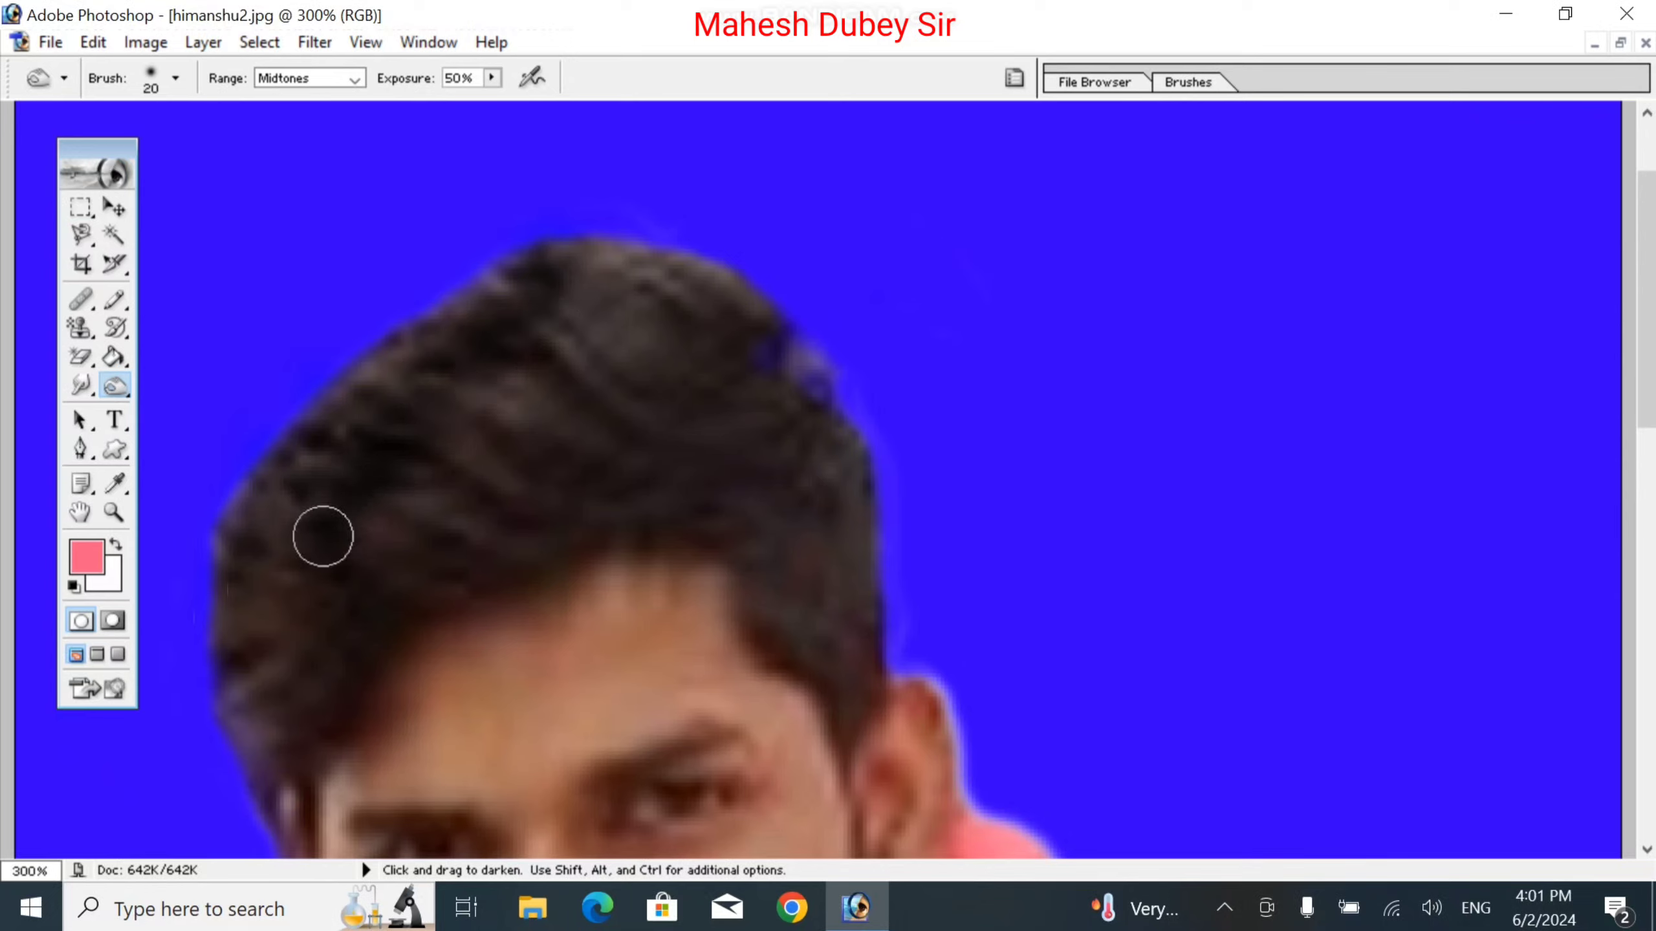
# Darken the crown, middle and front edge of the hair with the Burn tool, using a soft 21 px brush at 36% exposure on midtones
pyautogui.click(174, 78)
pyautogui.click(179, 369)
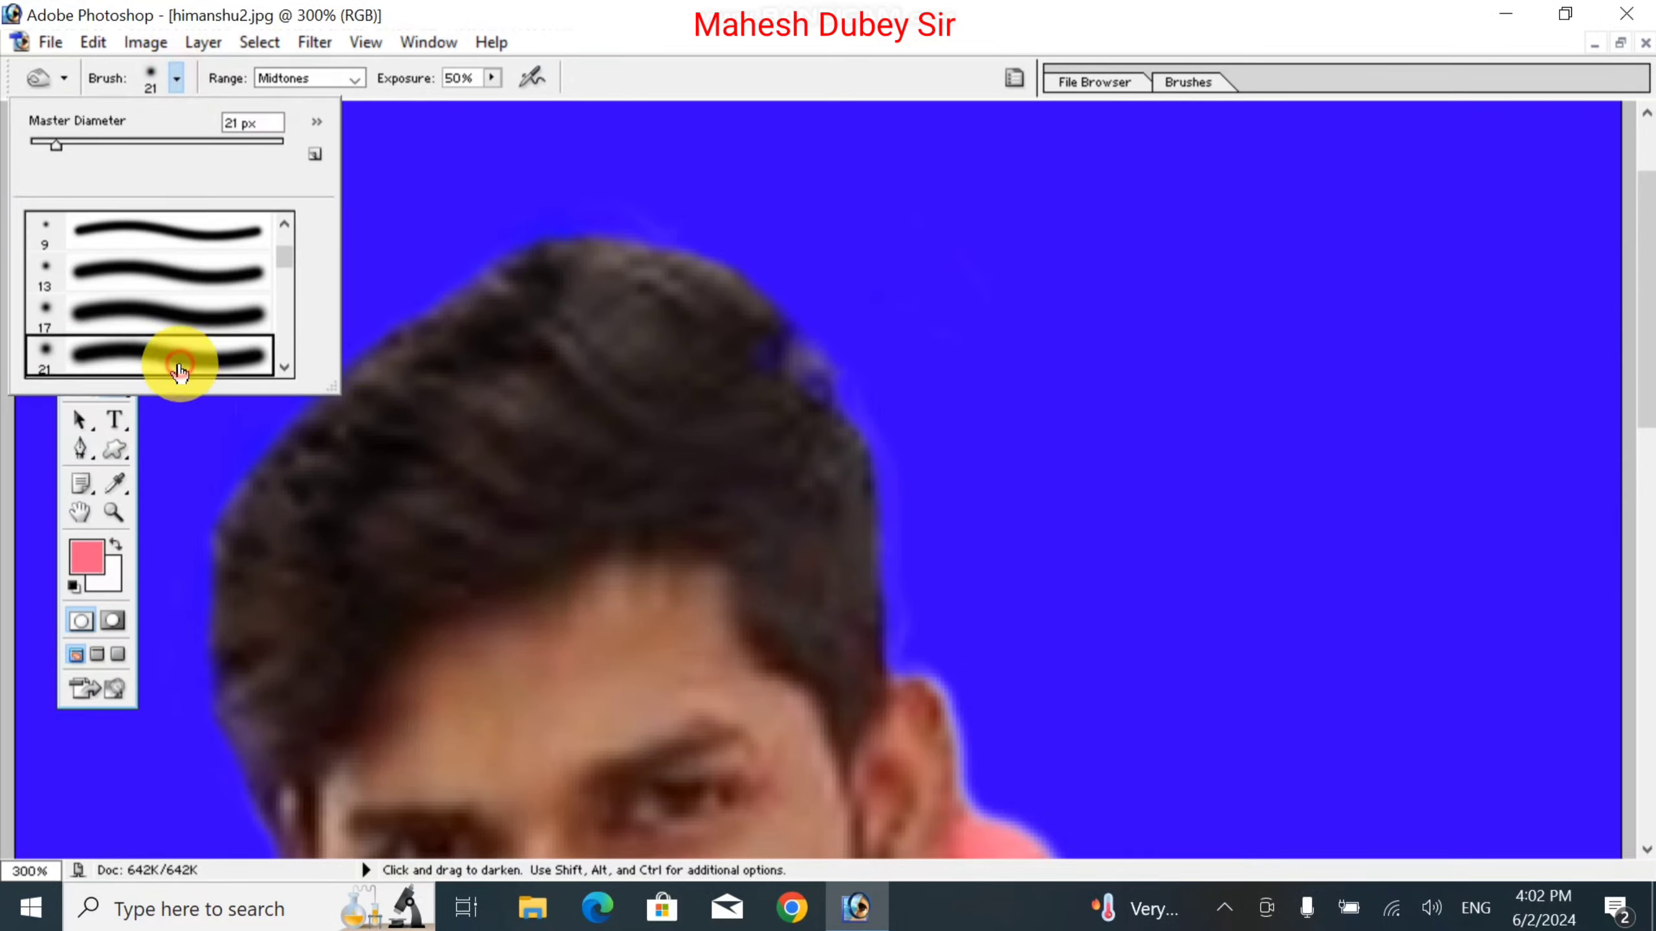
pyautogui.click(180, 369)
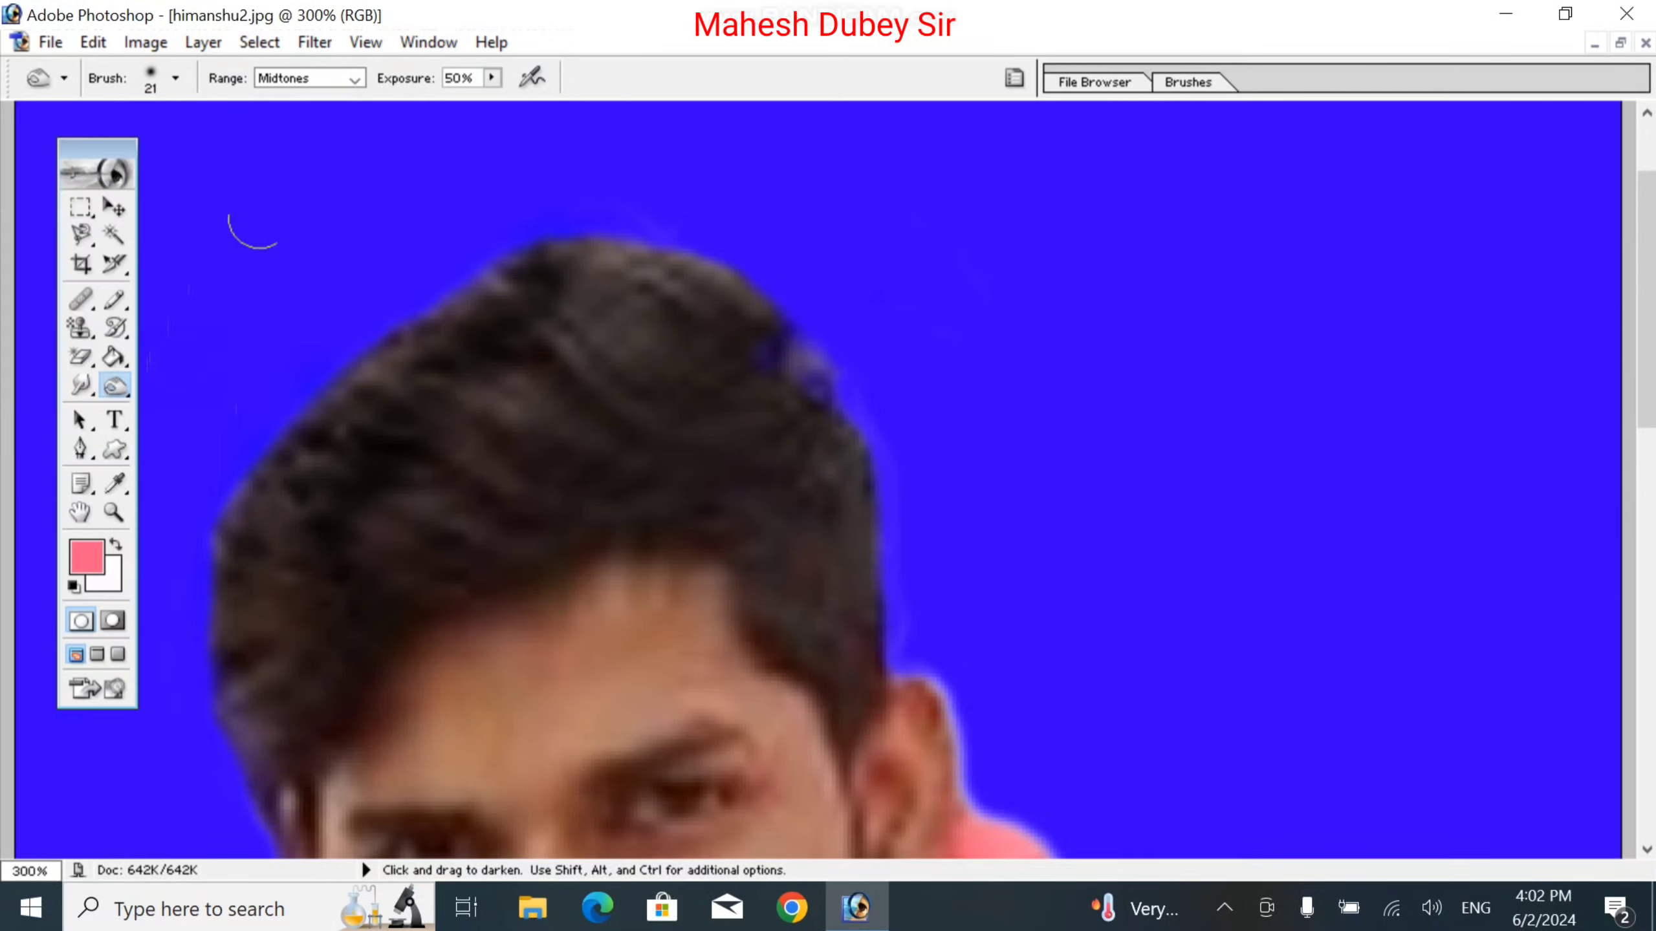
pyautogui.click(491, 78)
pyautogui.moveTo(494, 102); pyautogui.dragTo(475, 103)
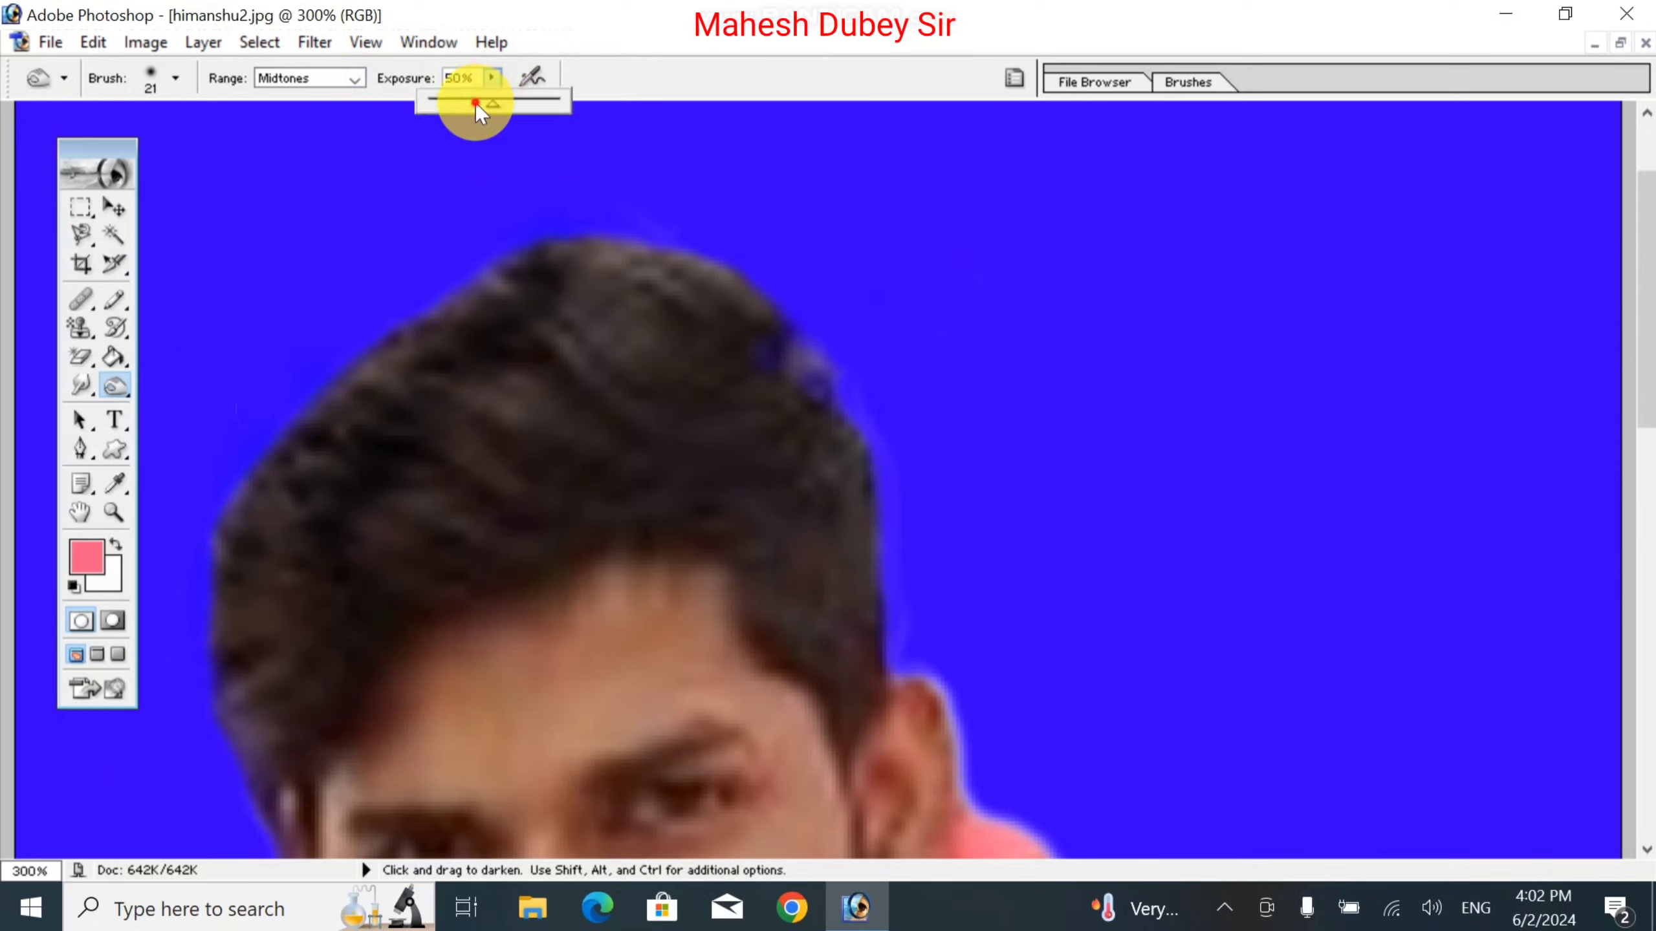
pyautogui.click(363, 82)
pyautogui.click(354, 233)
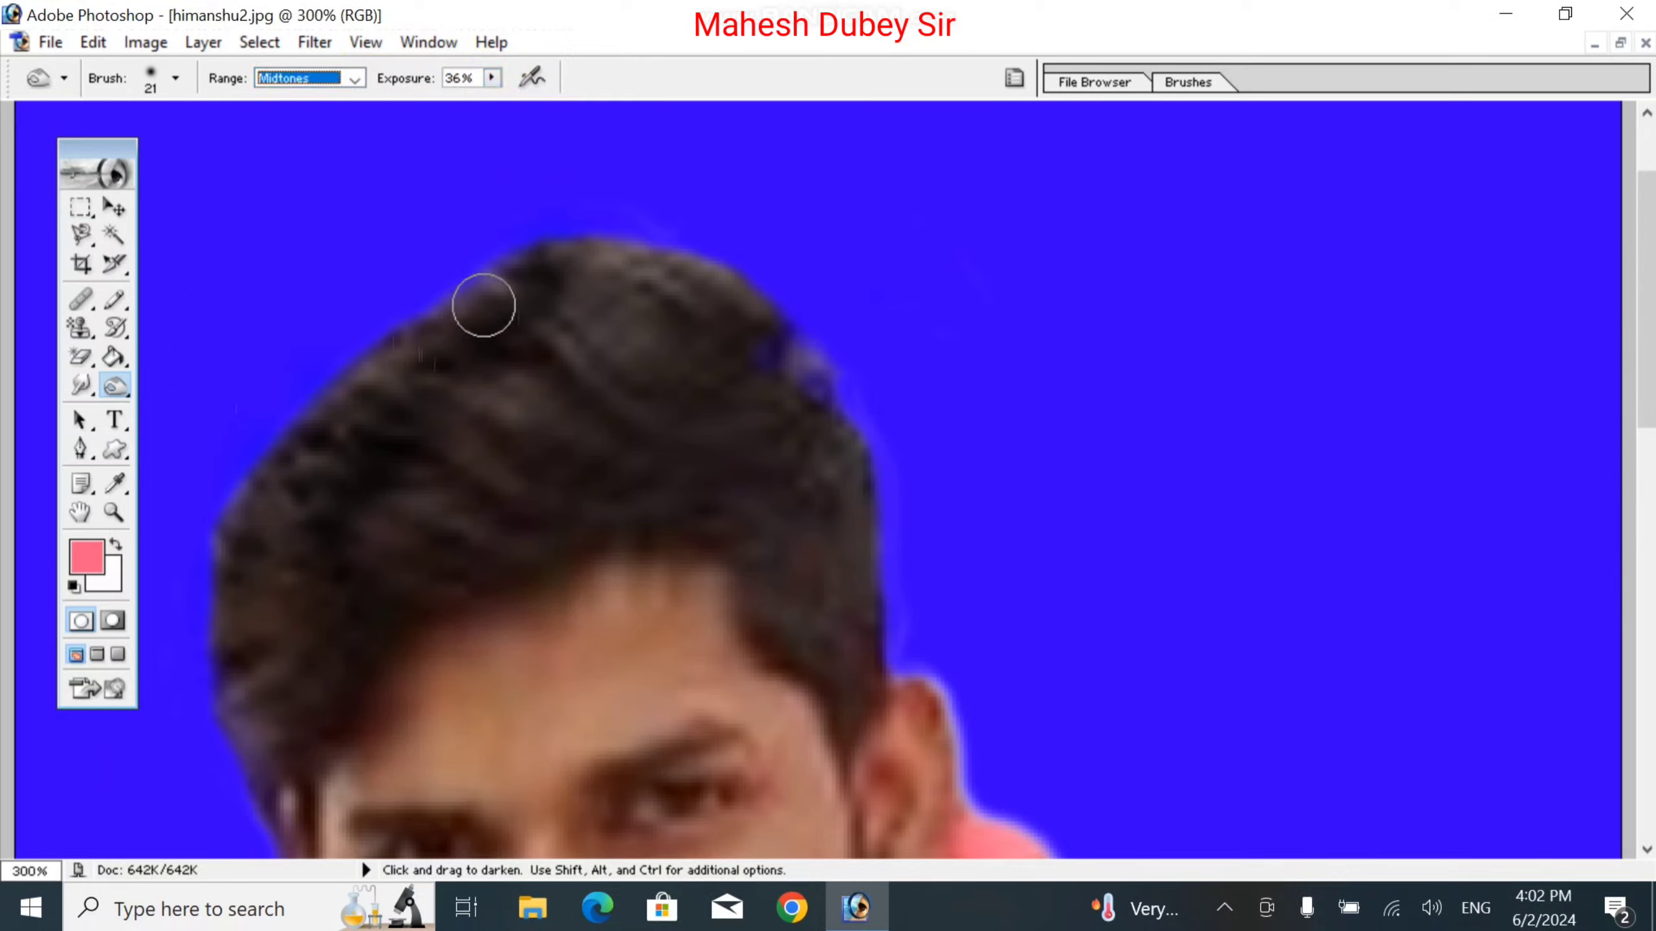
pyautogui.moveTo(483, 306)
pyautogui.mouseDown()
pyautogui.moveTo(507, 269)
pyautogui.moveTo(694, 292)
pyautogui.moveTo(798, 381)
pyautogui.moveTo(813, 355)
pyautogui.moveTo(815, 405)
pyautogui.mouseUp()
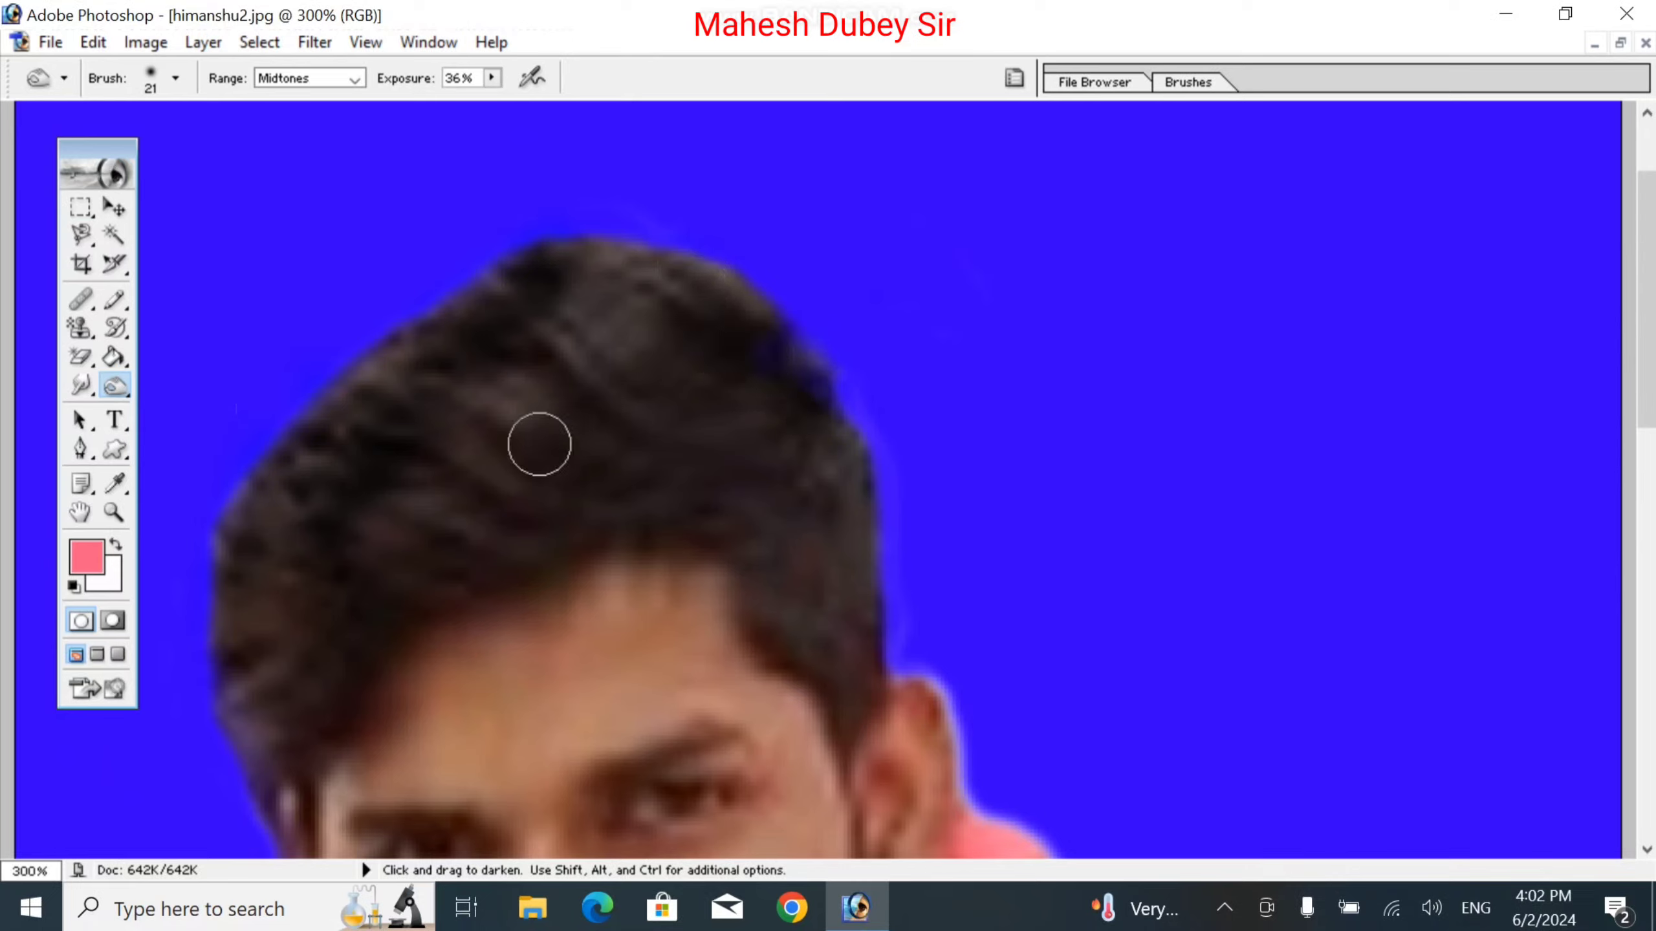
pyautogui.moveTo(539, 444)
pyautogui.mouseDown()
pyautogui.moveTo(483, 452)
pyautogui.moveTo(494, 463)
pyautogui.moveTo(488, 378)
pyautogui.moveTo(365, 501)
pyautogui.moveTo(325, 619)
pyautogui.moveTo(320, 437)
pyautogui.moveTo(271, 617)
pyautogui.moveTo(264, 751)
pyautogui.moveTo(249, 639)
pyautogui.moveTo(245, 762)
pyautogui.moveTo(218, 577)
pyautogui.moveTo(320, 430)
pyautogui.moveTo(530, 301)
pyautogui.moveTo(406, 339)
pyautogui.moveTo(295, 415)
pyautogui.moveTo(446, 345)
pyautogui.moveTo(255, 434)
pyautogui.moveTo(411, 411)
pyautogui.moveTo(508, 451)
pyautogui.moveTo(456, 409)
pyautogui.moveTo(490, 389)
pyautogui.moveTo(498, 460)
pyautogui.moveTo(500, 368)
pyautogui.moveTo(569, 299)
pyautogui.moveTo(544, 288)
pyautogui.moveTo(469, 320)
pyautogui.moveTo(498, 302)
pyautogui.moveTo(335, 445)
pyautogui.mouseUp()
pyautogui.moveTo(257, 562)
pyautogui.mouseDown()
pyautogui.moveTo(229, 532)
pyautogui.moveTo(302, 492)
pyautogui.mouseUp()
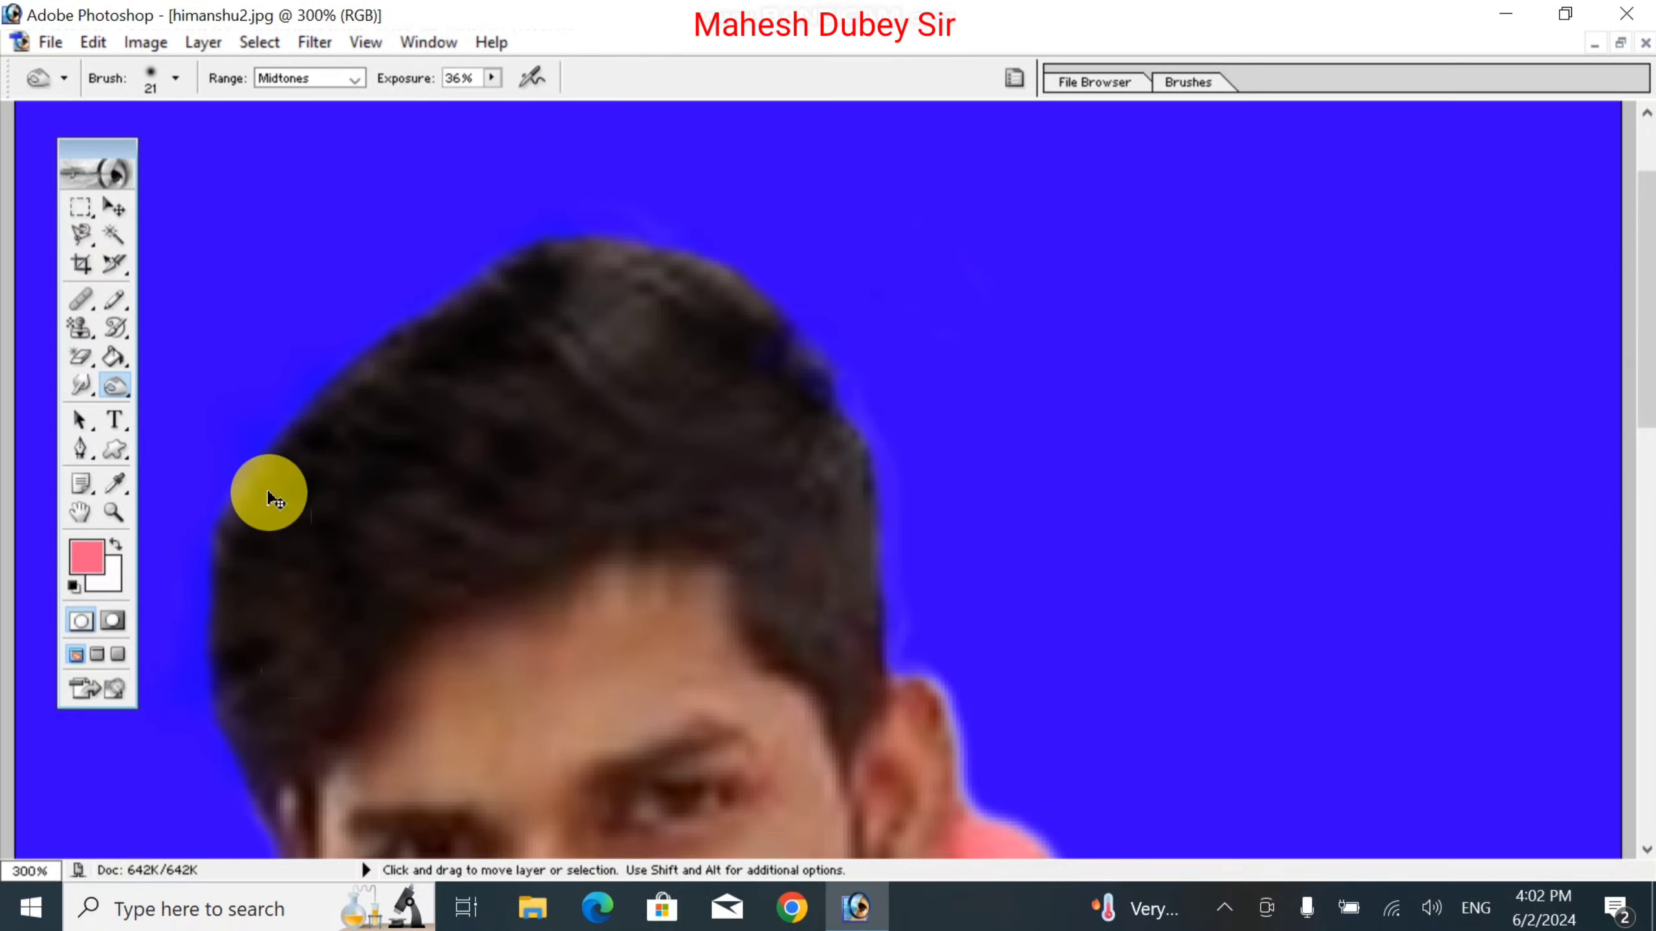
# Darken the hair above the ear down to the sideburn with the Burn tool
pyautogui.hotkey('ctrl', '-')
pyautogui.hotkey('ctrl', '-')
pyautogui.hotkey('ctrl', '-')
pyautogui.hotkey('ctrl', '+')
pyautogui.hotkey('ctrl', '+')
pyautogui.hotkey('ctrl', '+')
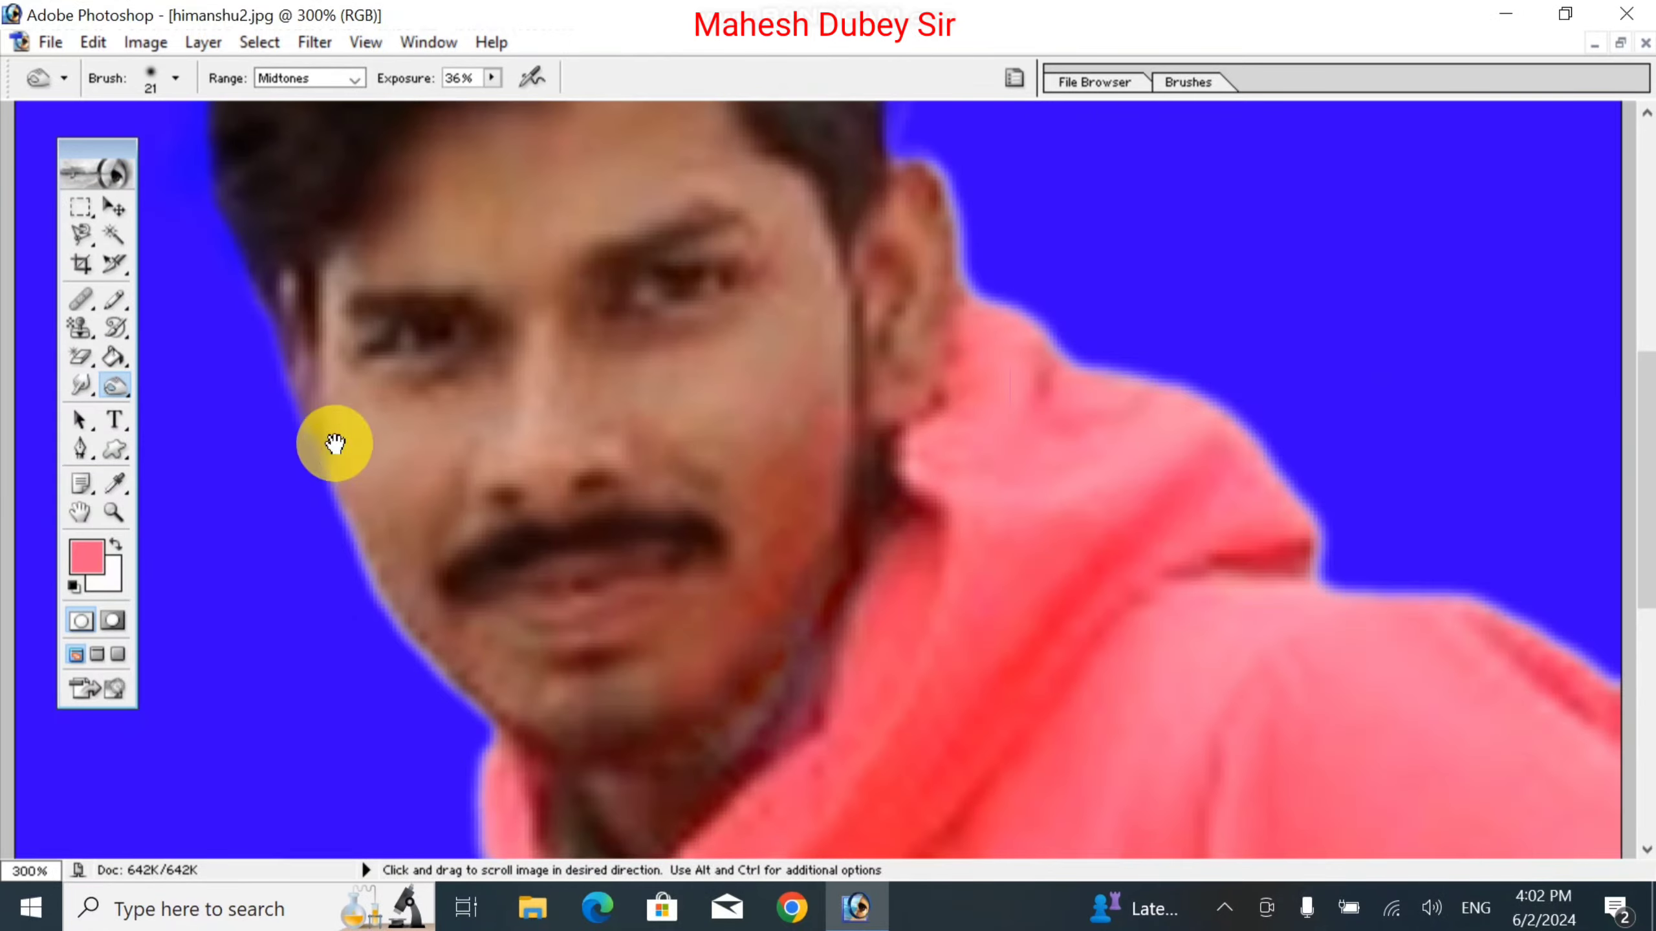
pyautogui.moveTo(332, 444); pyautogui.dragTo(481, 891)
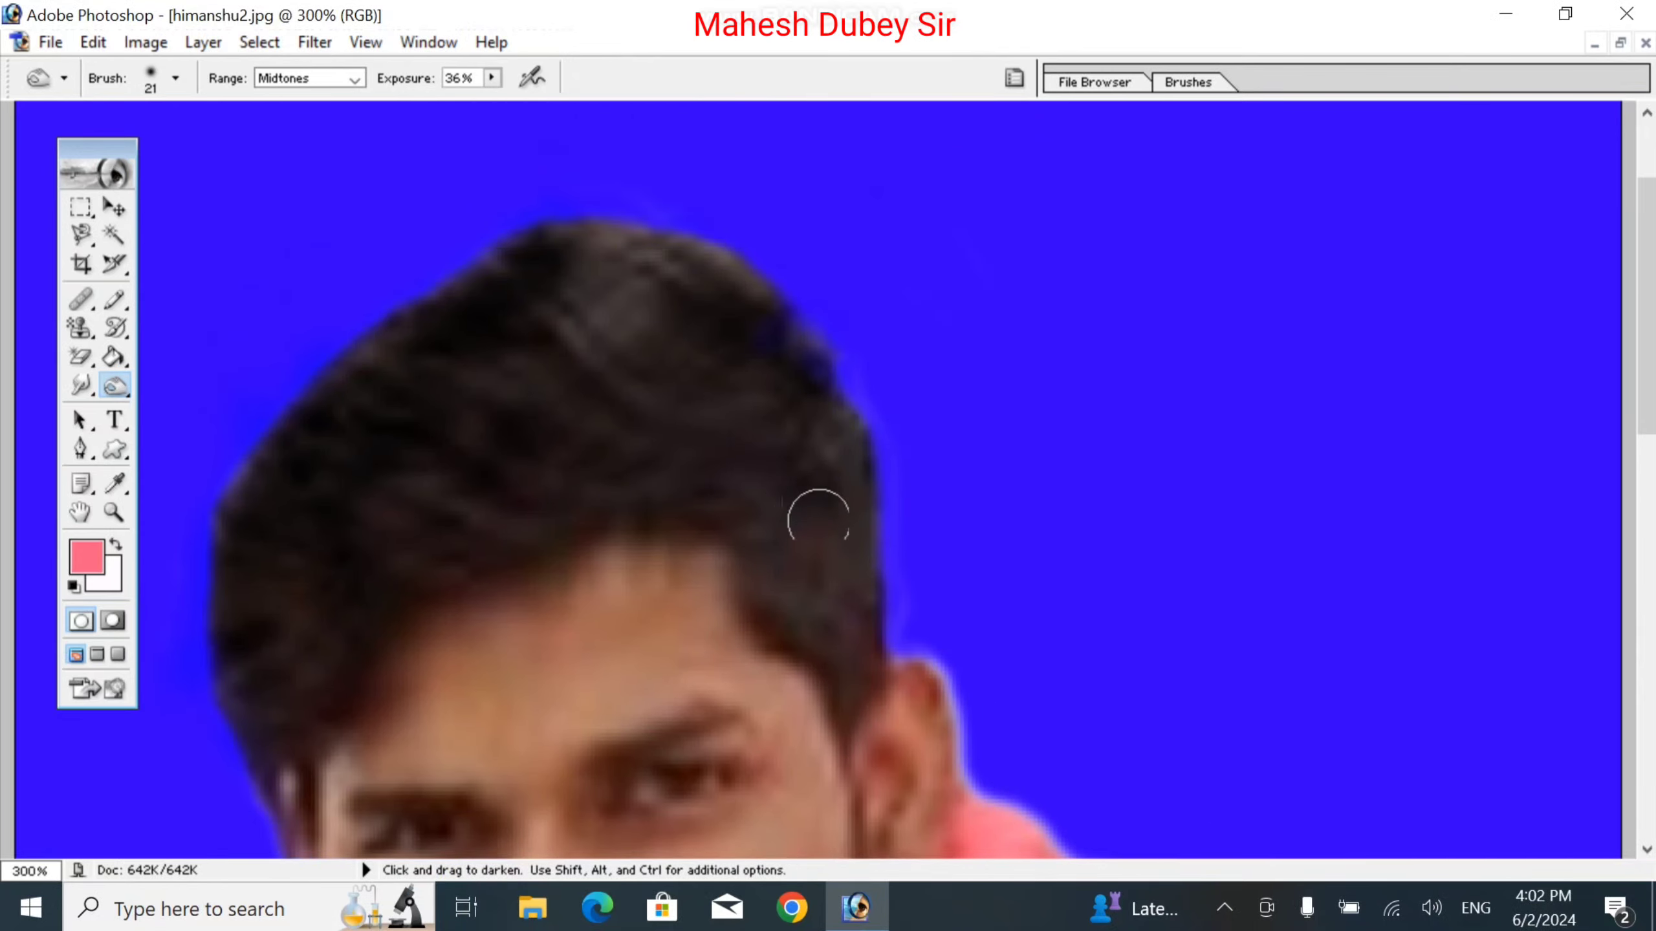
pyautogui.moveTo(818, 519)
pyautogui.mouseDown()
pyautogui.moveTo(835, 547)
pyautogui.moveTo(860, 521)
pyautogui.moveTo(841, 428)
pyautogui.moveTo(802, 484)
pyautogui.moveTo(761, 481)
pyautogui.moveTo(836, 642)
pyautogui.mouseUp()
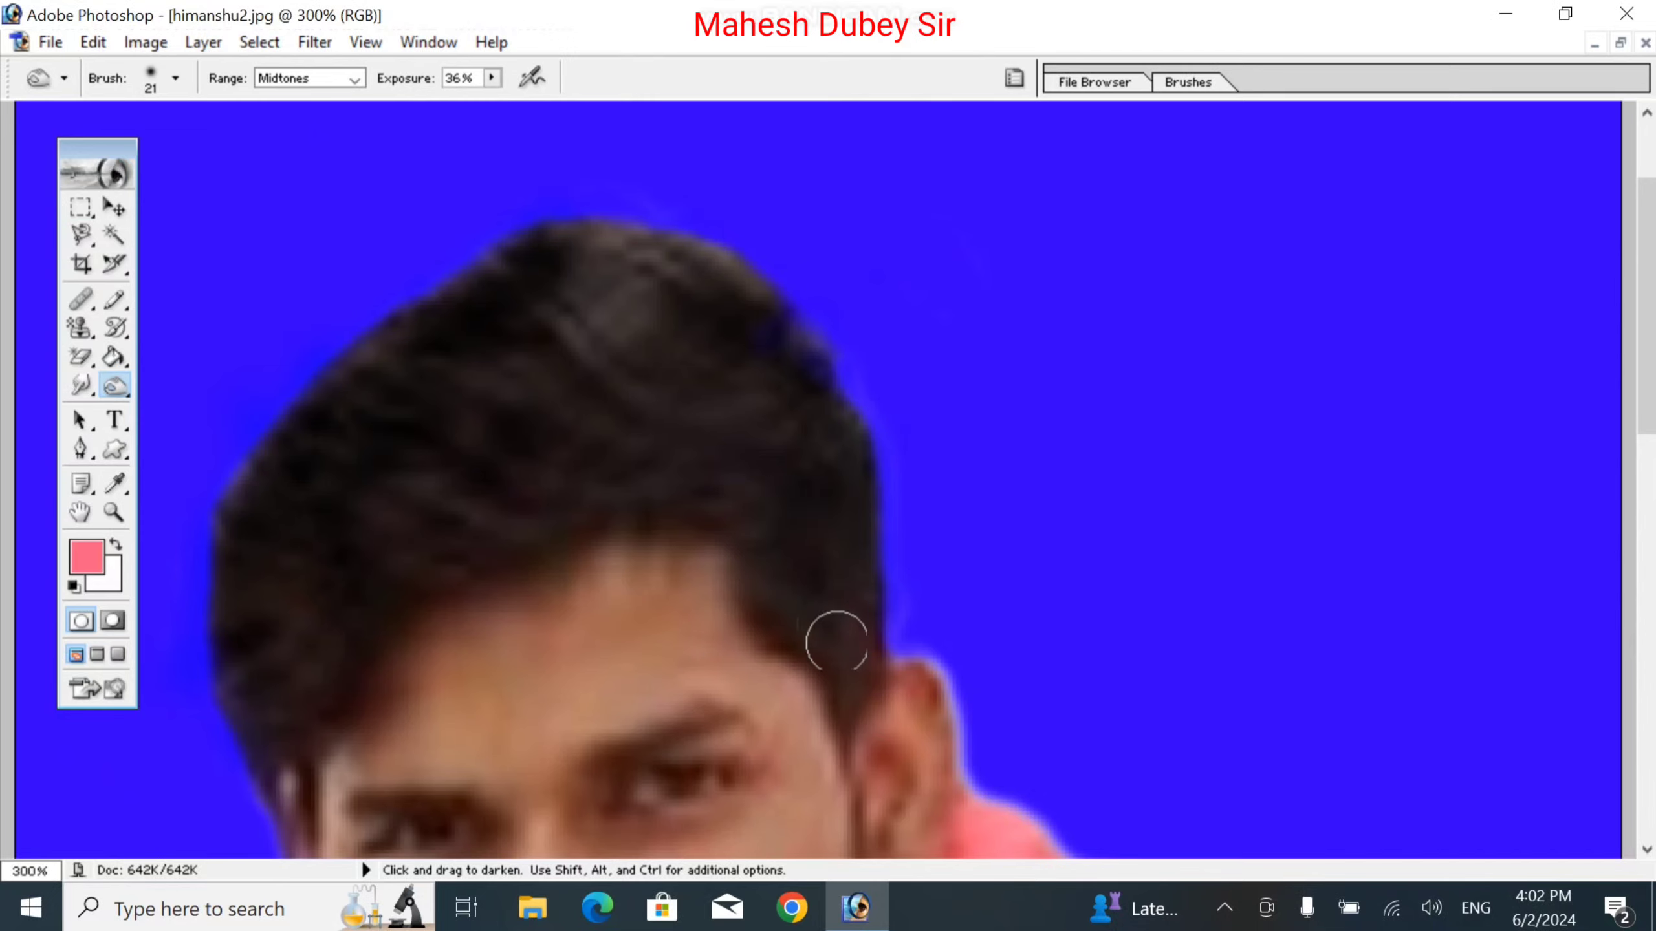
pyautogui.hotkey('ctrl', '-')
pyautogui.hotkey('ctrl', '-')
pyautogui.hotkey('ctrl', '-')
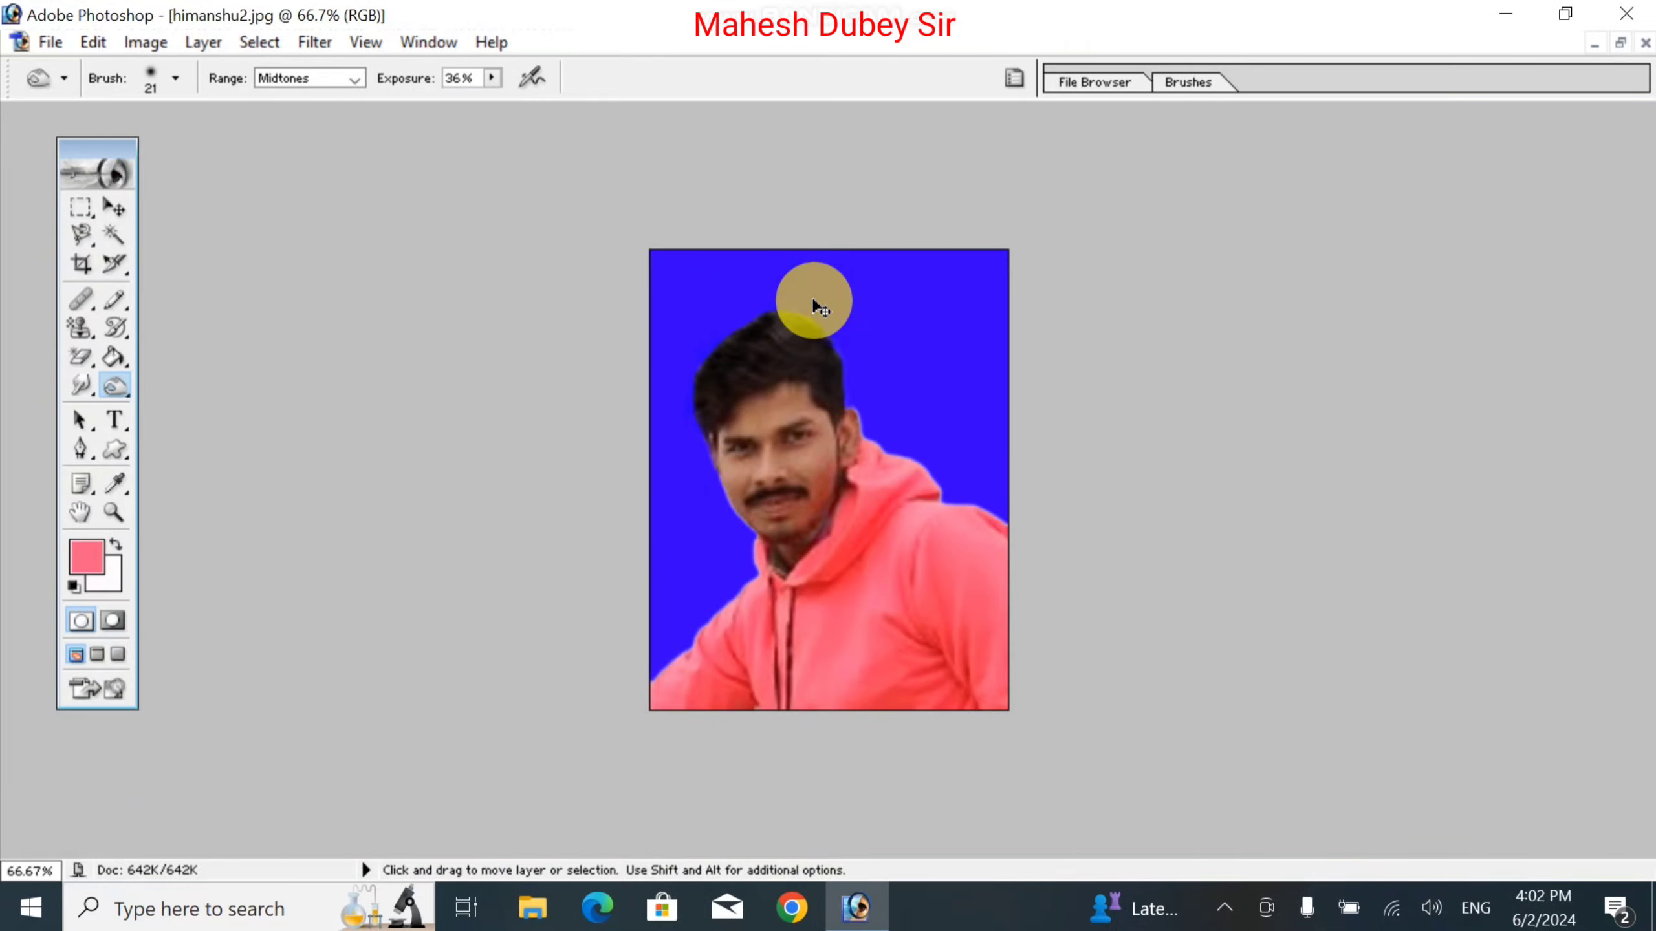
# Desaturate the face and the hoodie's shoulder and sleeve with the Sponge tool, using a 65 px brush at 50% flow
pyautogui.hotkey('ctrl', '+')
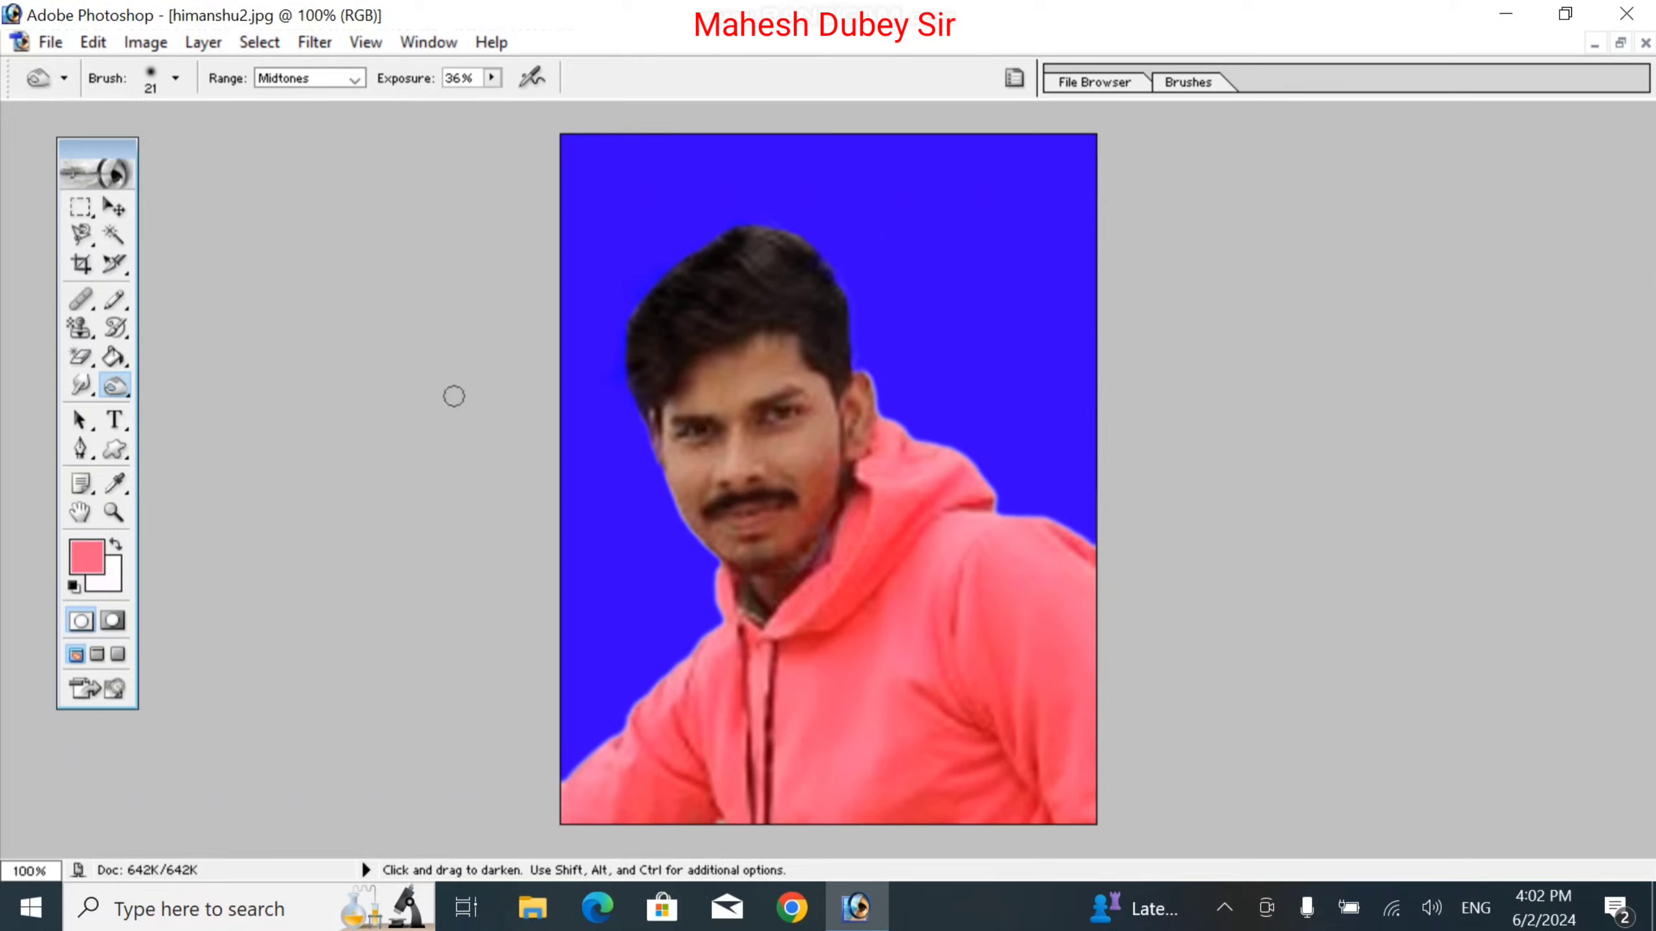
pyautogui.click(127, 377)
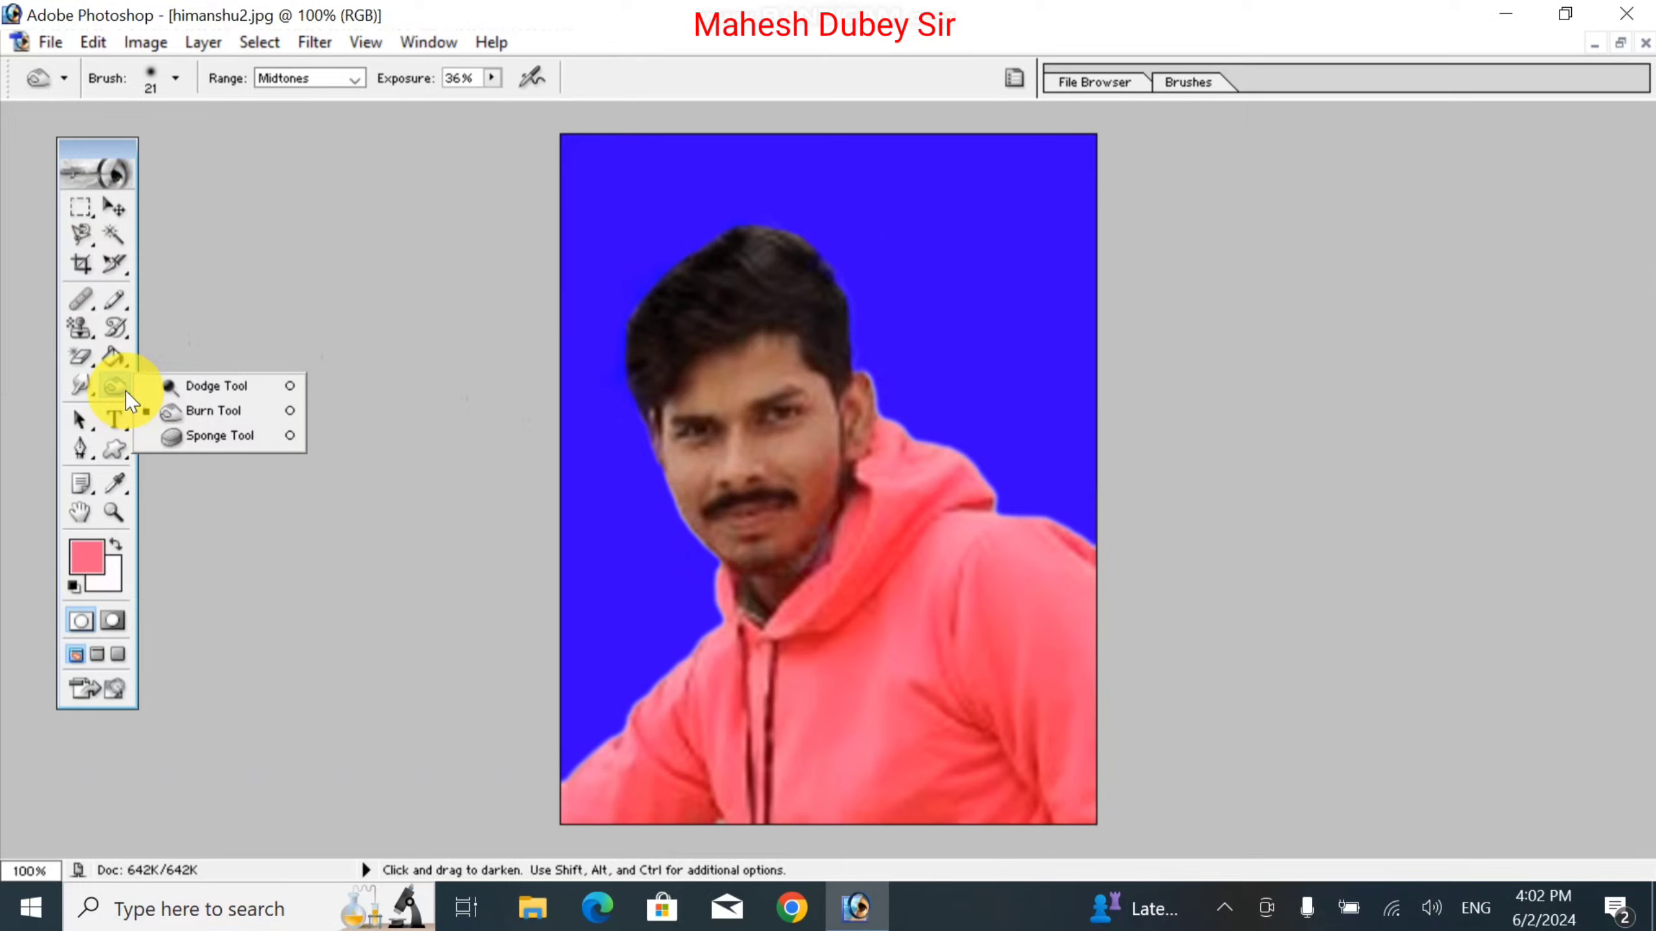
pyautogui.click(257, 436)
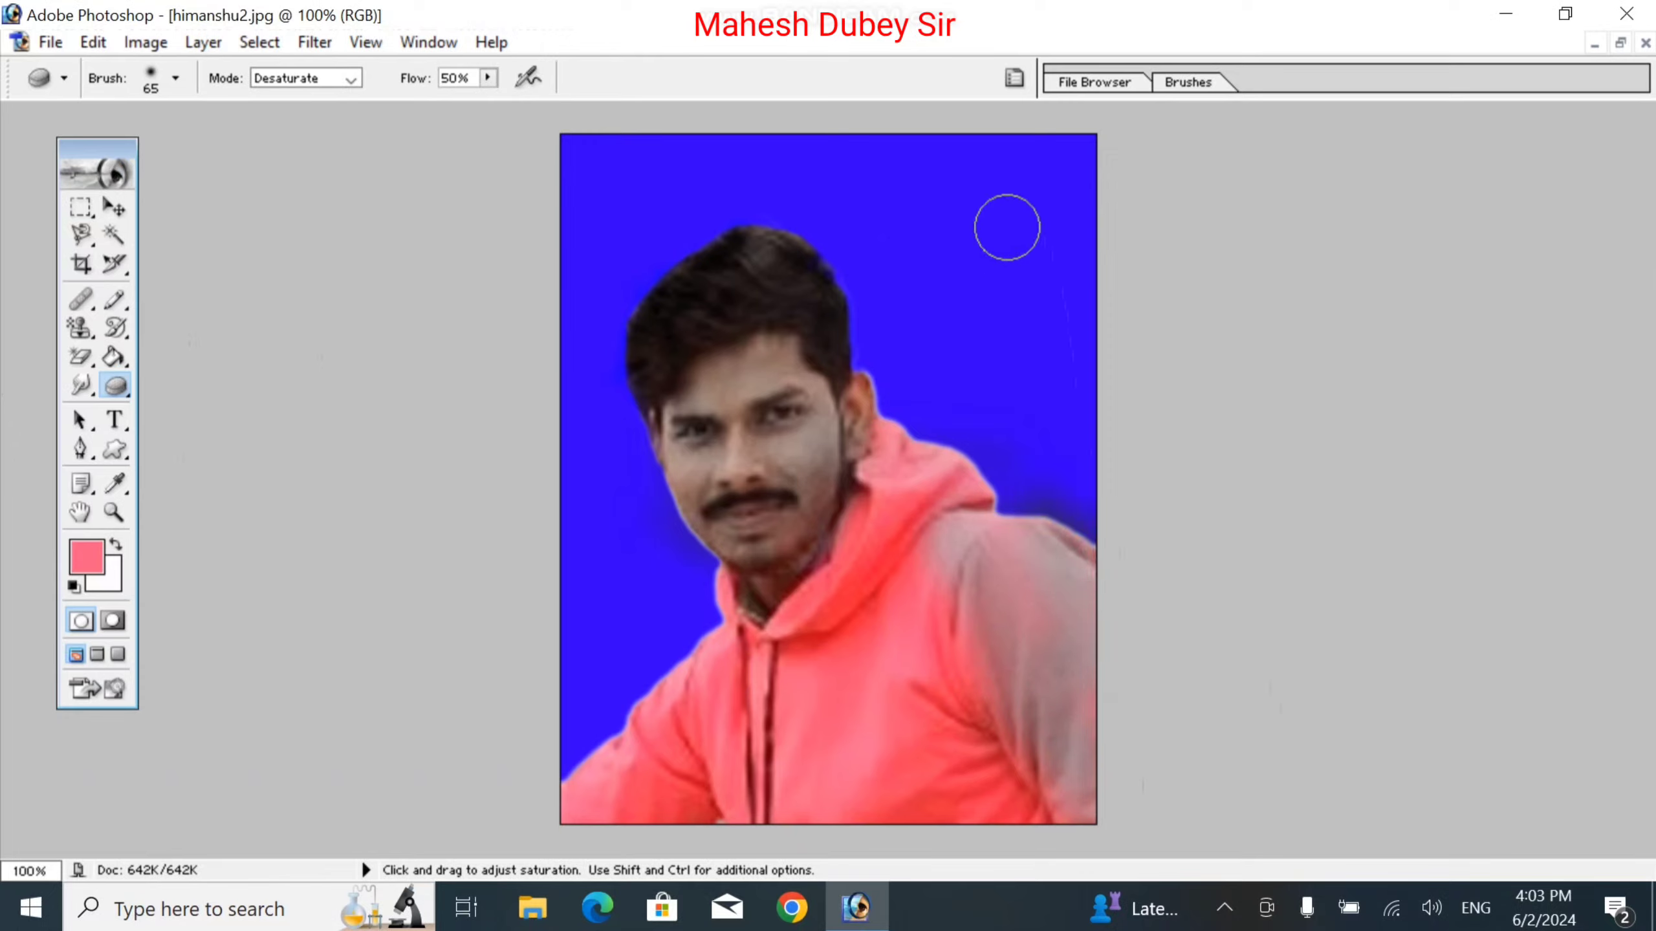
# Try desaturating the blue background above the shoulder with the Sponge tool, and undo the stroke
pyautogui.moveTo(1007, 227)
pyautogui.mouseDown()
pyautogui.moveTo(990, 339)
pyautogui.moveTo(1044, 210)
pyautogui.moveTo(1012, 283)
pyautogui.mouseUp()
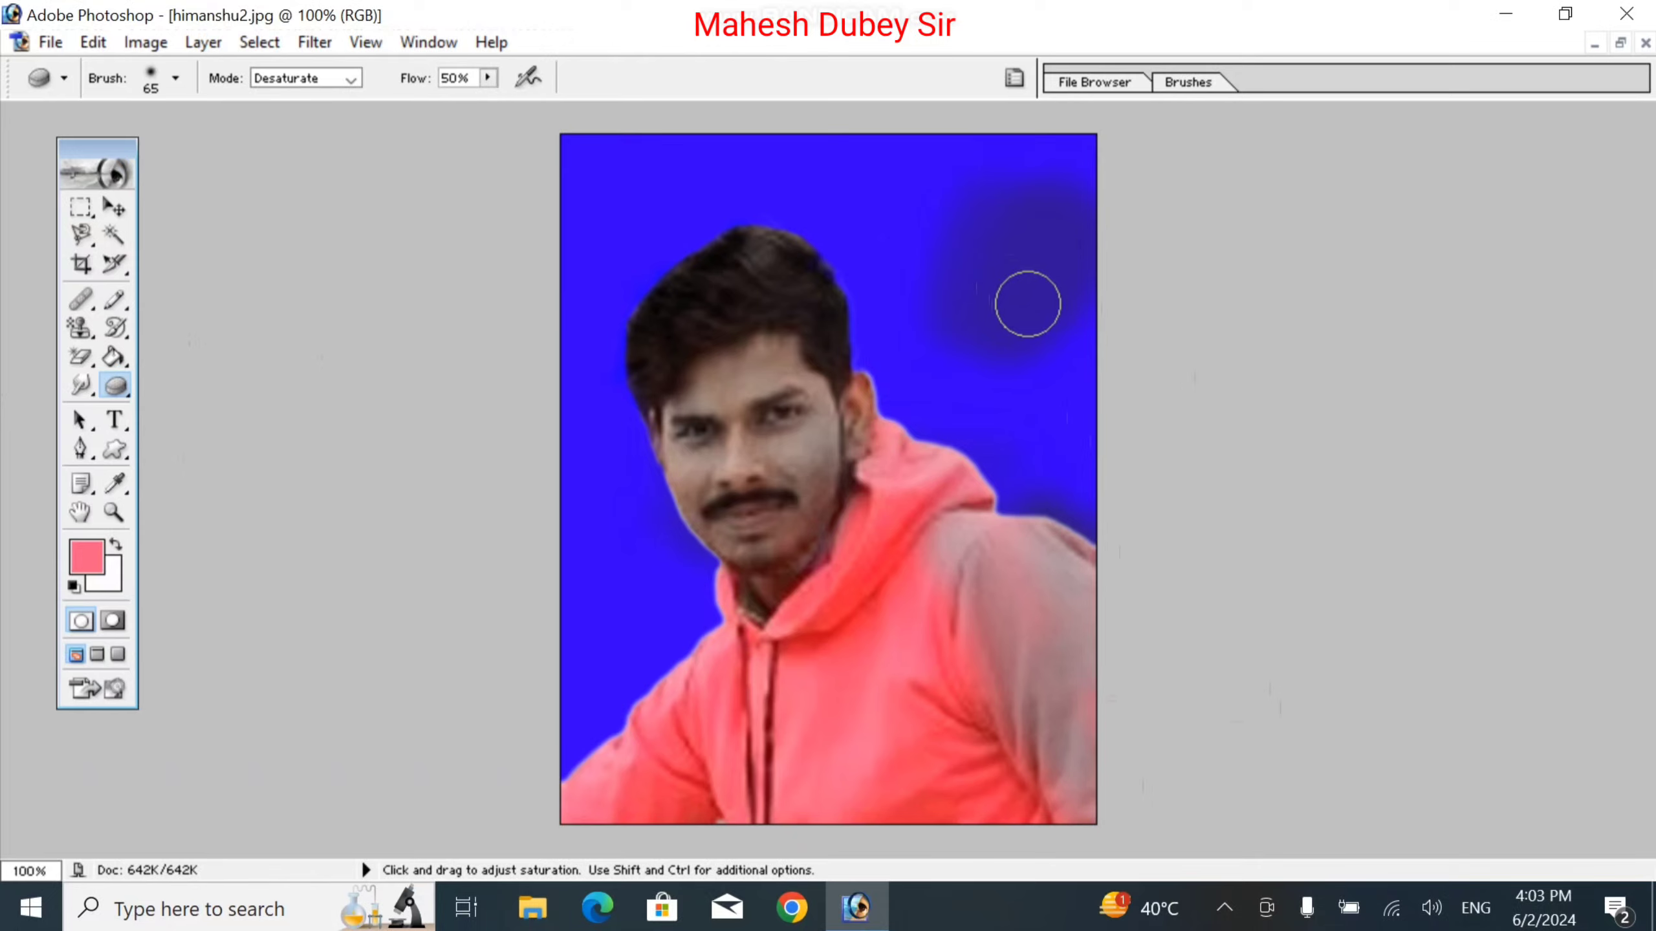
pyautogui.hotkey('ctrl', 'z')
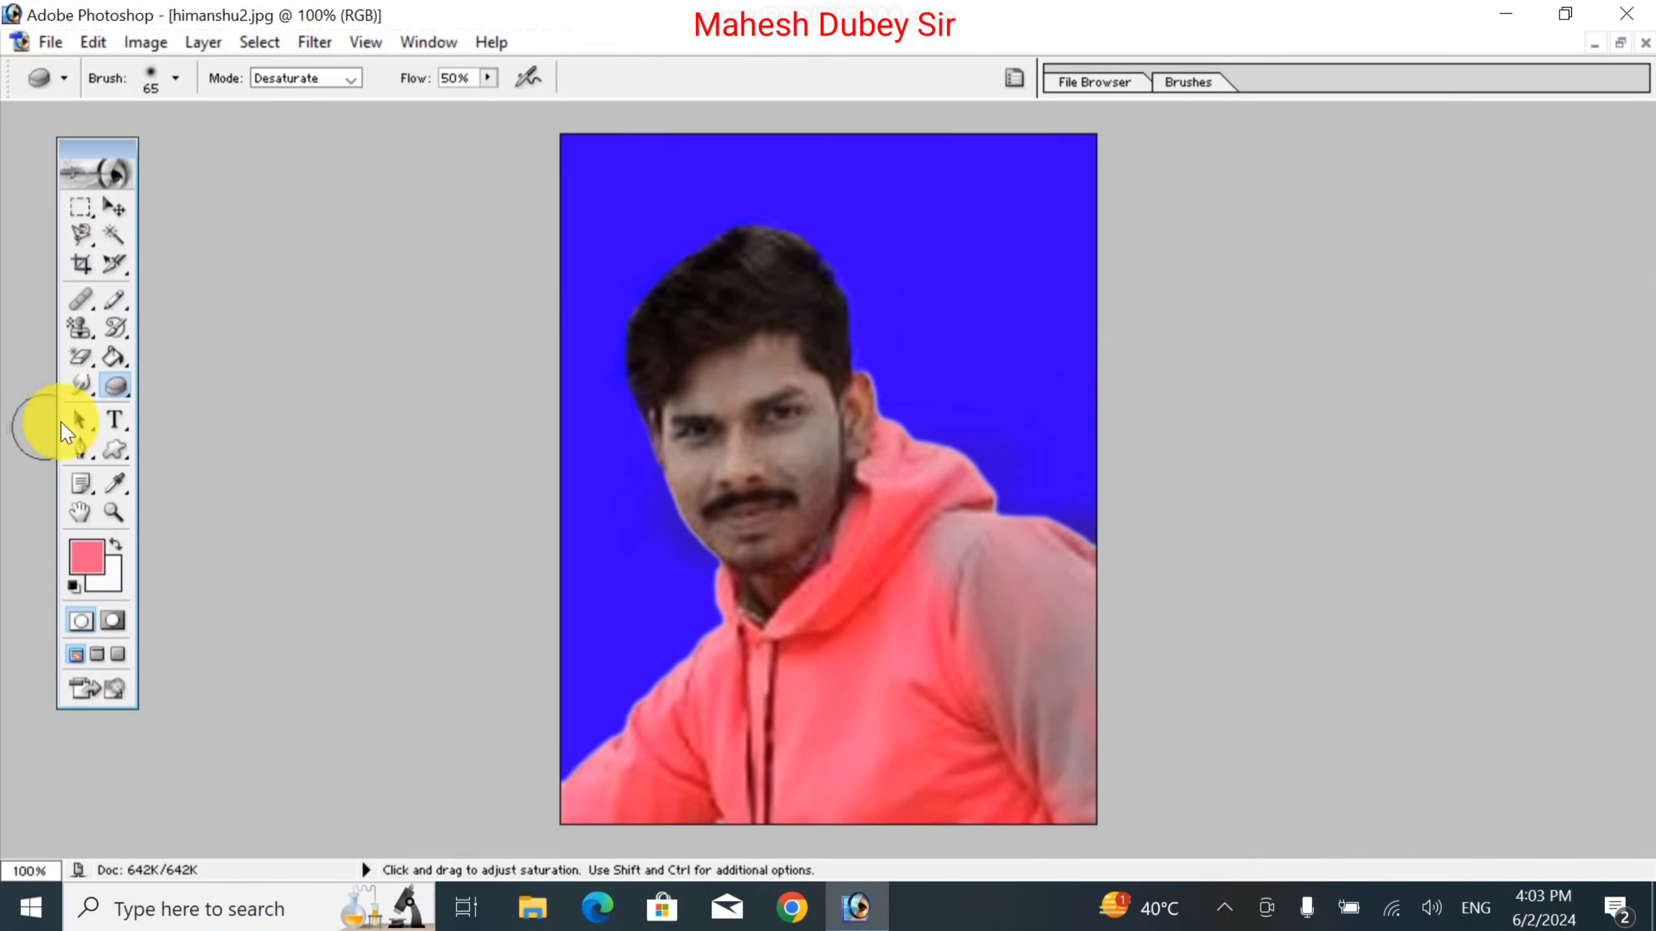
pyautogui.moveTo(88, 428); pyautogui.dragTo(192, 431)
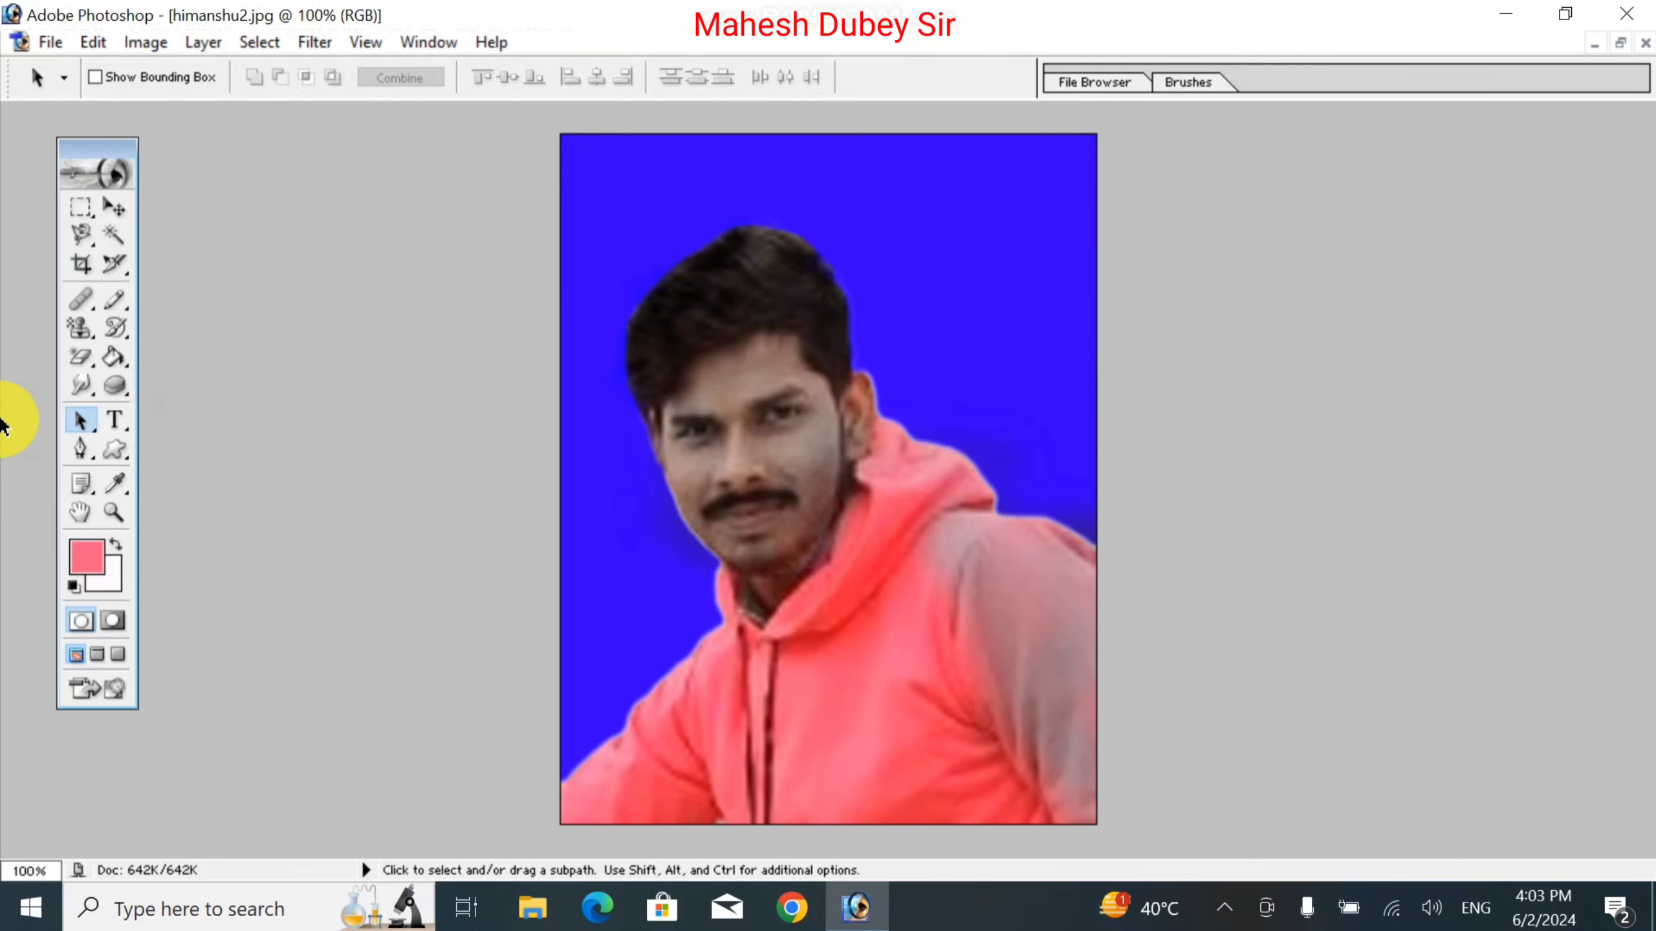
# Select the head with a rectangular marquee, try moving the selected pixels toward the photo's right edge, and undo the move
pyautogui.click(80, 207)
pyautogui.moveTo(607, 246); pyautogui.dragTo(904, 560)
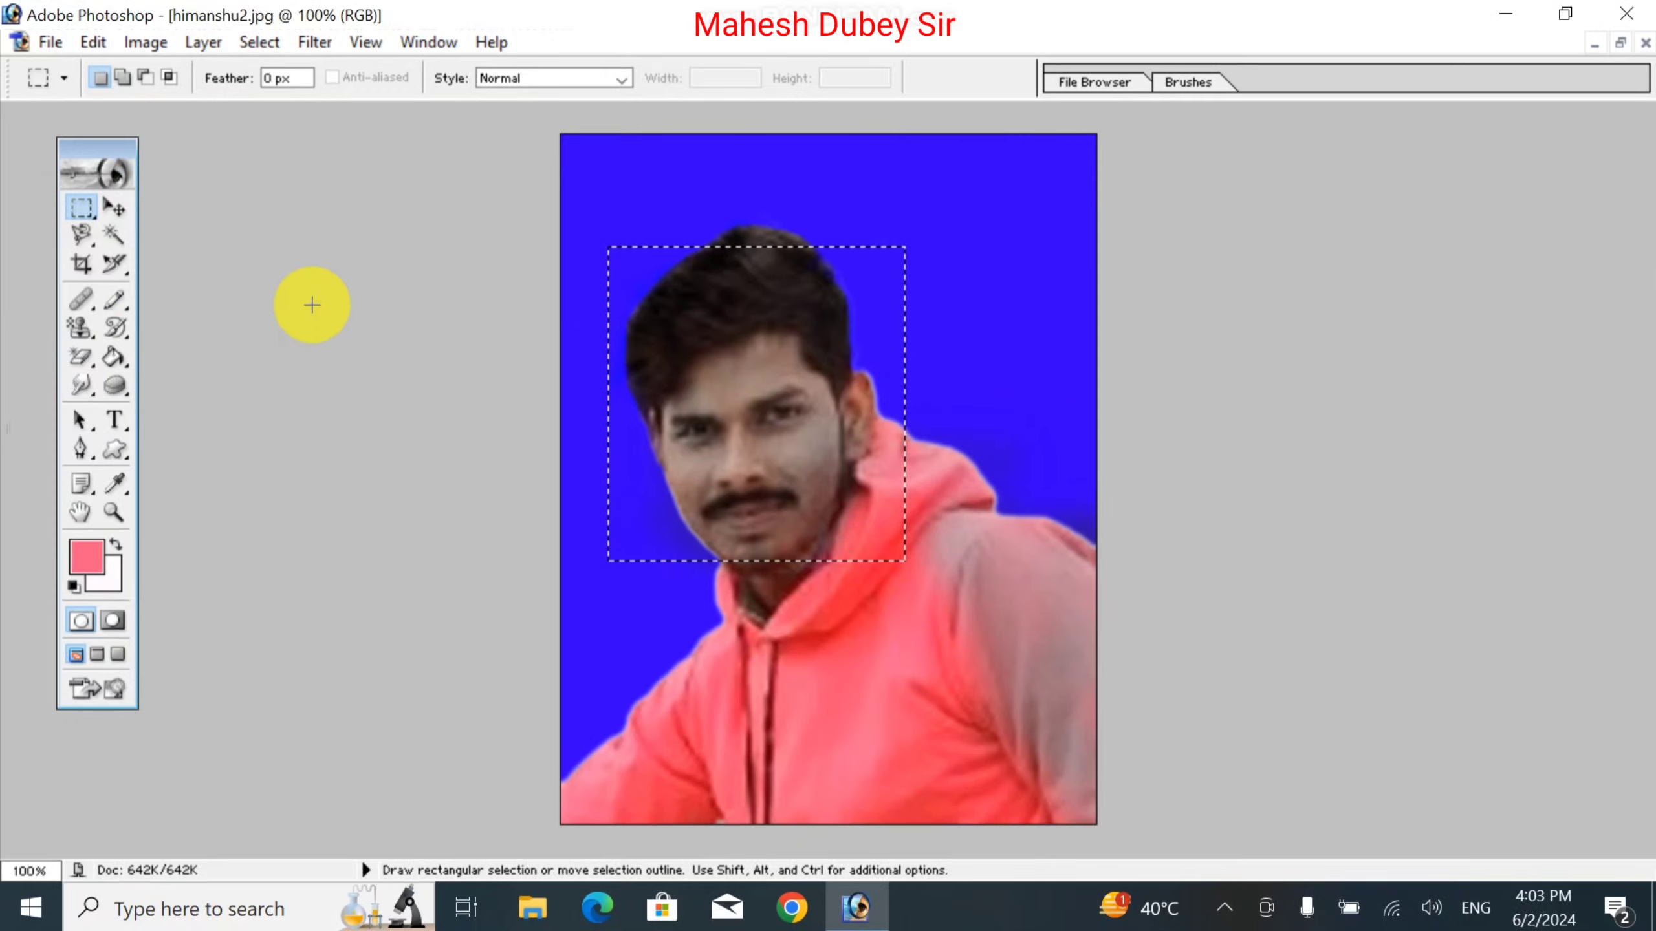
pyautogui.click(112, 206)
pyautogui.moveTo(728, 337); pyautogui.dragTo(990, 322)
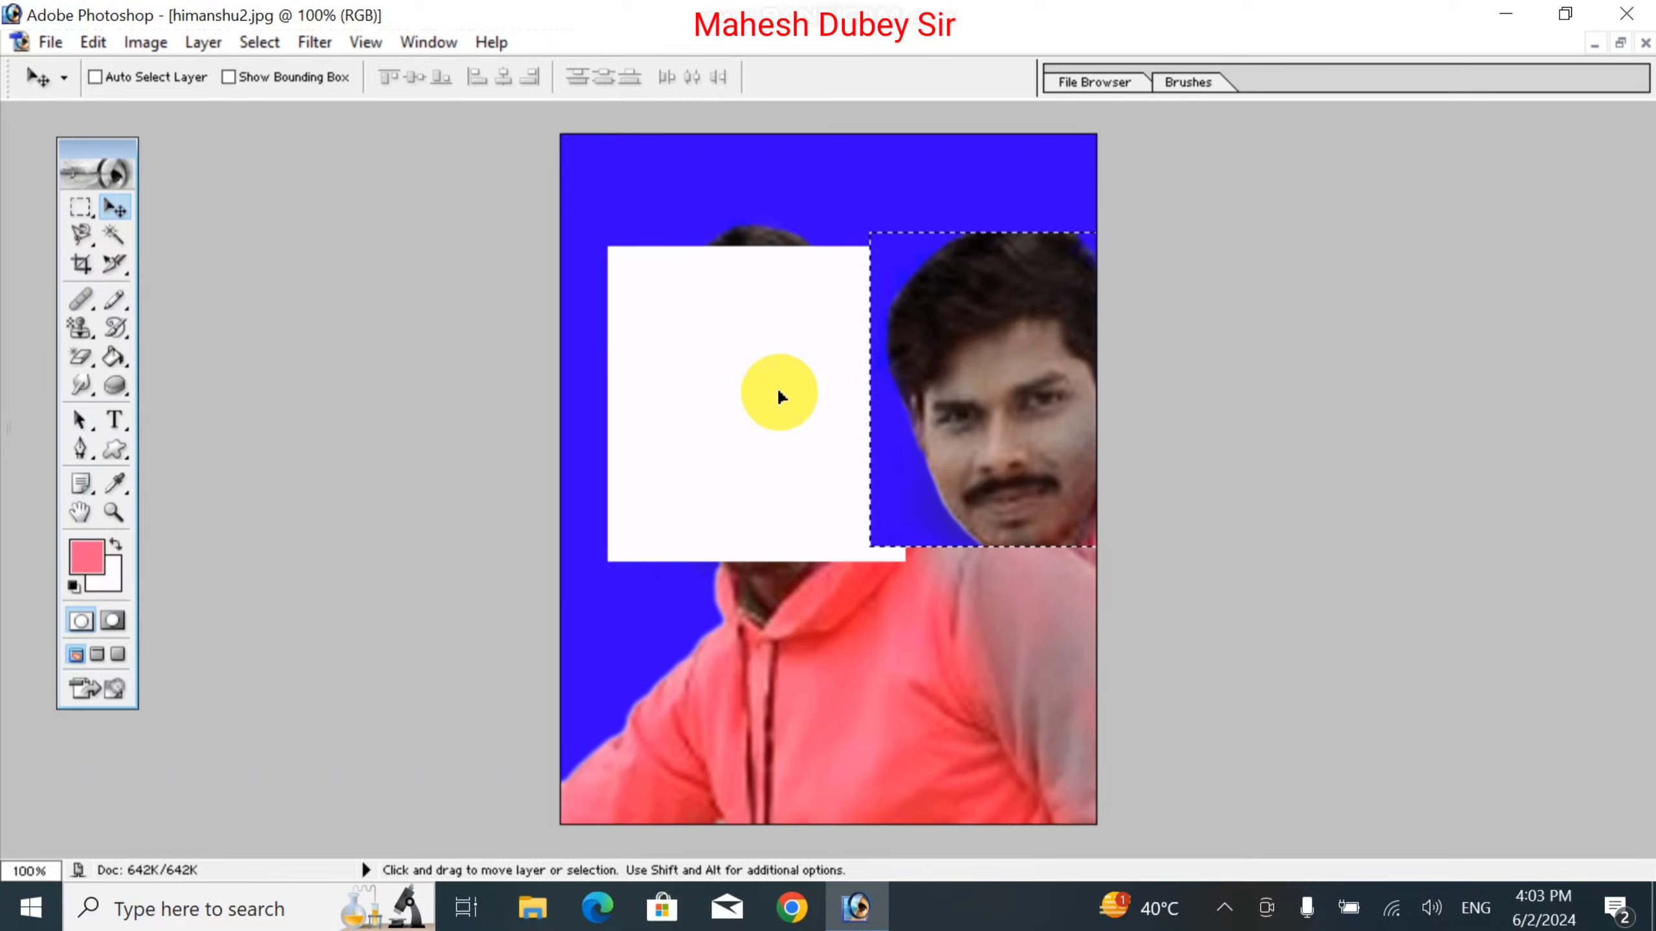
pyautogui.press('z')
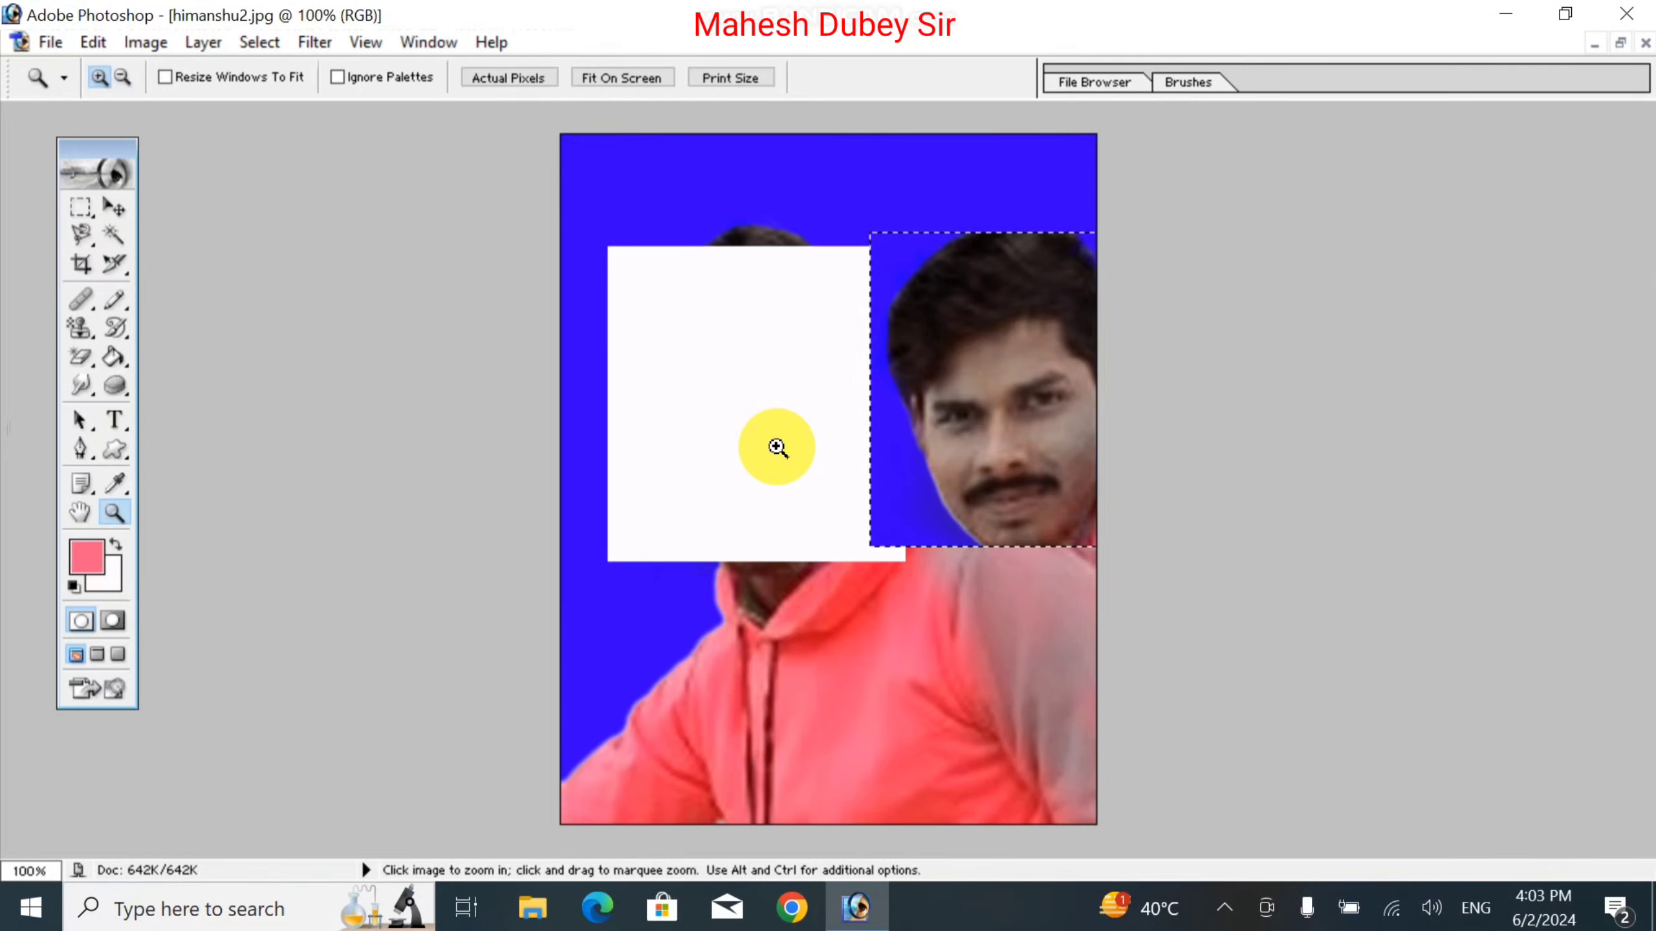
pyautogui.hotkey('ctrl', 'z')
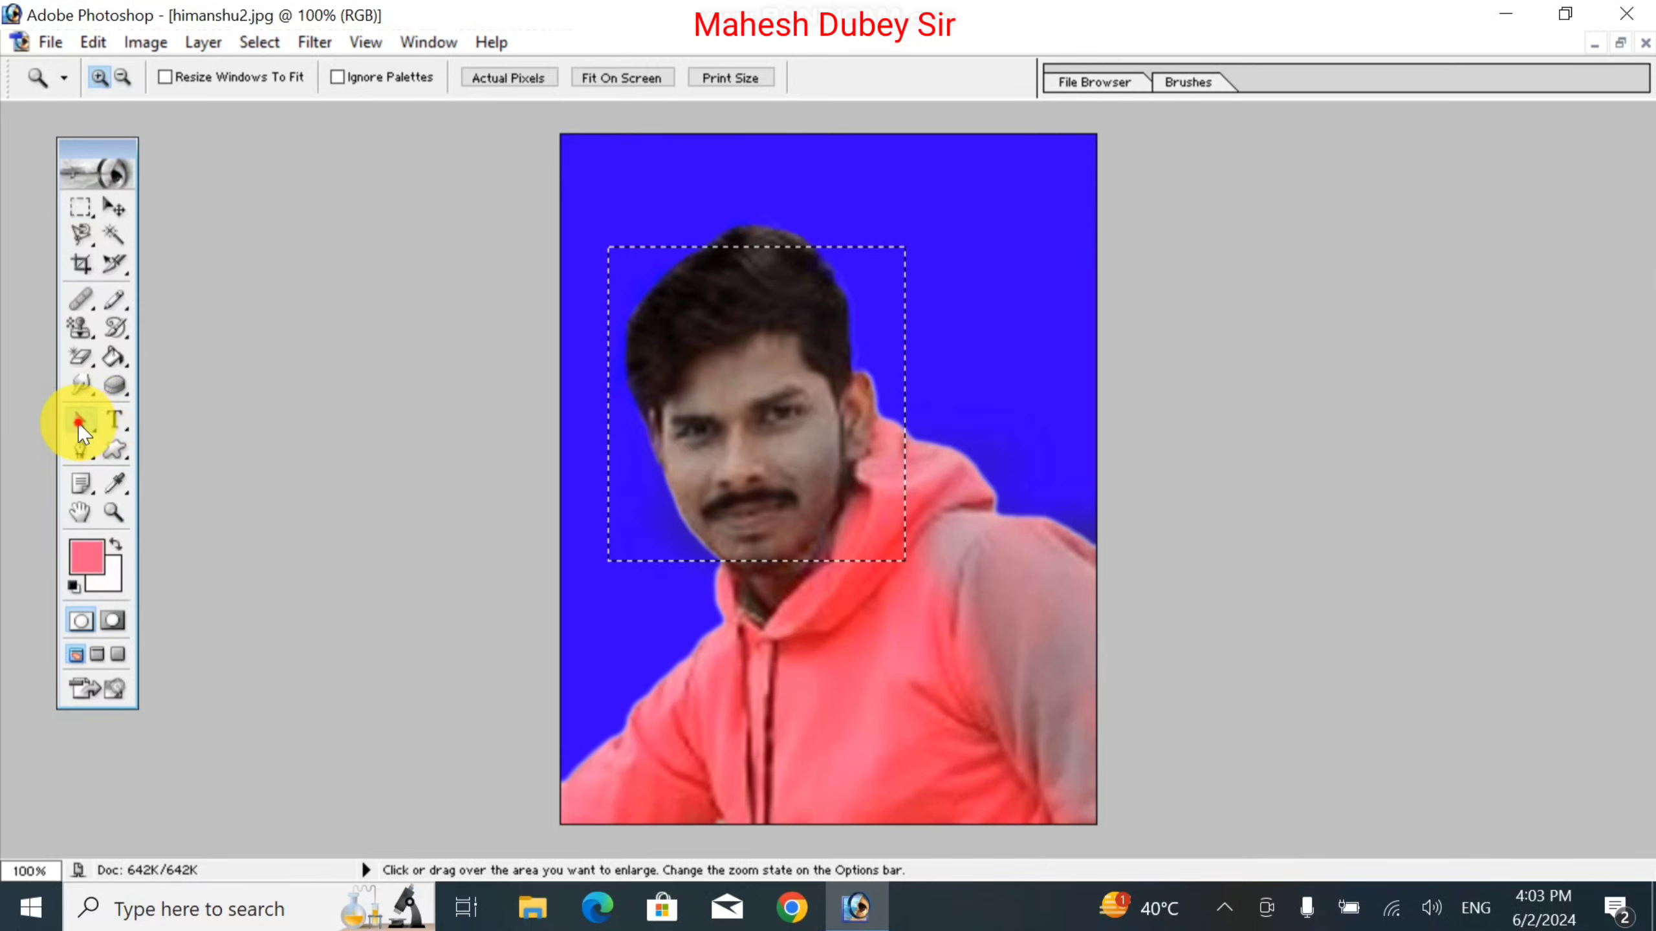
# Try dragging across the selected head area with the Path Selection tool
pyautogui.click(78, 421)
pyautogui.click(190, 421)
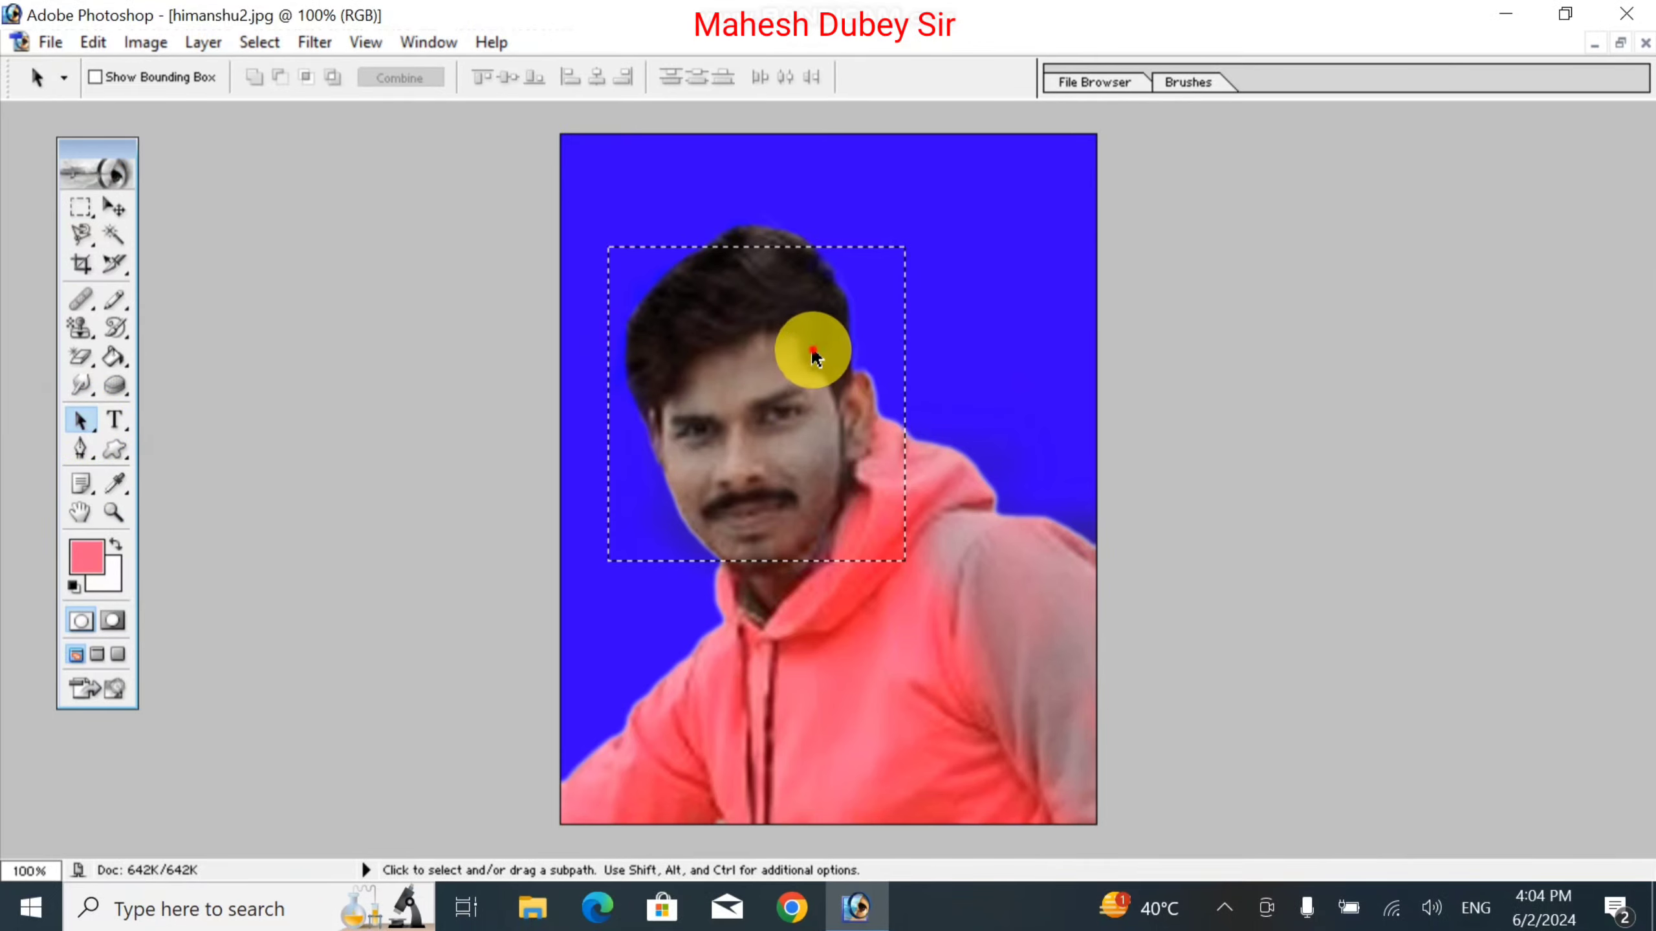
pyautogui.moveTo(881, 361); pyautogui.dragTo(1002, 428)
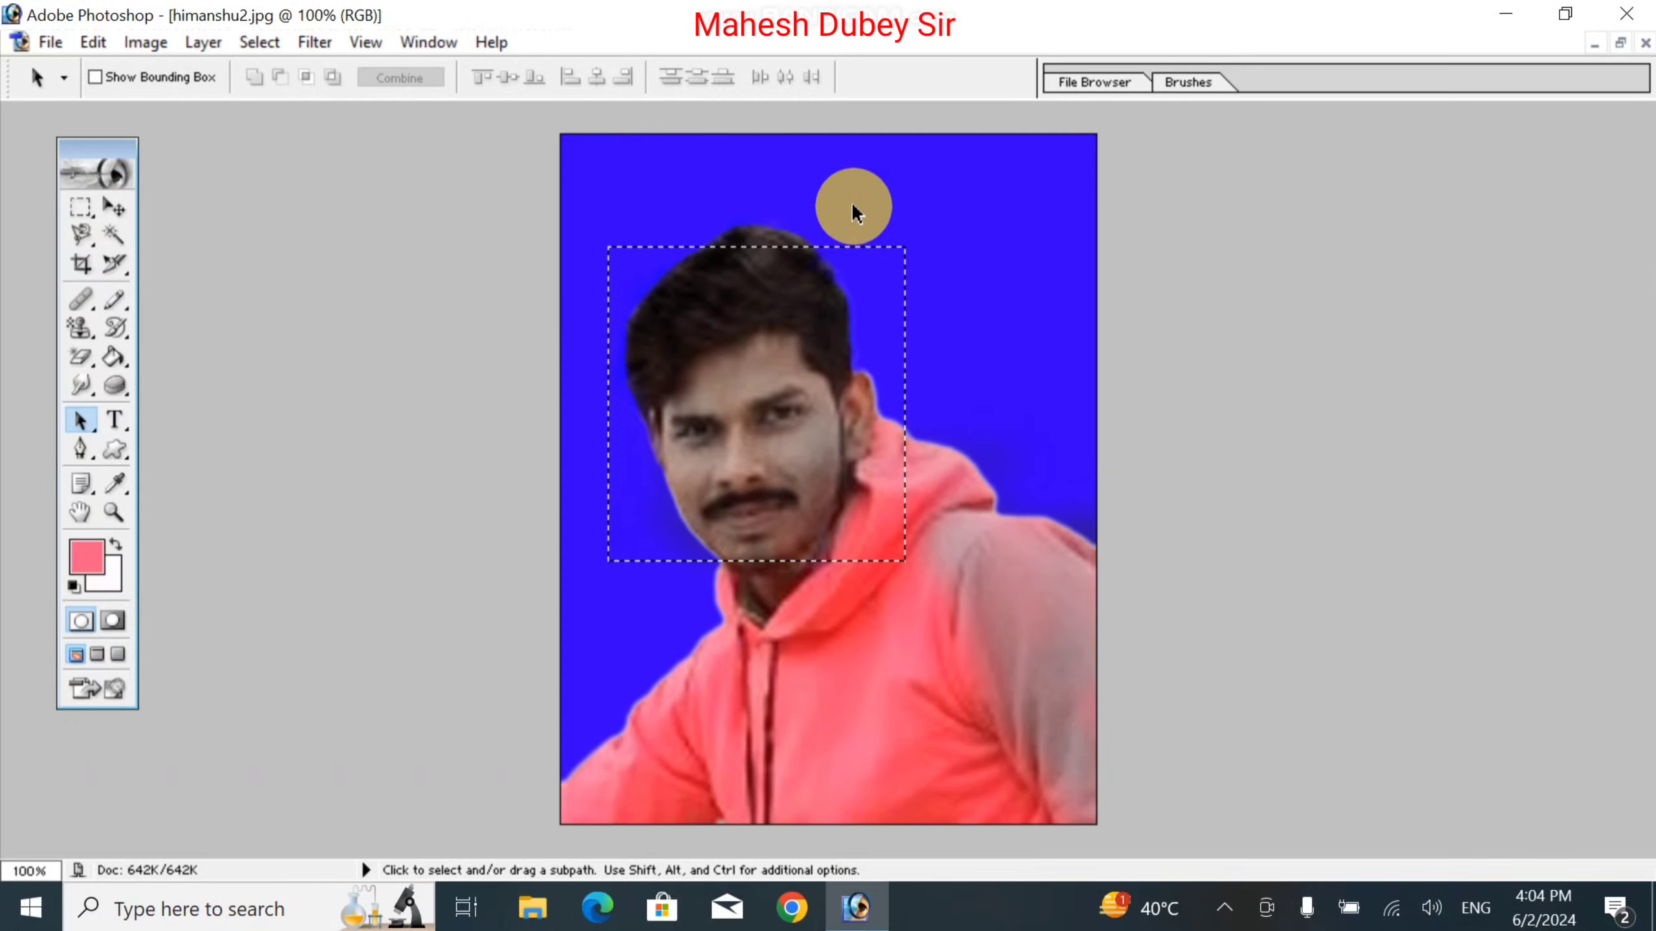
# Try drawing a pink filled shape over the lower face with the Pen tool, and undo all its points
pyautogui.click(77, 451)
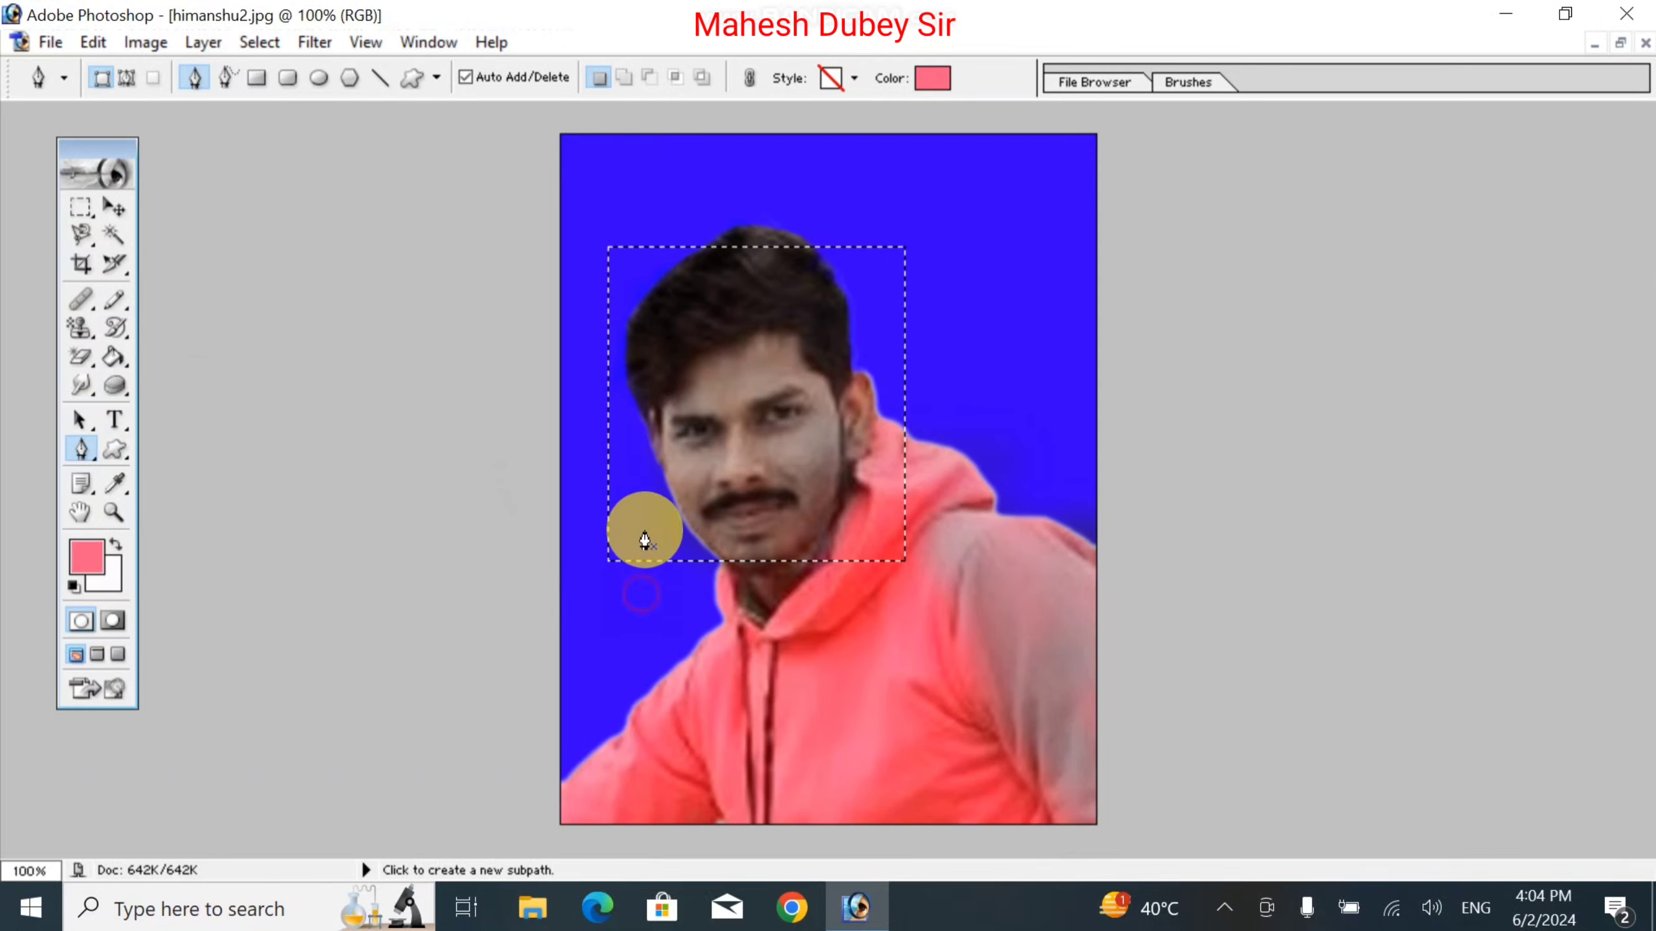
pyautogui.click(860, 535)
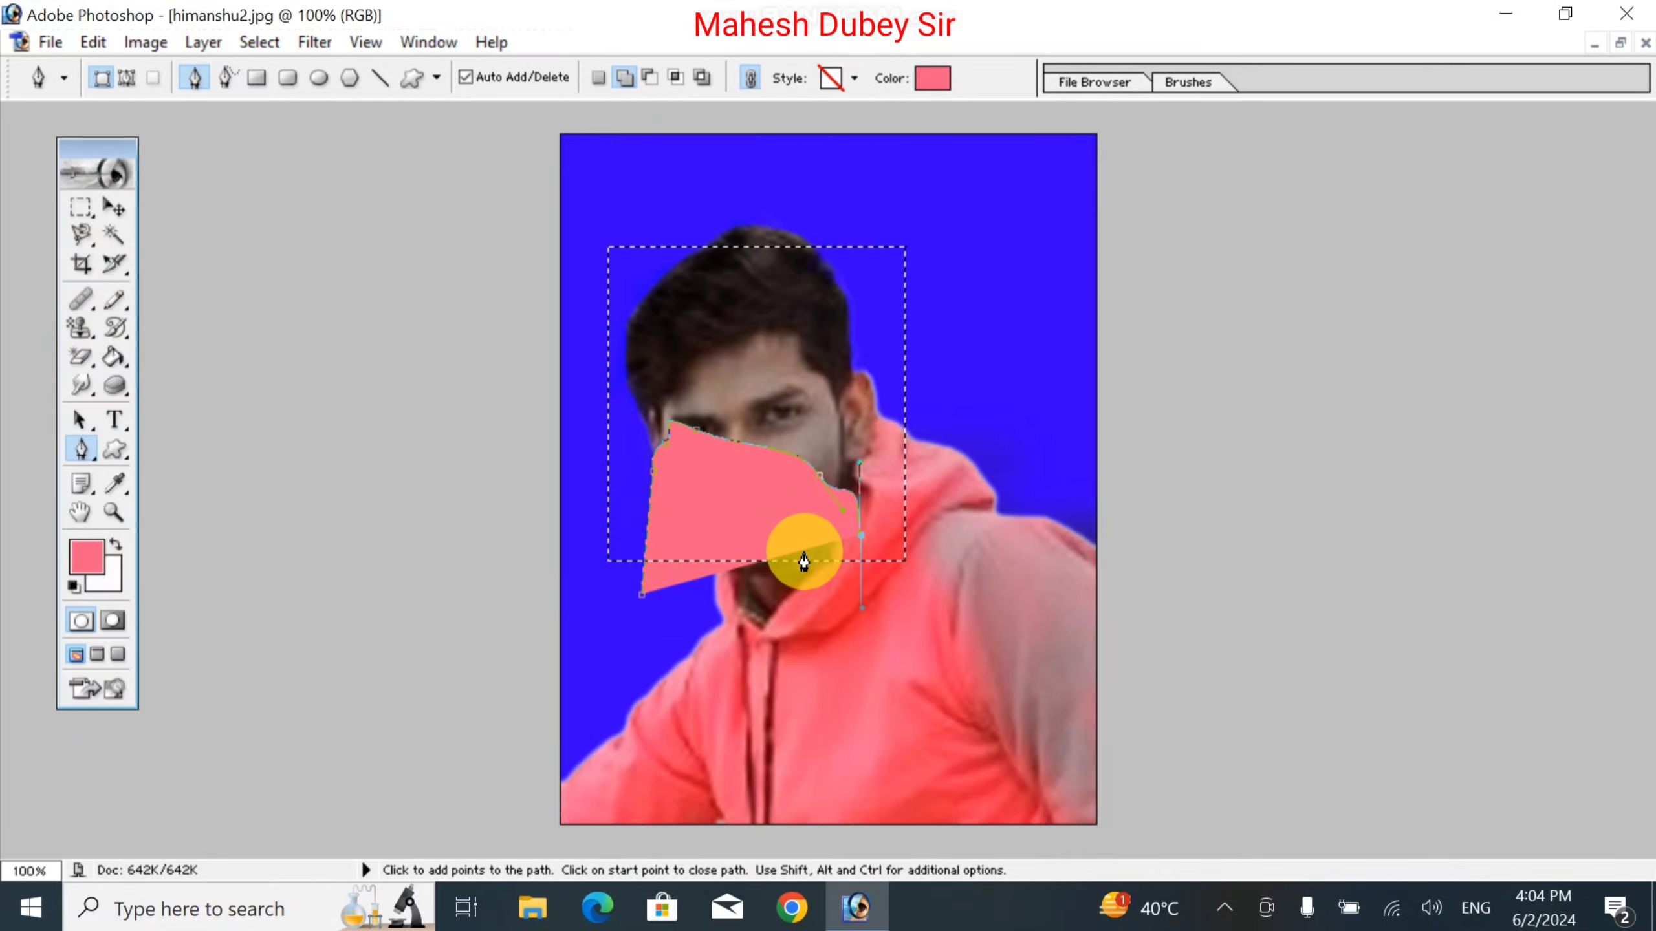
pyautogui.hotkey('ctrl', 'alt', 'z')
pyautogui.hotkey('ctrl', 'alt', 'z')
pyautogui.hotkey('ctrl', 'alt', 'z')
pyautogui.hotkey('ctrl', 'alt', 'z')
pyautogui.hotkey('ctrl', 'alt', 'z')
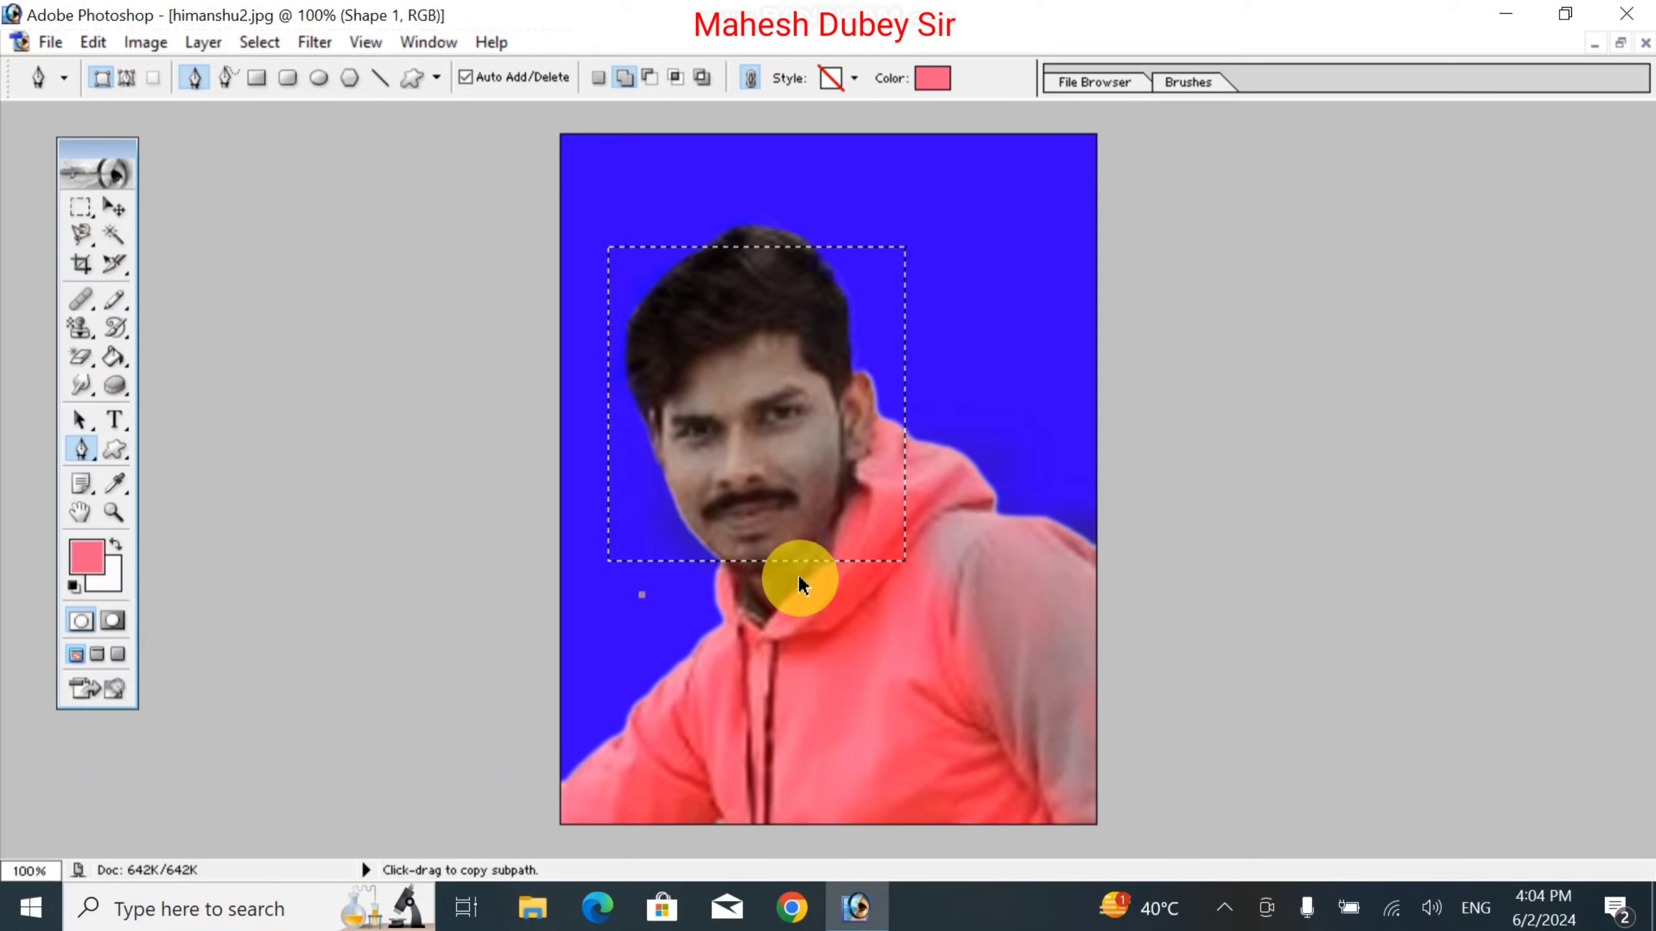
pyautogui.hotkey('ctrl', 'alt', 'z')
pyautogui.click(79, 421)
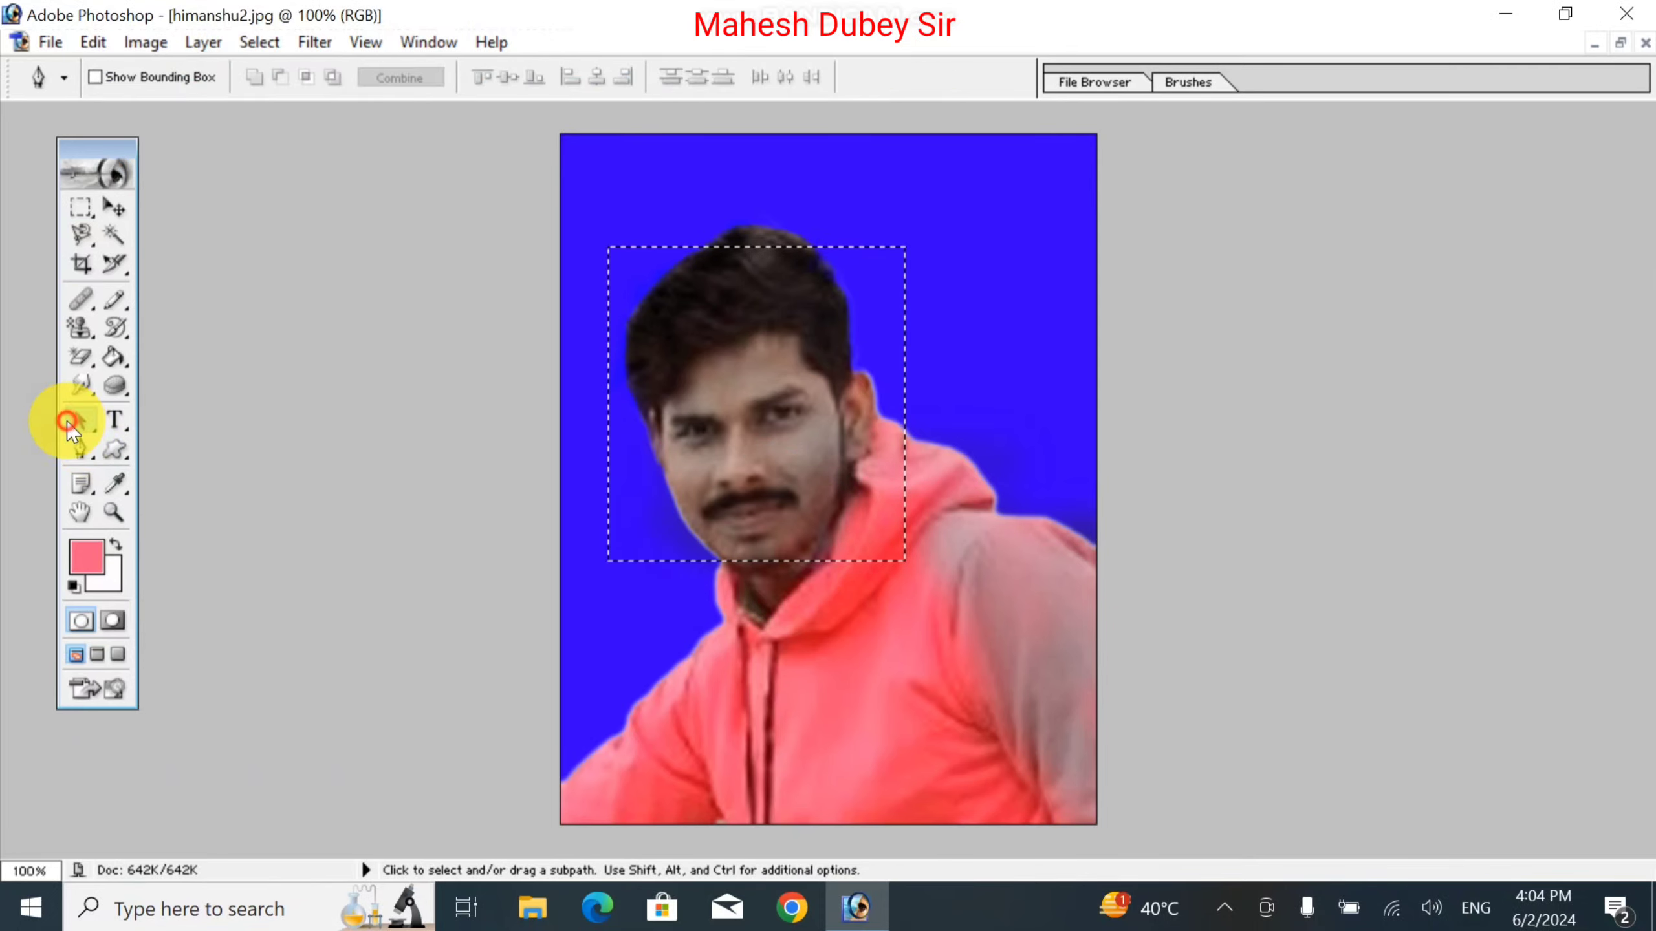
# Draw a closed pink shape with the Pen tool on the blue background beside the hoodie's lower sleeve
pyautogui.click(81, 447)
pyautogui.click(598, 603)
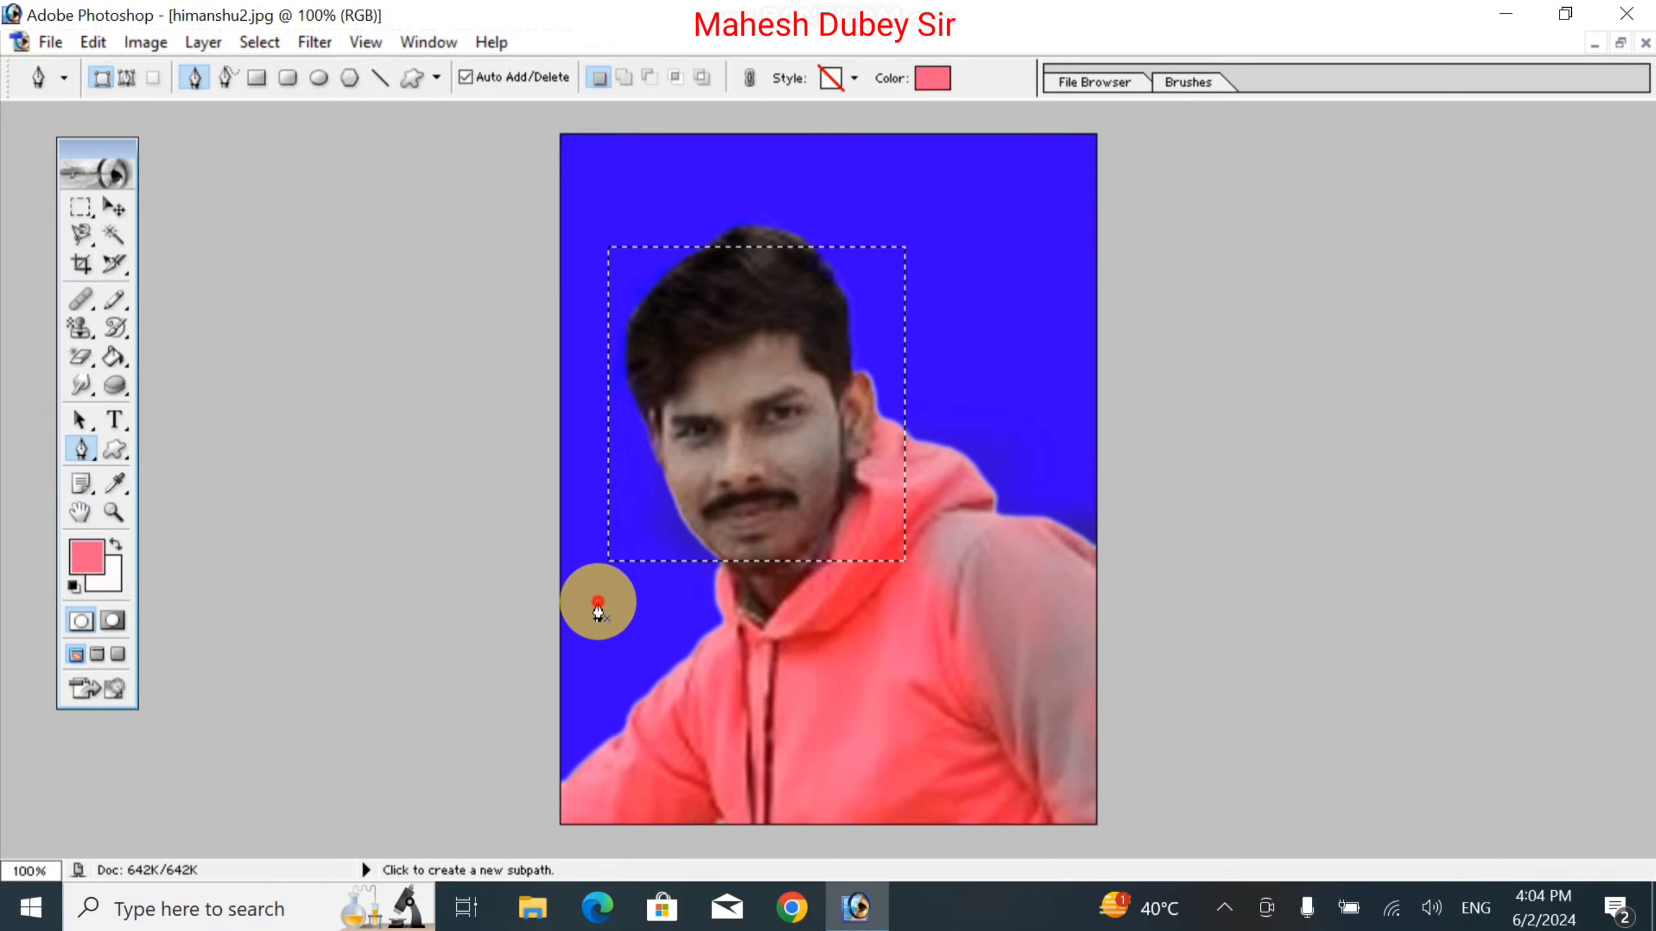
pyautogui.click(640, 608)
pyautogui.moveTo(662, 644); pyautogui.dragTo(582, 650)
pyautogui.click(637, 681)
pyautogui.click(597, 681)
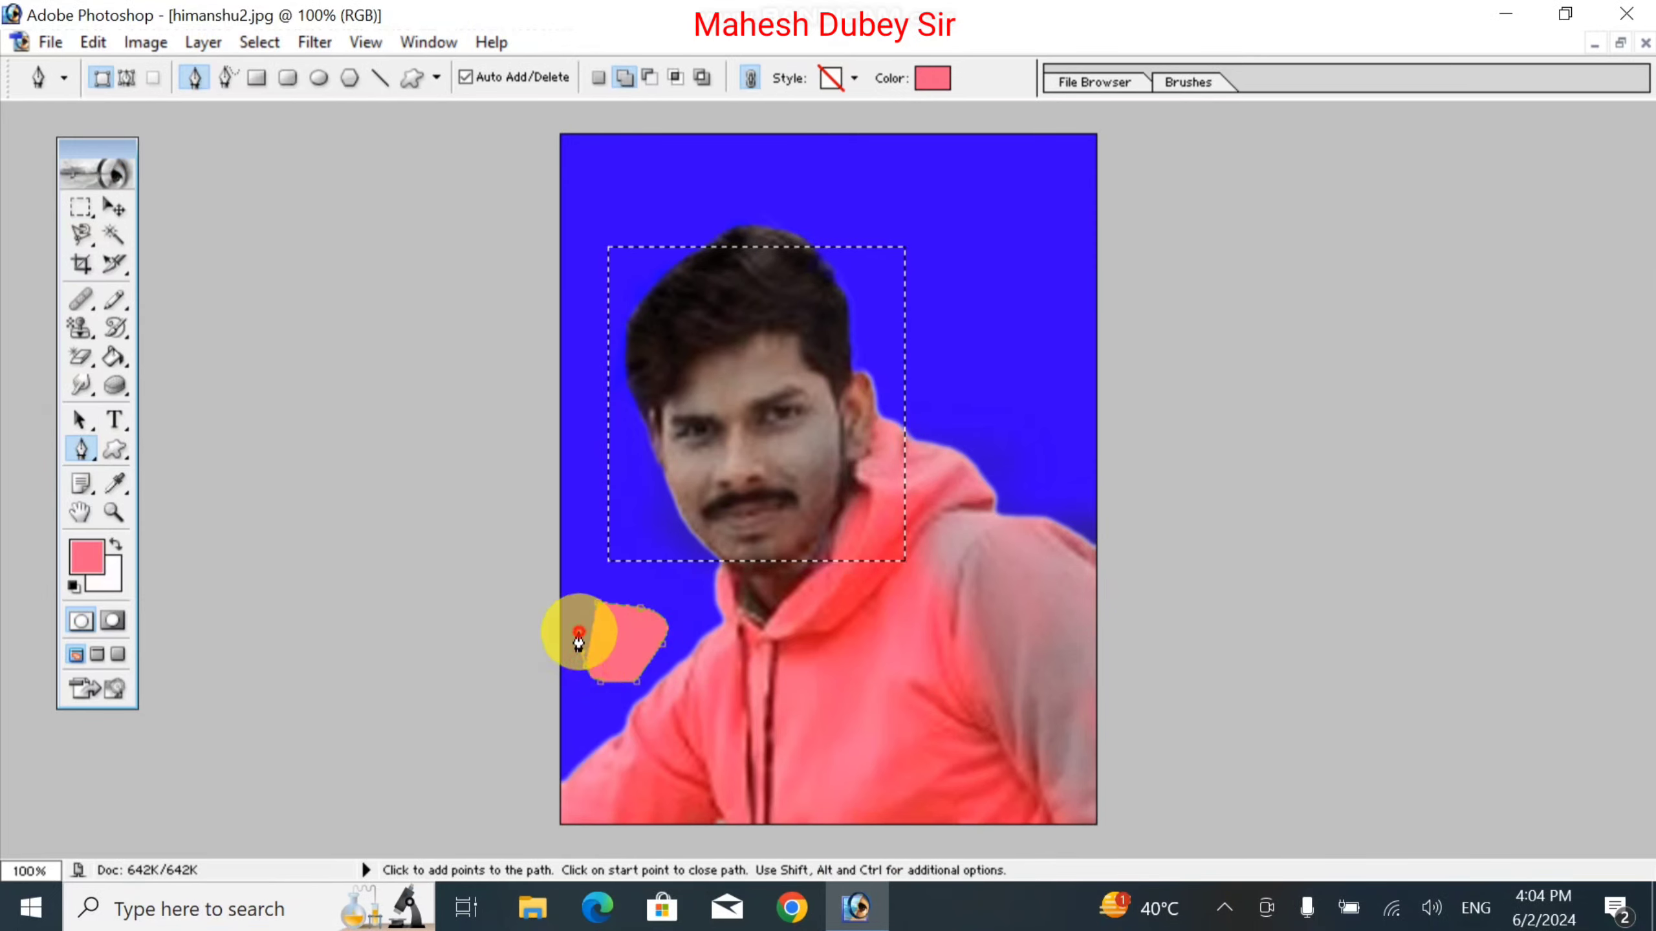
pyautogui.click(578, 632)
pyautogui.click(597, 603)
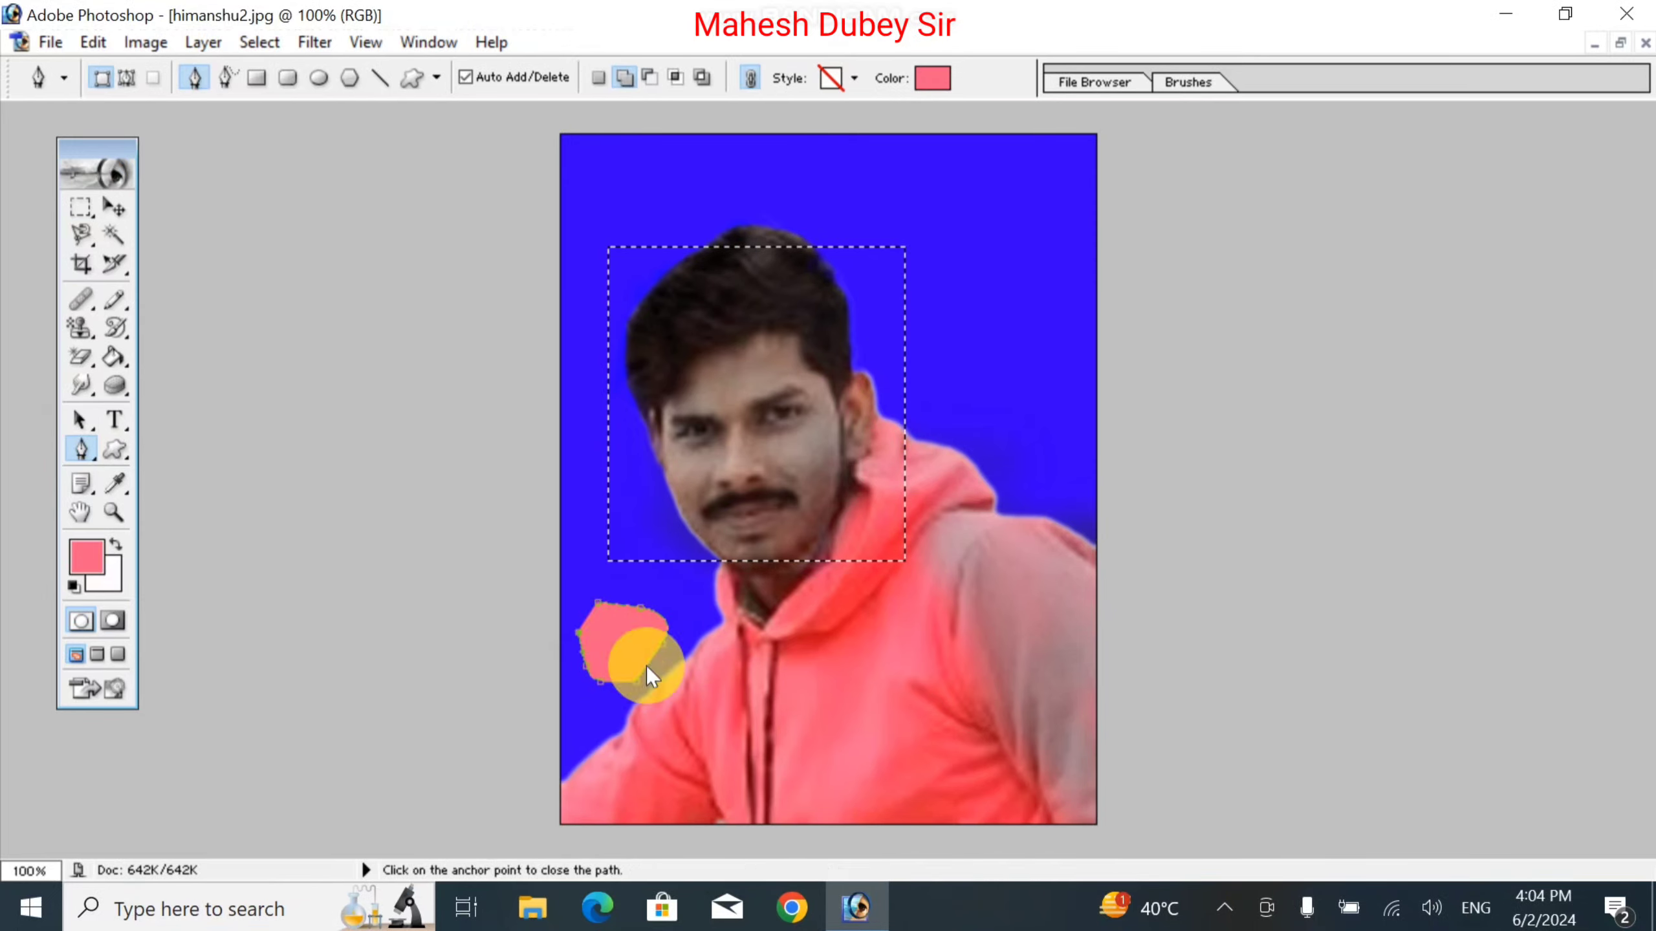
# Try making a selection from the pink shape's path, and undo it
pyautogui.rightClick(647, 666)
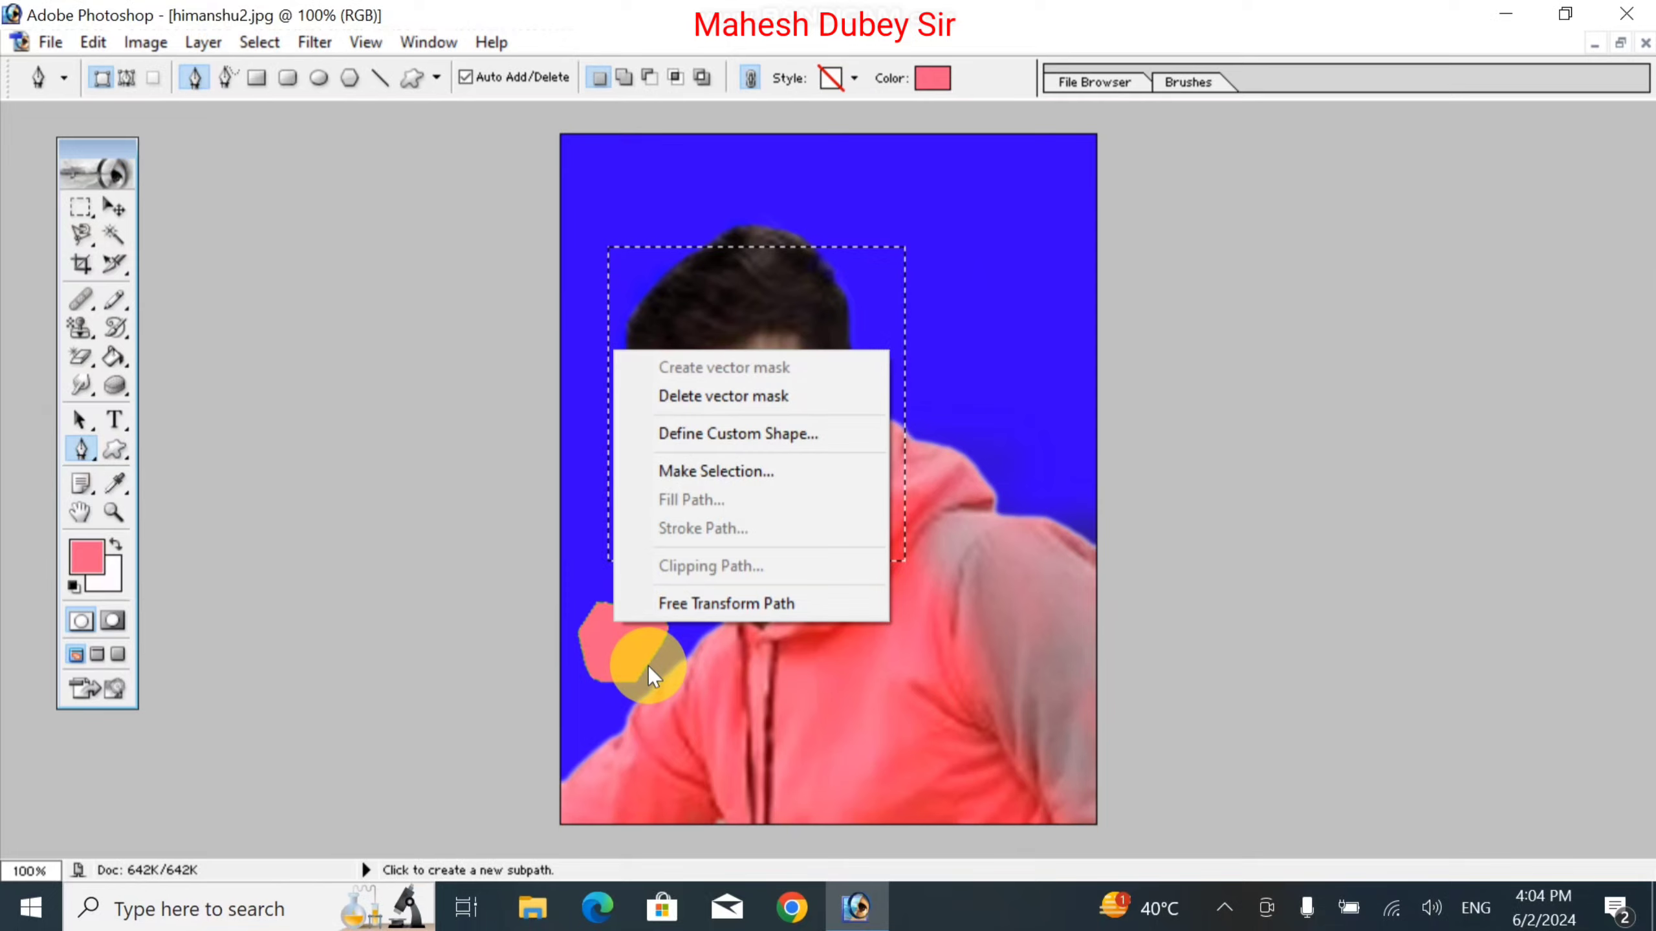
pyautogui.click(698, 483)
pyautogui.press('Return')
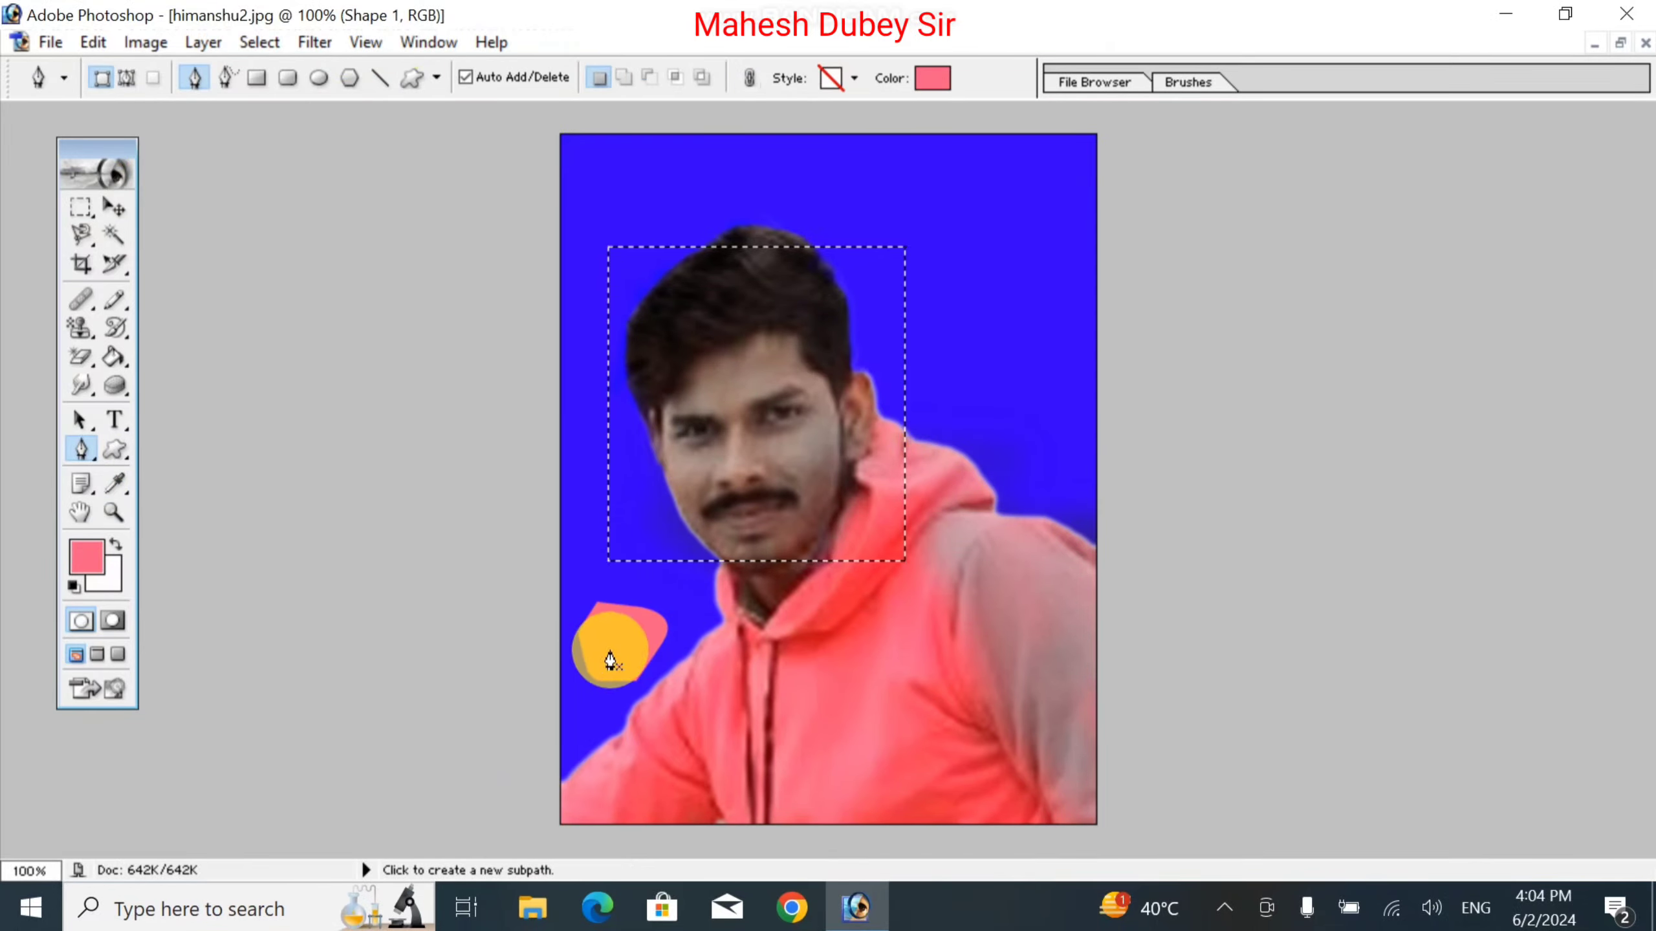
pyautogui.rightClick(609, 645)
pyautogui.click(976, 484)
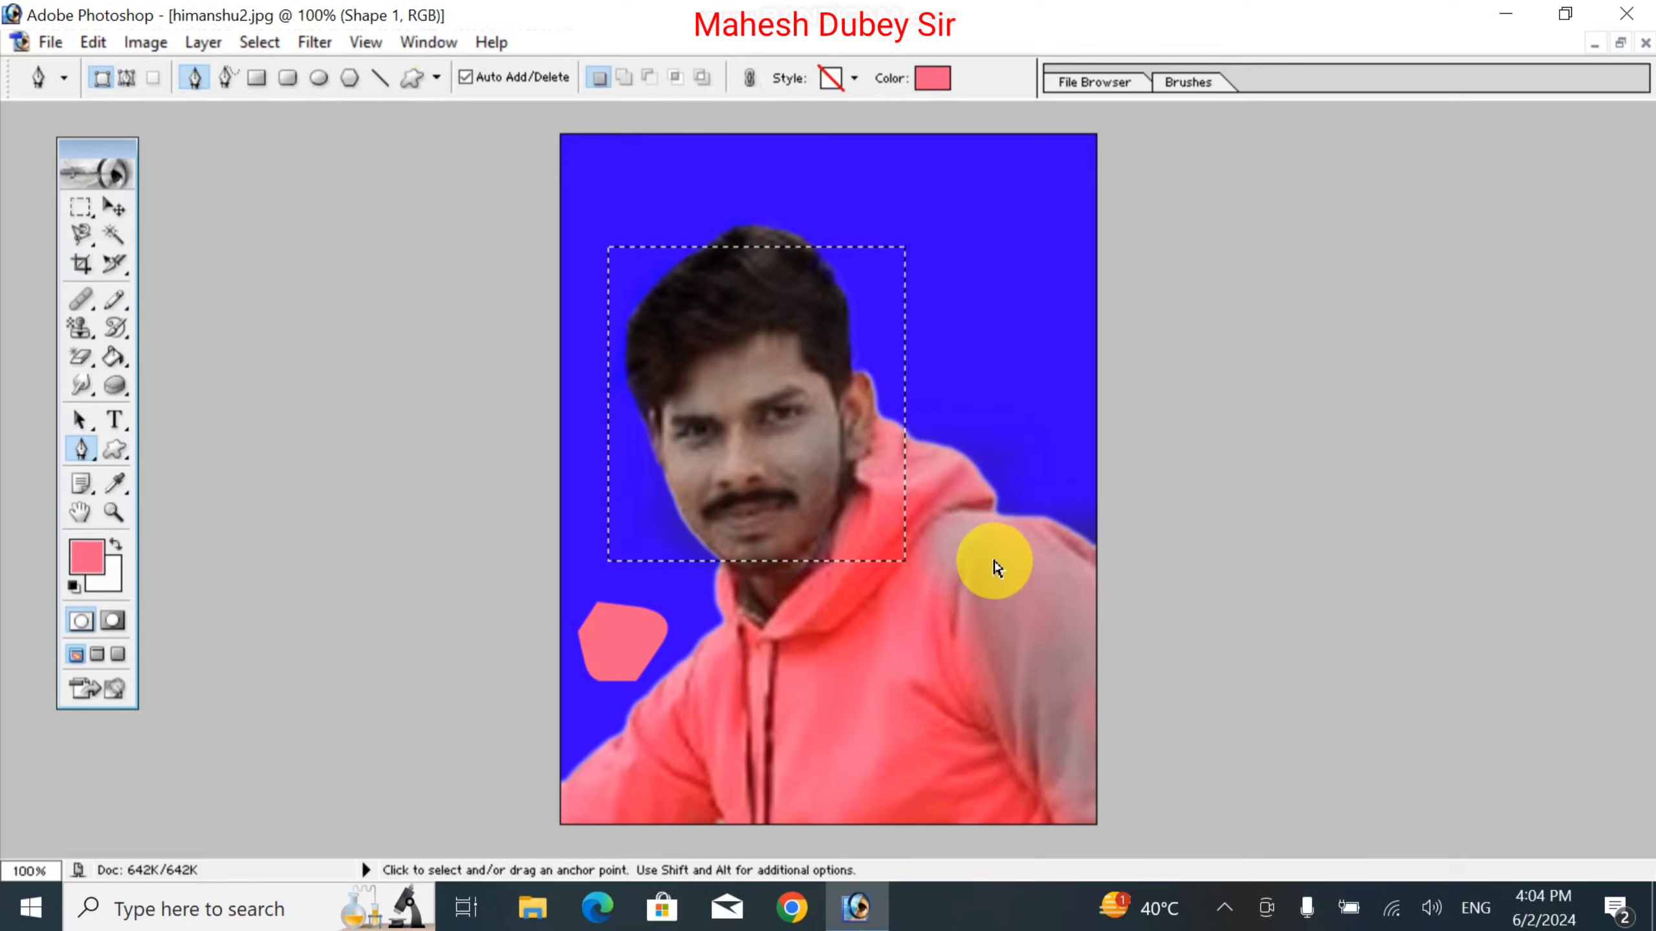
pyautogui.hotkey('ctrl', 'alt', 'z')
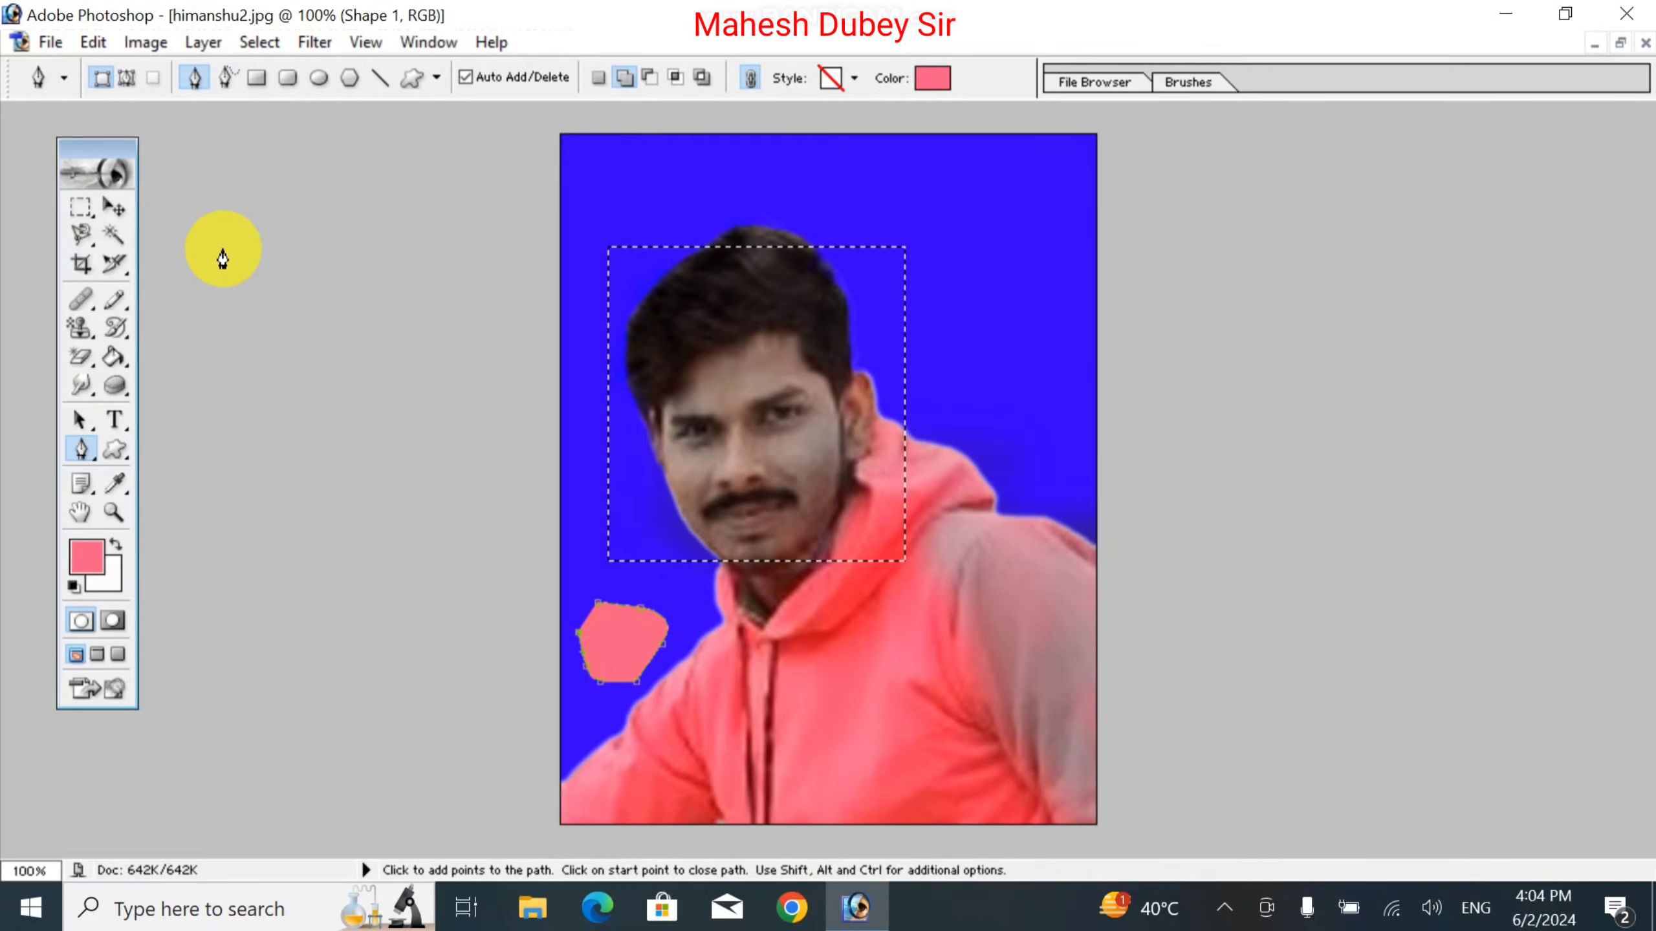
# Clear the rectangular head selection and make a new anti-aliased selection from the pink shape's path
pyautogui.click(79, 209)
pyautogui.click(467, 332)
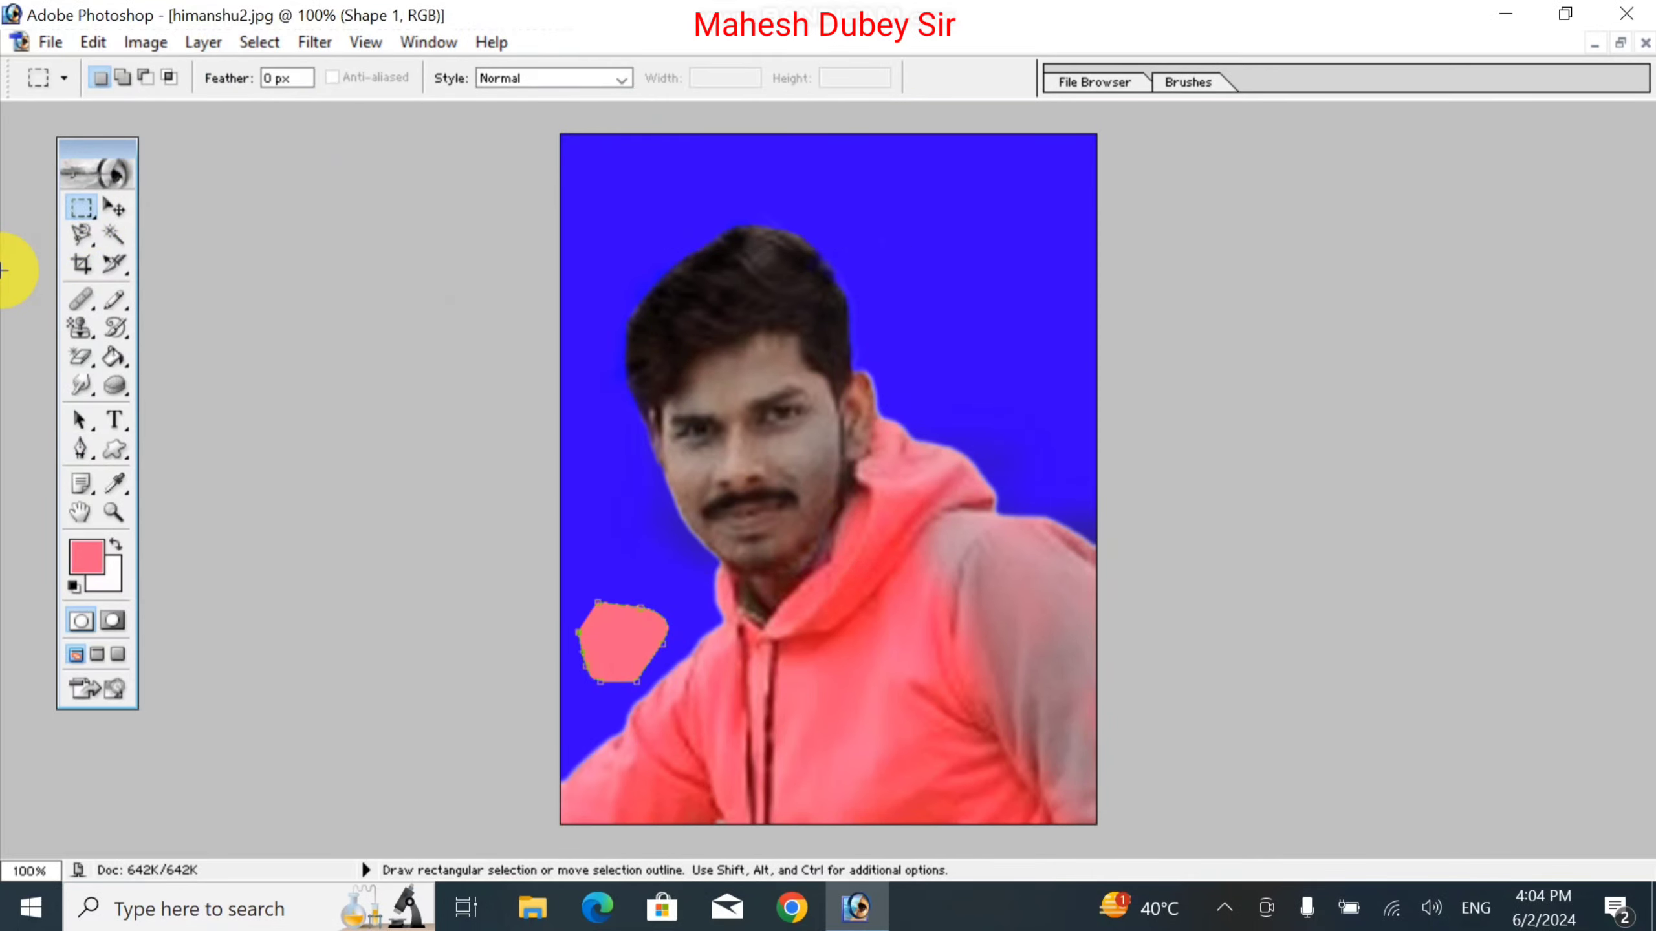
pyautogui.click(79, 422)
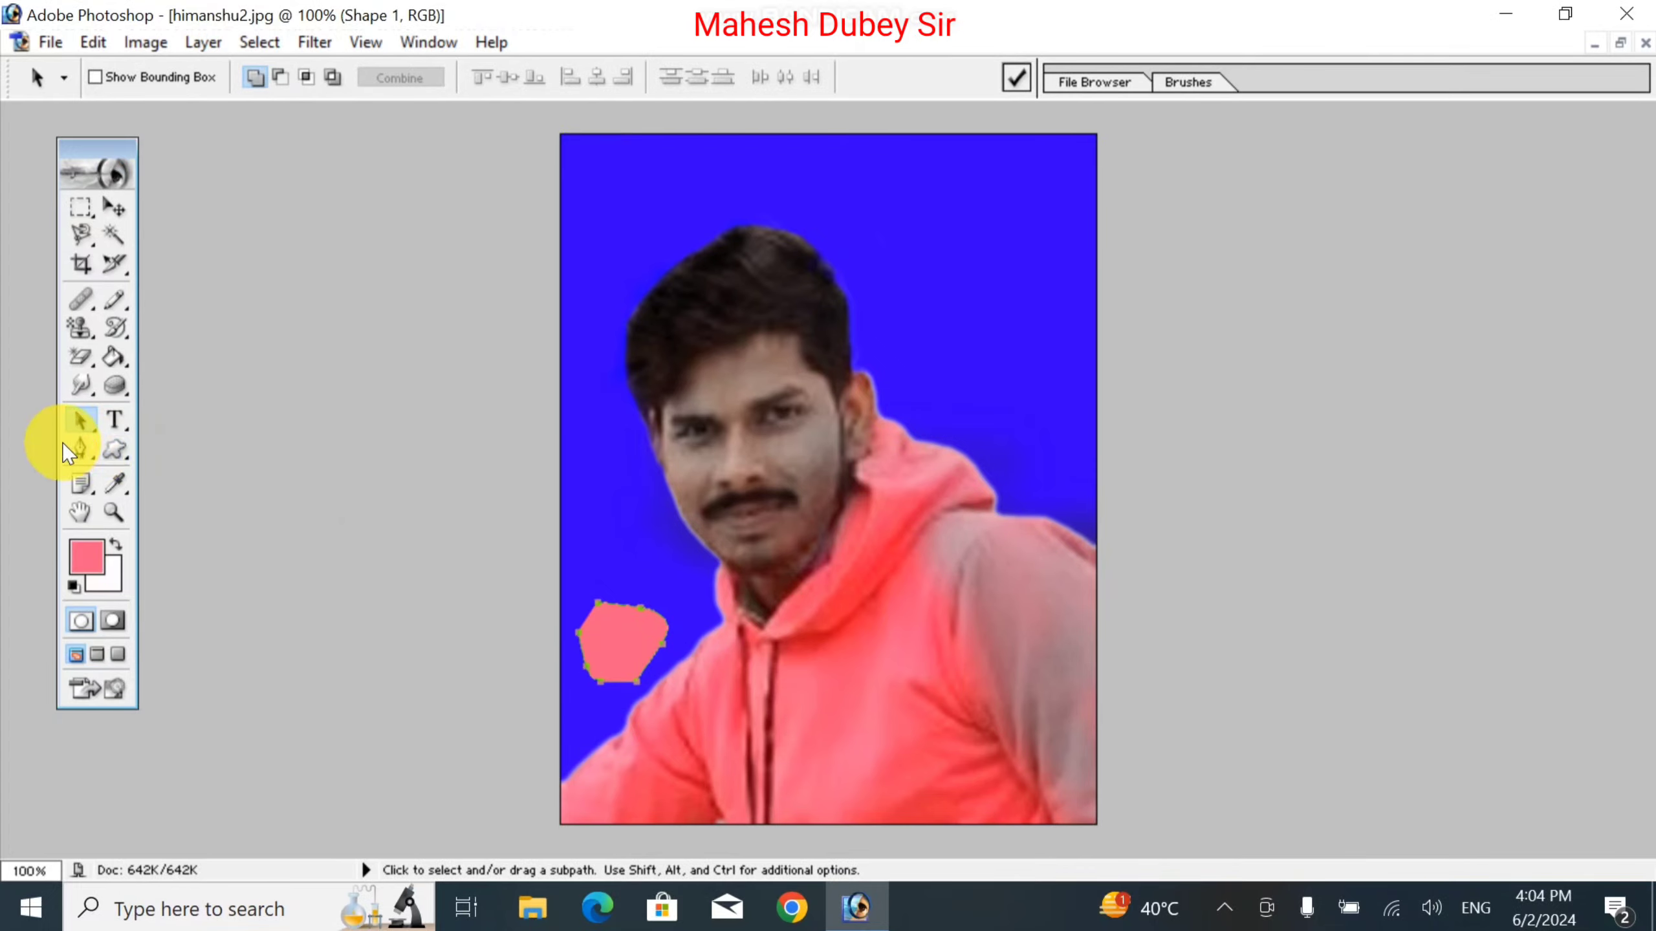
pyautogui.click(88, 441)
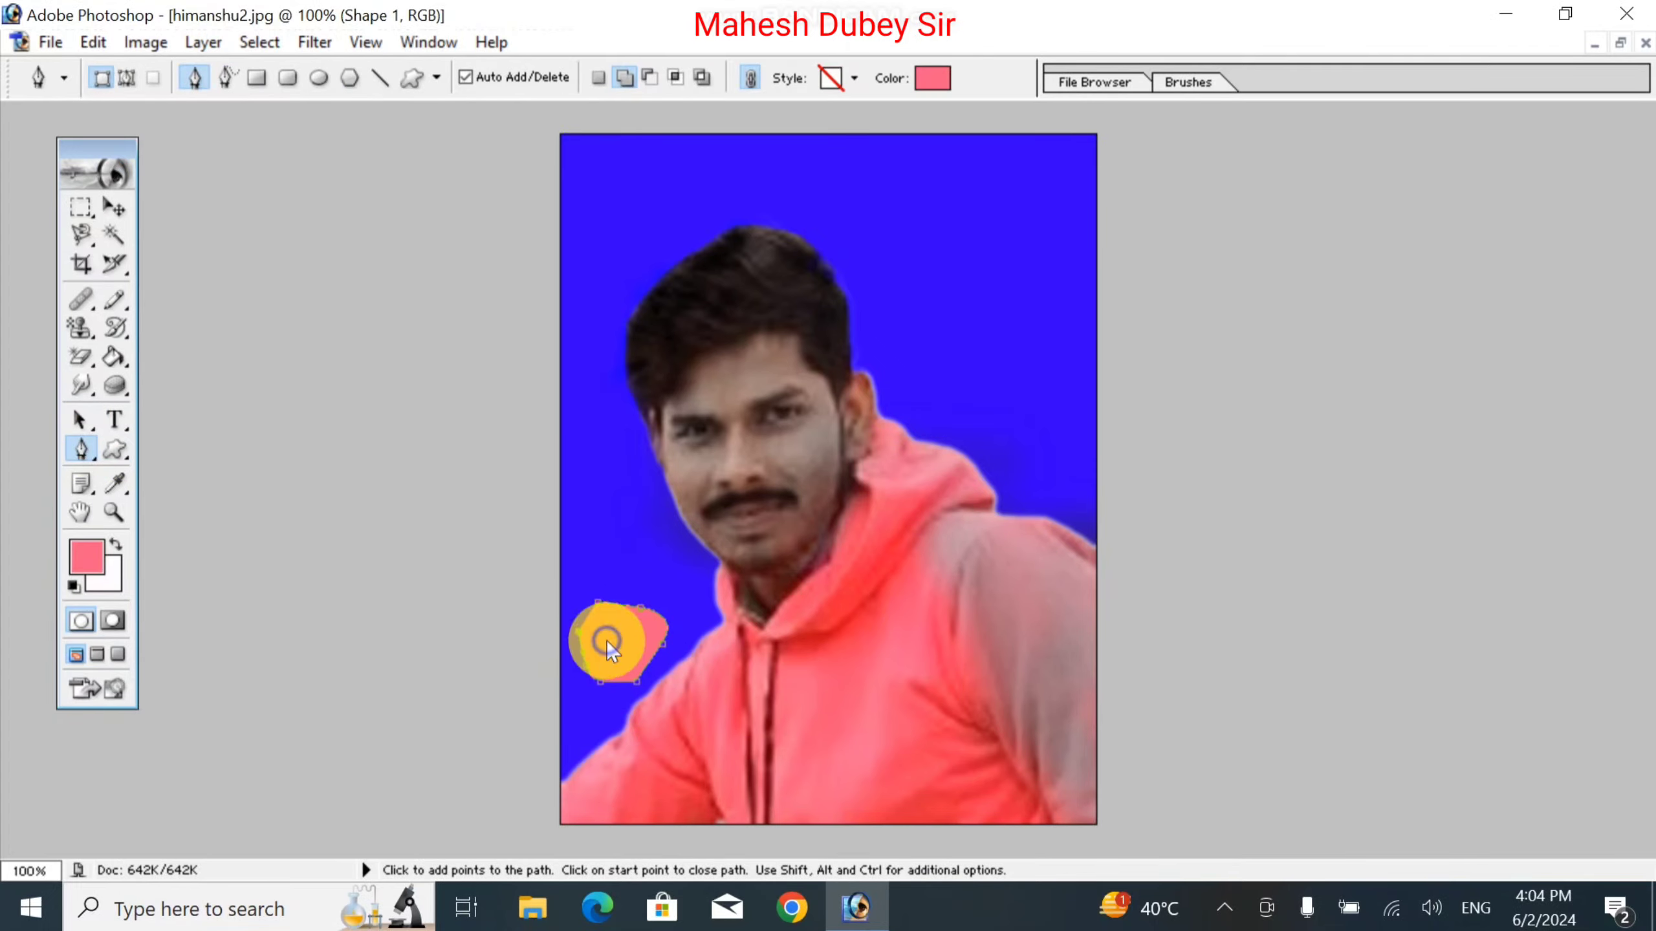
pyautogui.rightClick(605, 640)
pyautogui.click(662, 487)
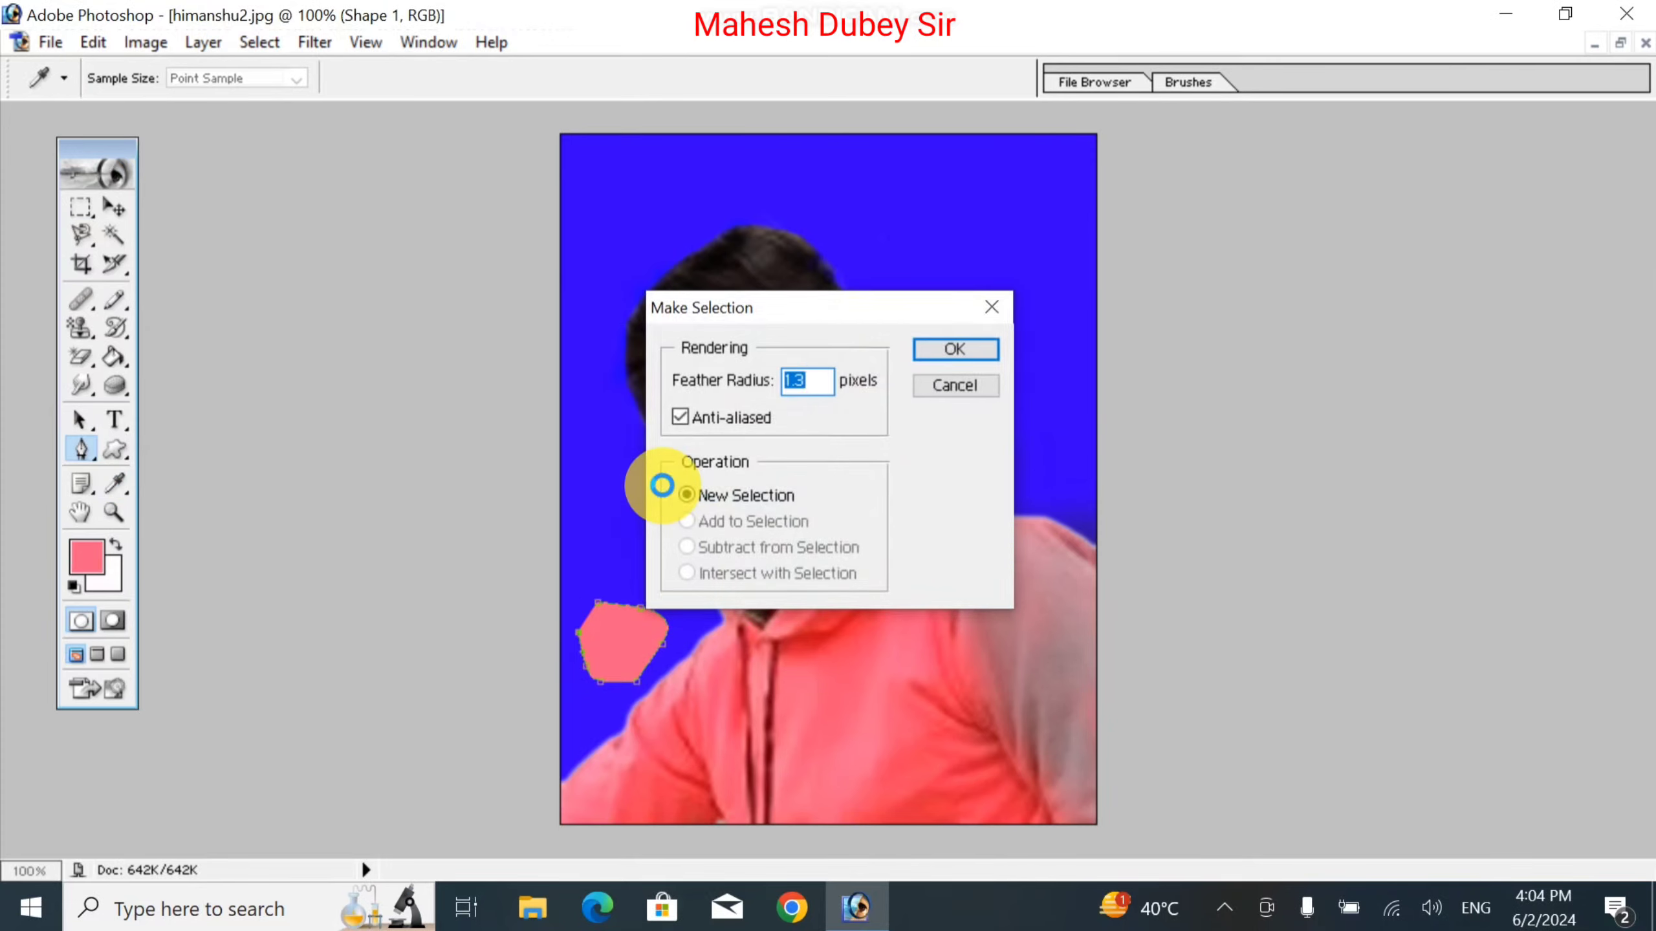
pyautogui.press('Return')
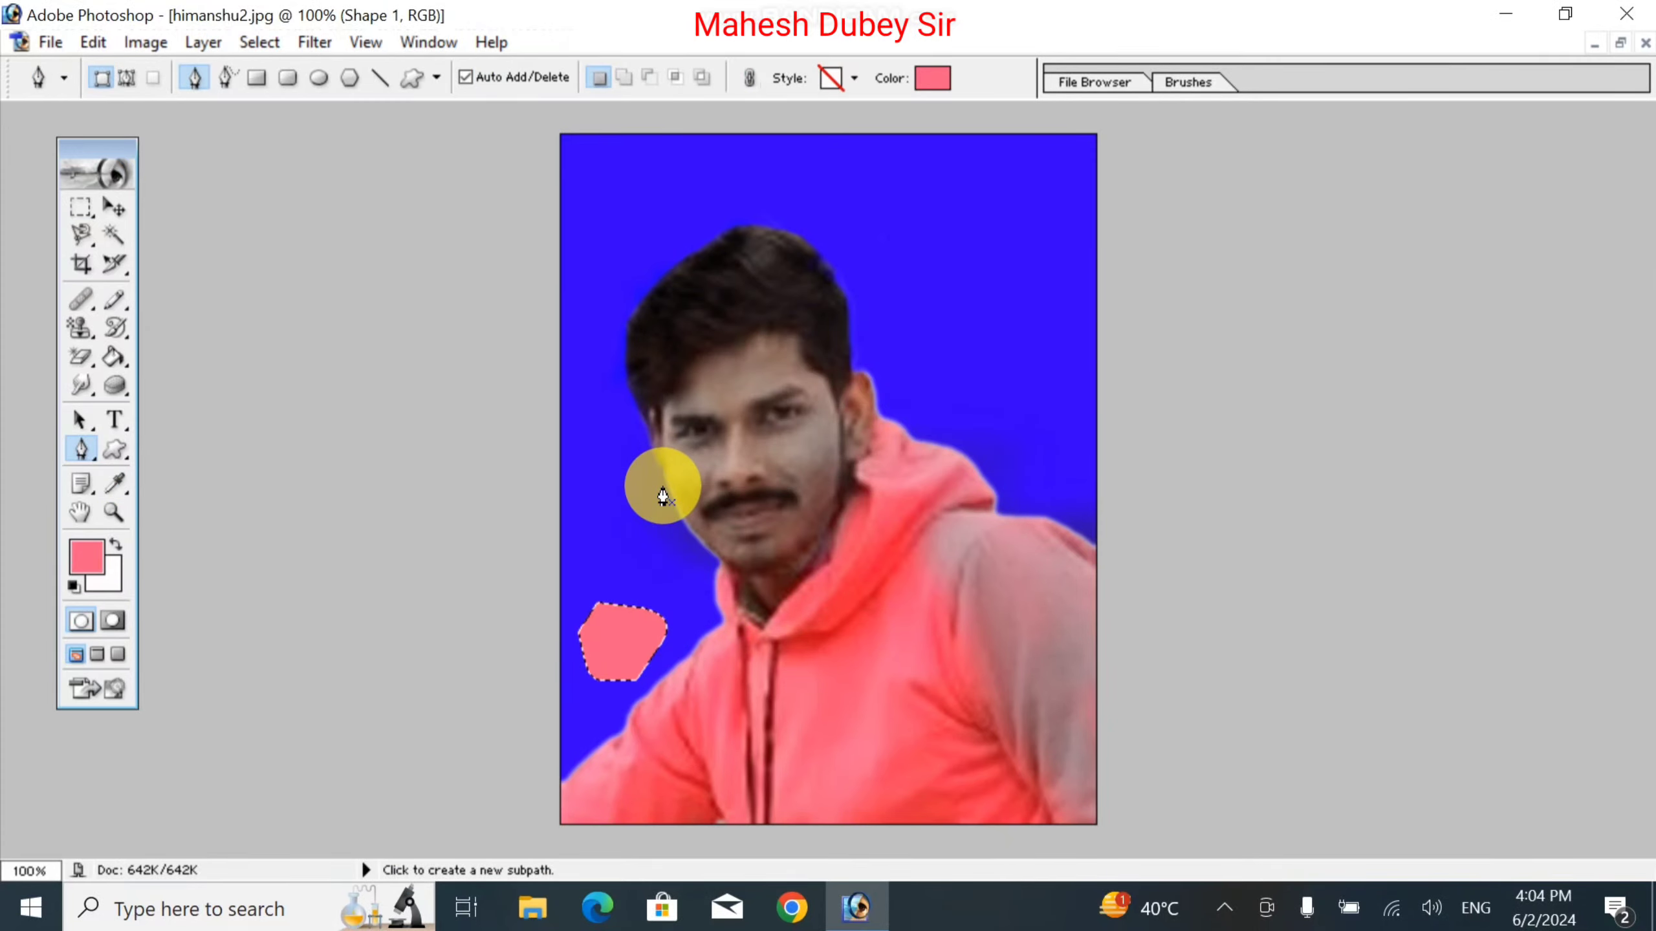
# Try moving the pink shape to the background beside the head with the Path Selection tool
pyautogui.click(79, 419)
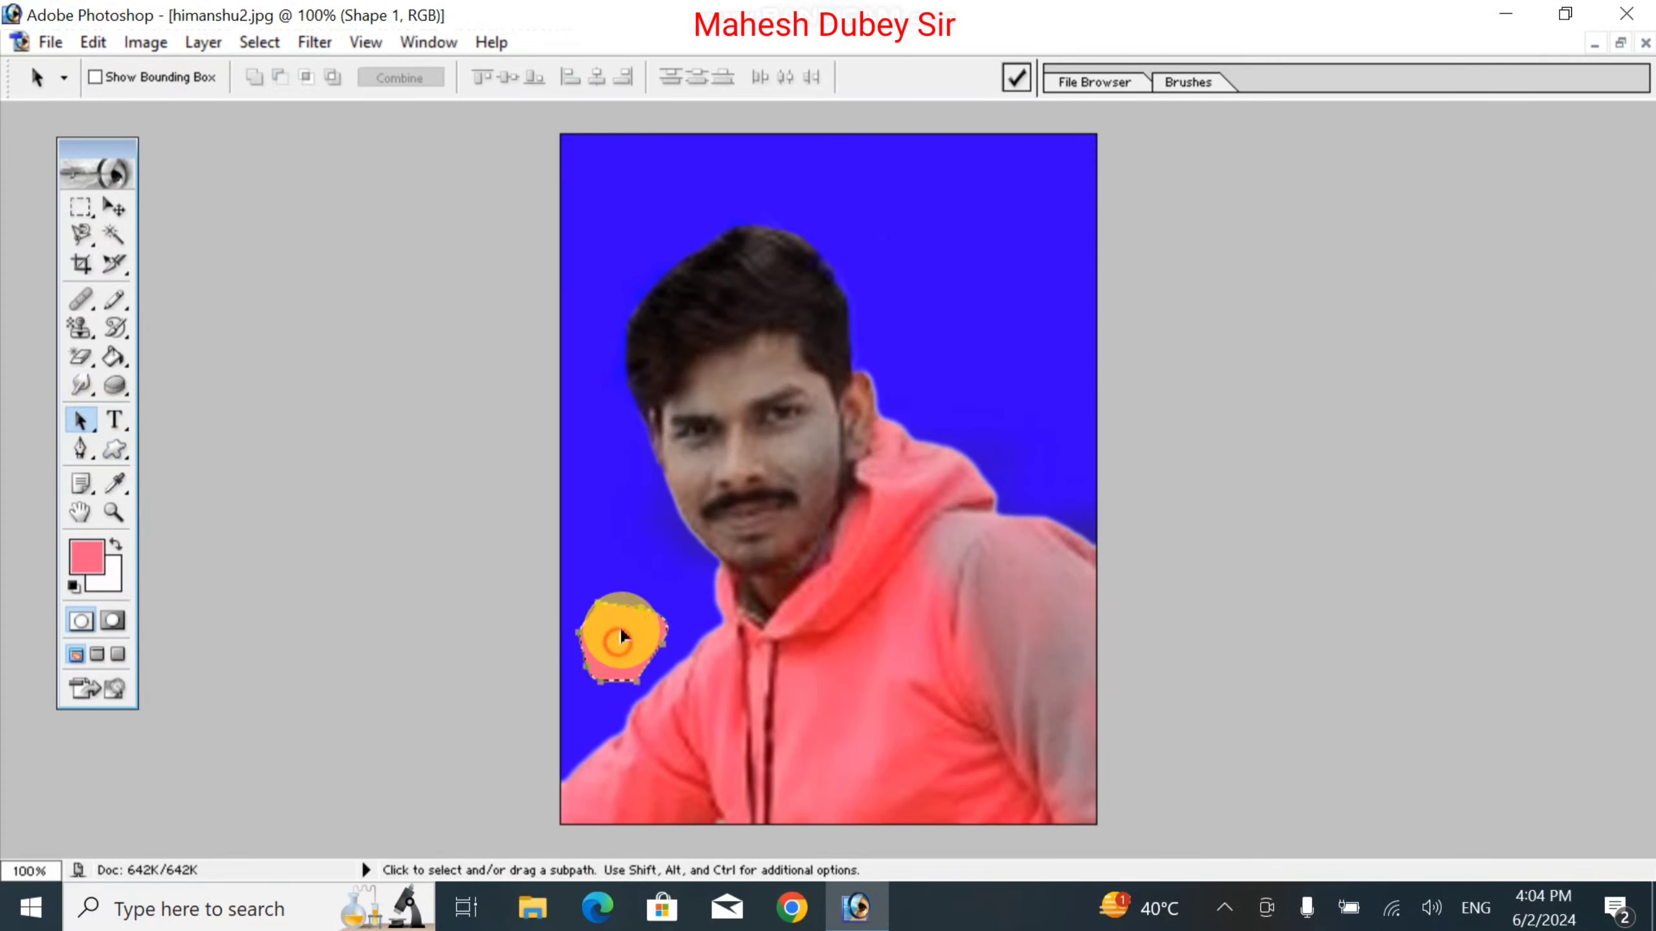
pyautogui.moveTo(623, 633); pyautogui.dragTo(934, 229)
pyautogui.moveTo(1007, 353); pyautogui.dragTo(950, 259)
pyautogui.click(885, 527)
pyautogui.moveTo(886, 522); pyautogui.dragTo(1012, 451)
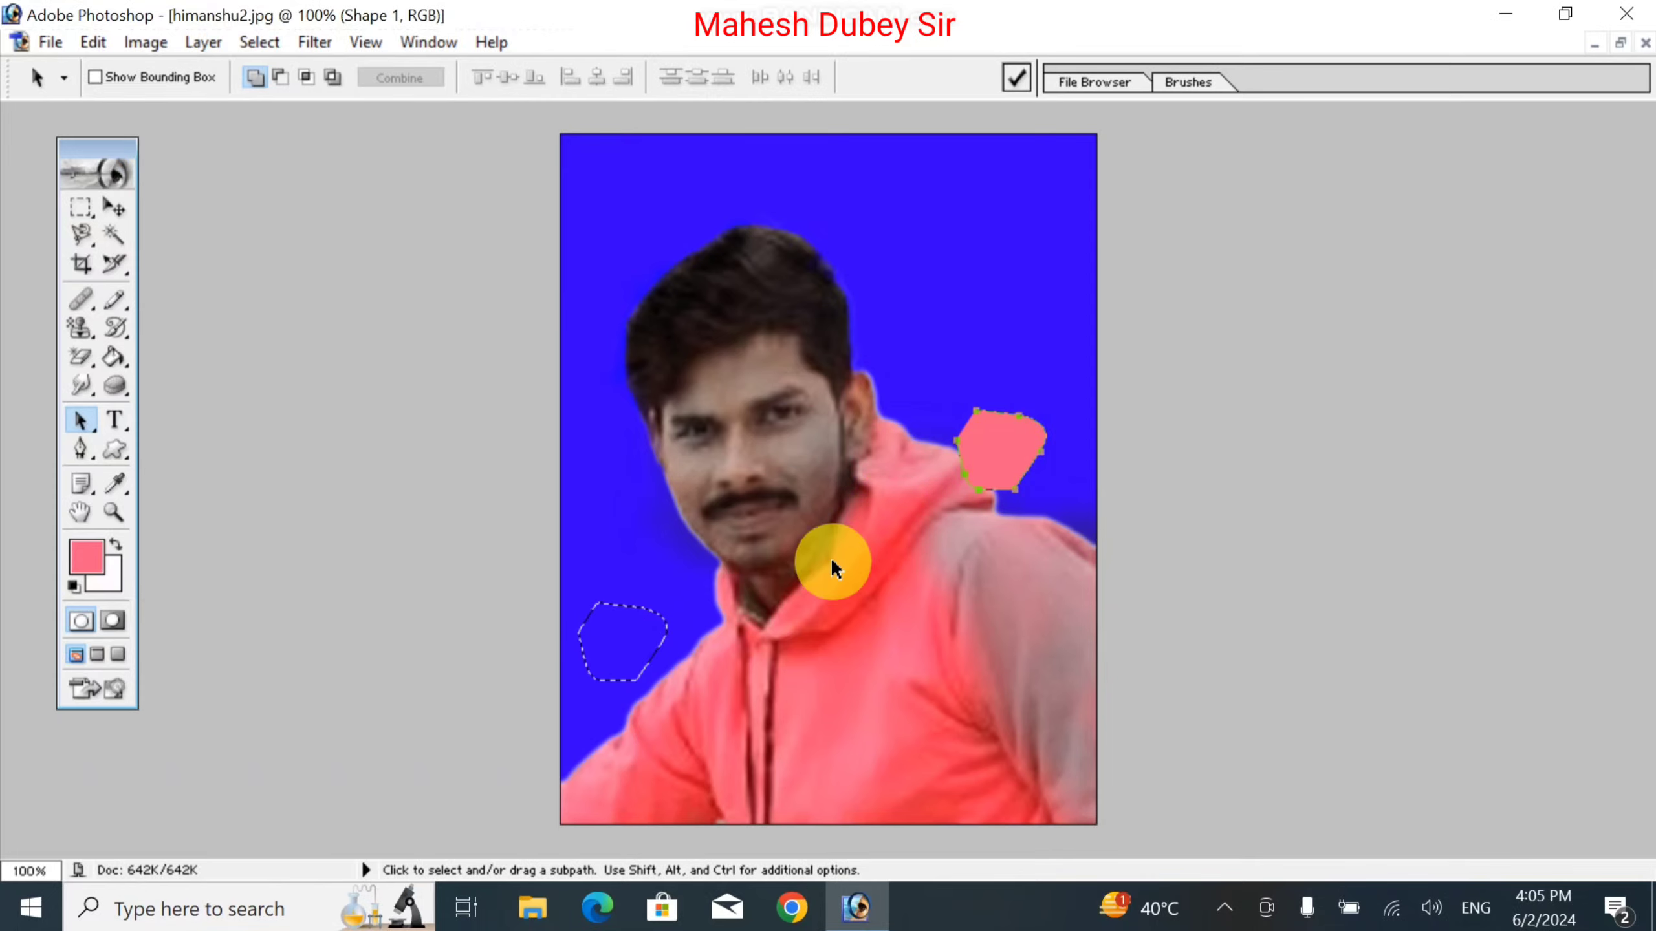
pyautogui.click(653, 616)
pyautogui.moveTo(988, 446); pyautogui.dragTo(944, 251)
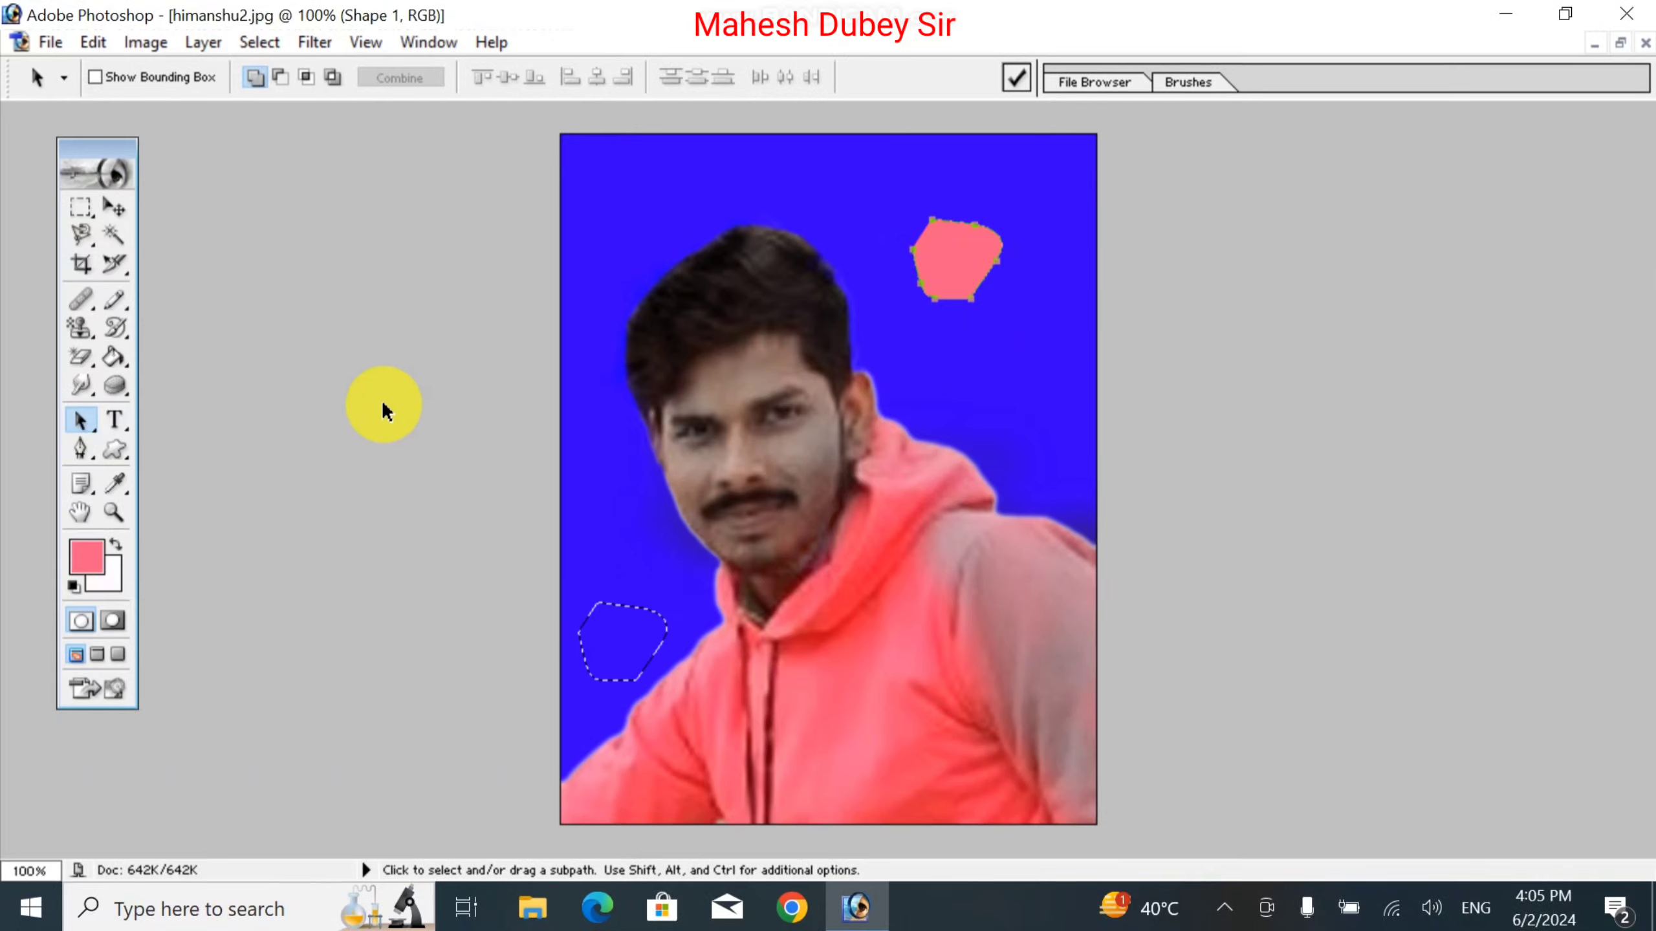
# Try shifting the pink shape and its selection outline down toward the ear with the Move tool
pyautogui.click(132, 200)
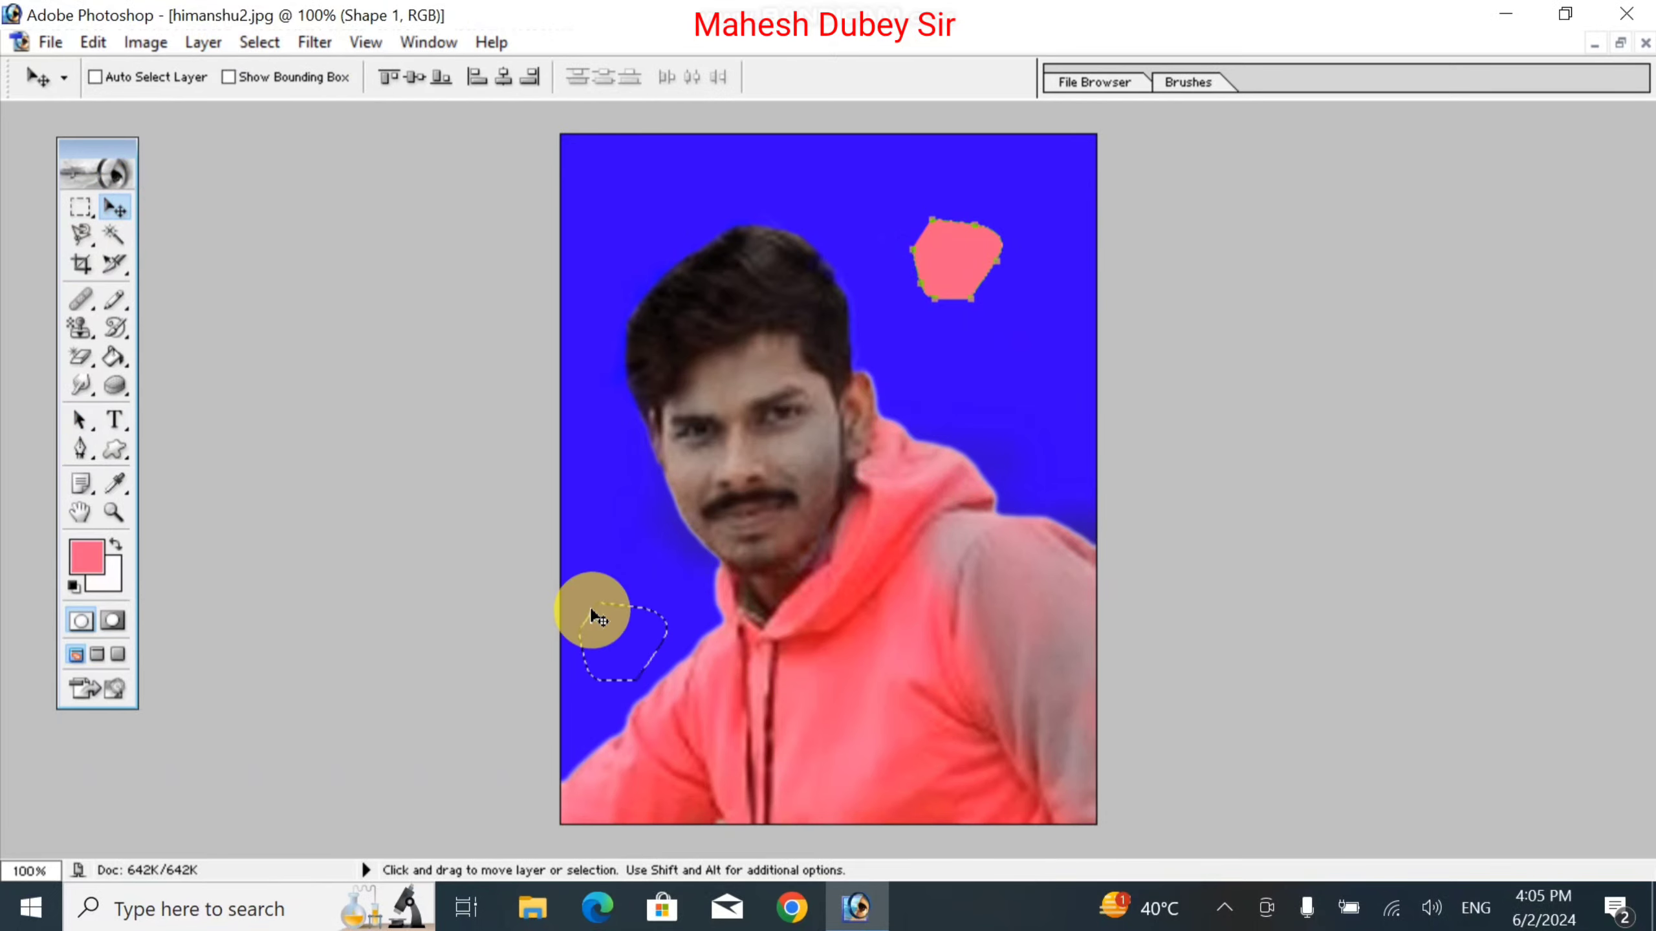
pyautogui.moveTo(600, 613)
pyautogui.mouseDown()
pyautogui.moveTo(694, 507)
pyautogui.moveTo(613, 642)
pyautogui.moveTo(608, 614)
pyautogui.mouseUp()
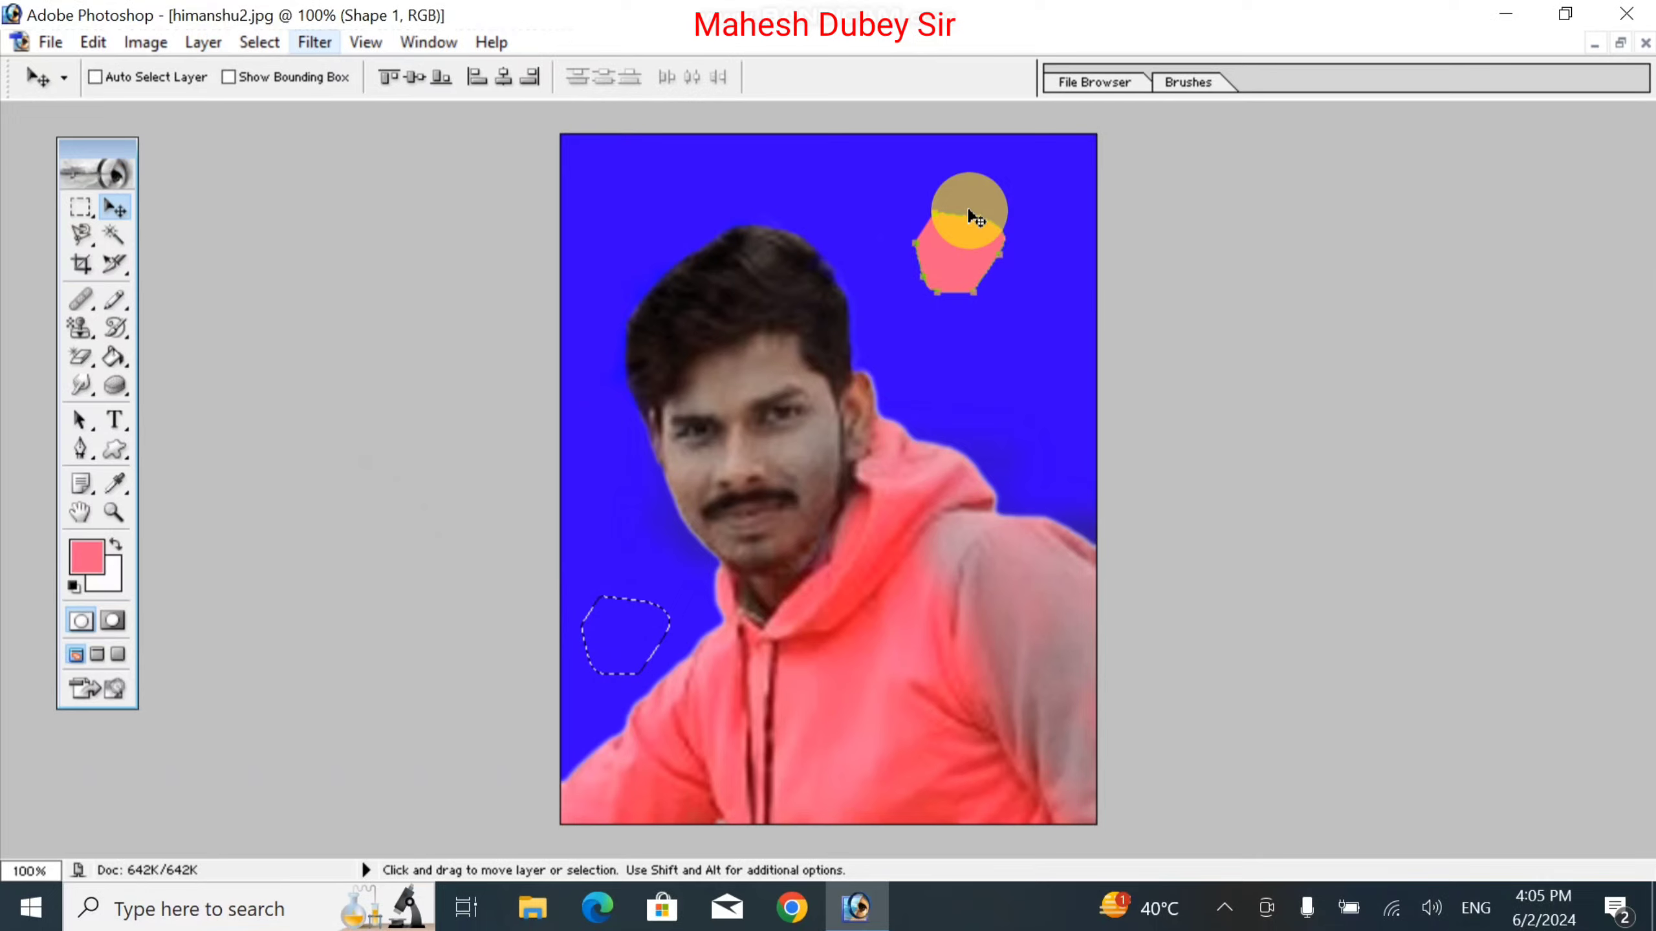
pyautogui.moveTo(969, 211); pyautogui.dragTo(921, 433)
pyautogui.click(994, 344)
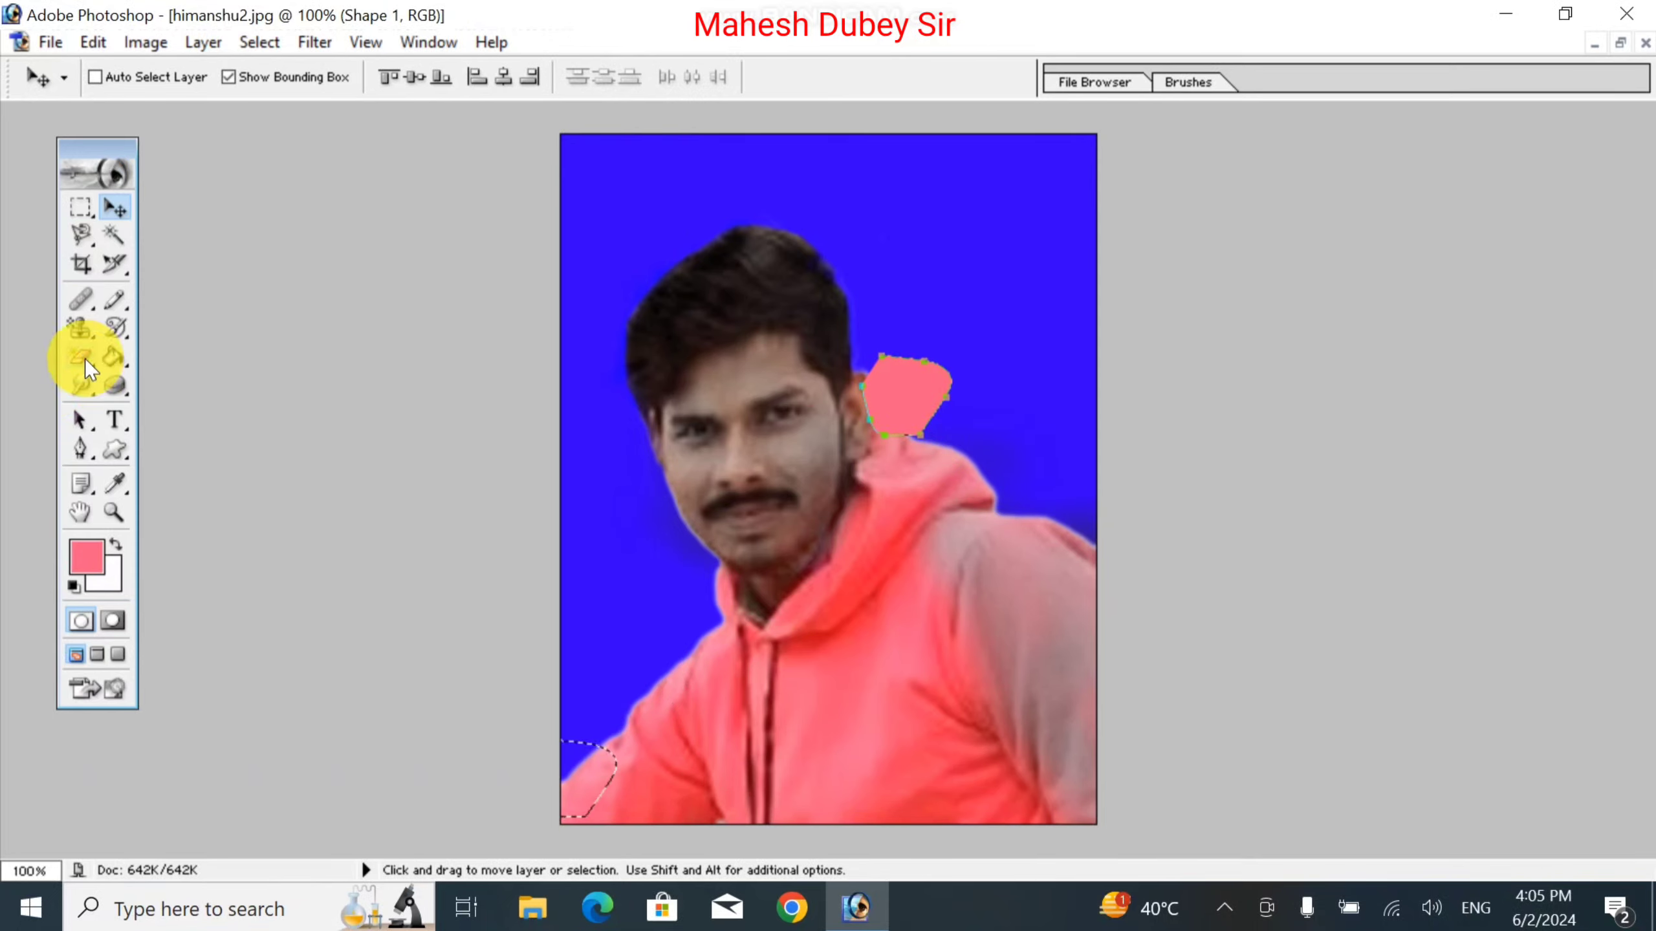
# Switch to the Direct Selection tool and select an anchor point on the pink shape's path
pyautogui.click(76, 428)
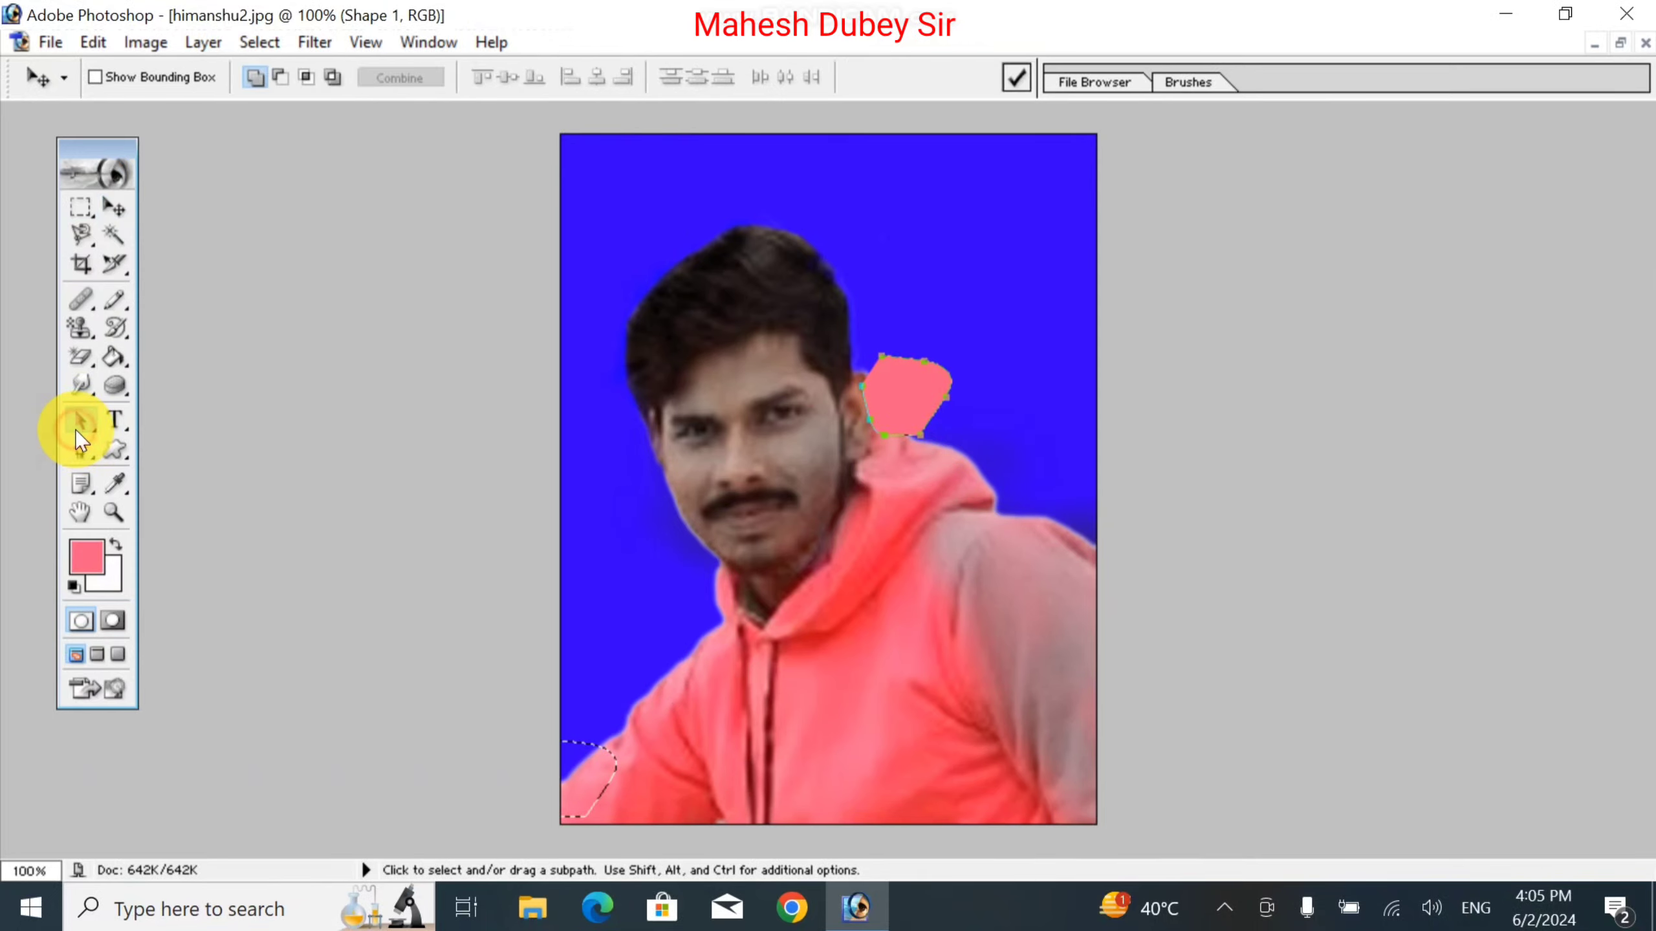
pyautogui.click(195, 453)
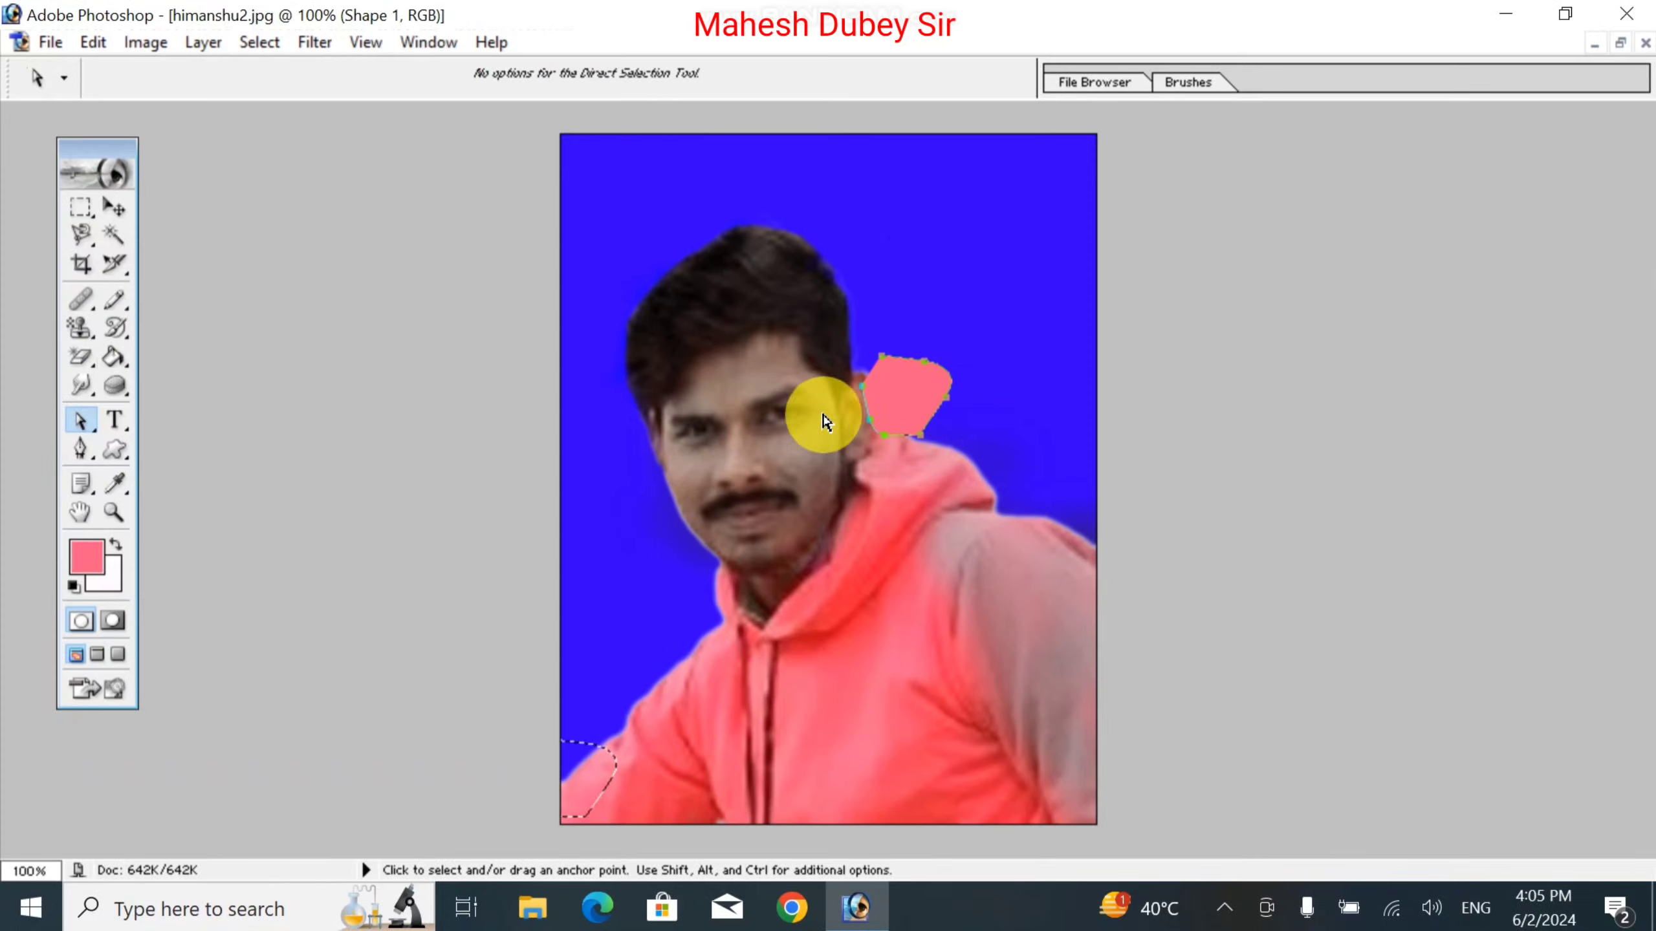
pyautogui.click(935, 329)
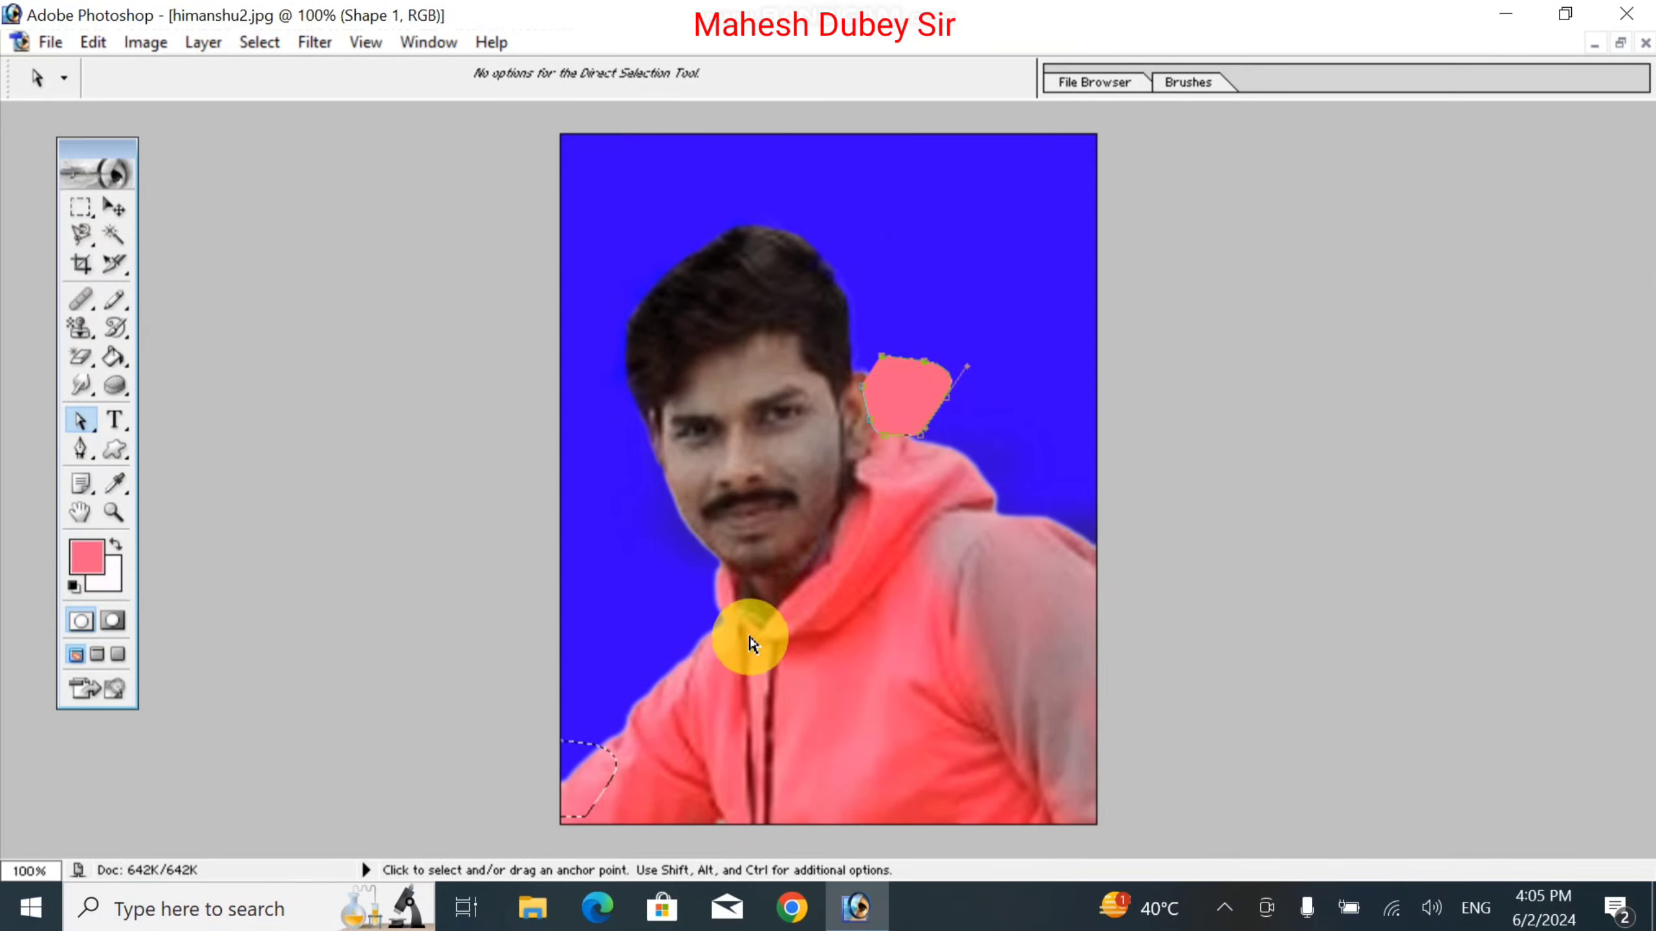
# Undo the moves to return the pink shape to where it was drawn
pyautogui.hotkey('ctrl', 'alt', 'z')
pyautogui.hotkey('ctrl', 'alt', 'z')
pyautogui.hotkey('ctrl', 'alt', 'z')
pyautogui.hotkey('ctrl', 'alt', 'z')
pyautogui.hotkey('ctrl', 'alt', 'z')
pyautogui.hotkey('ctrl', 'alt', 'z')
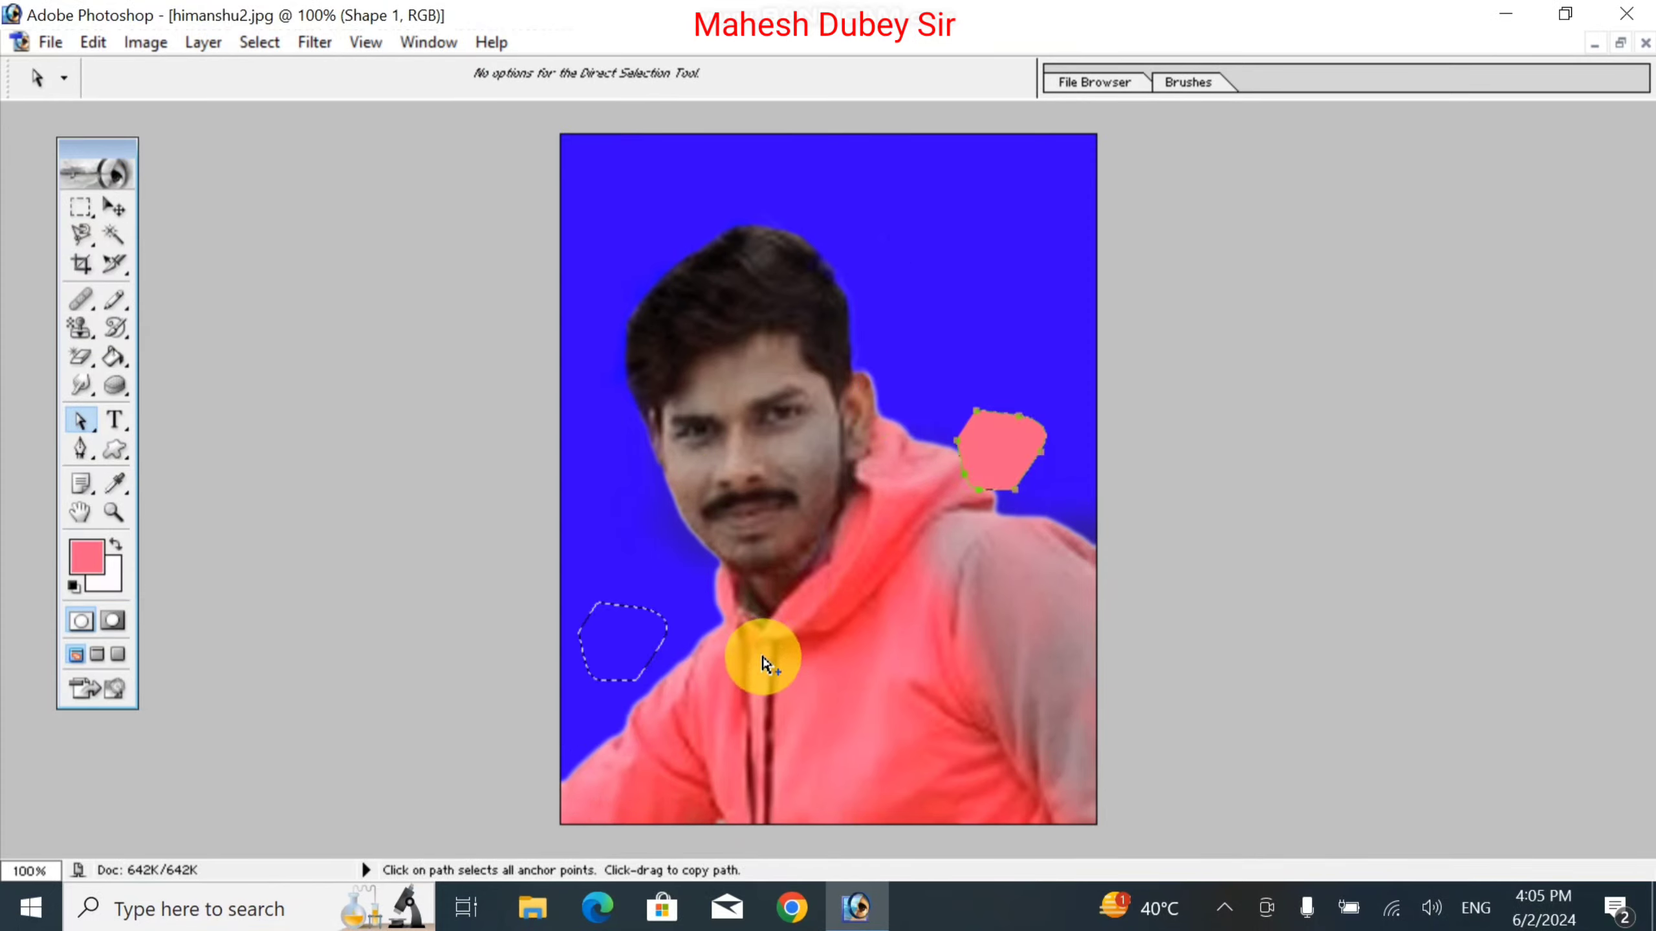
pyautogui.hotkey('ctrl', 'alt', 'z')
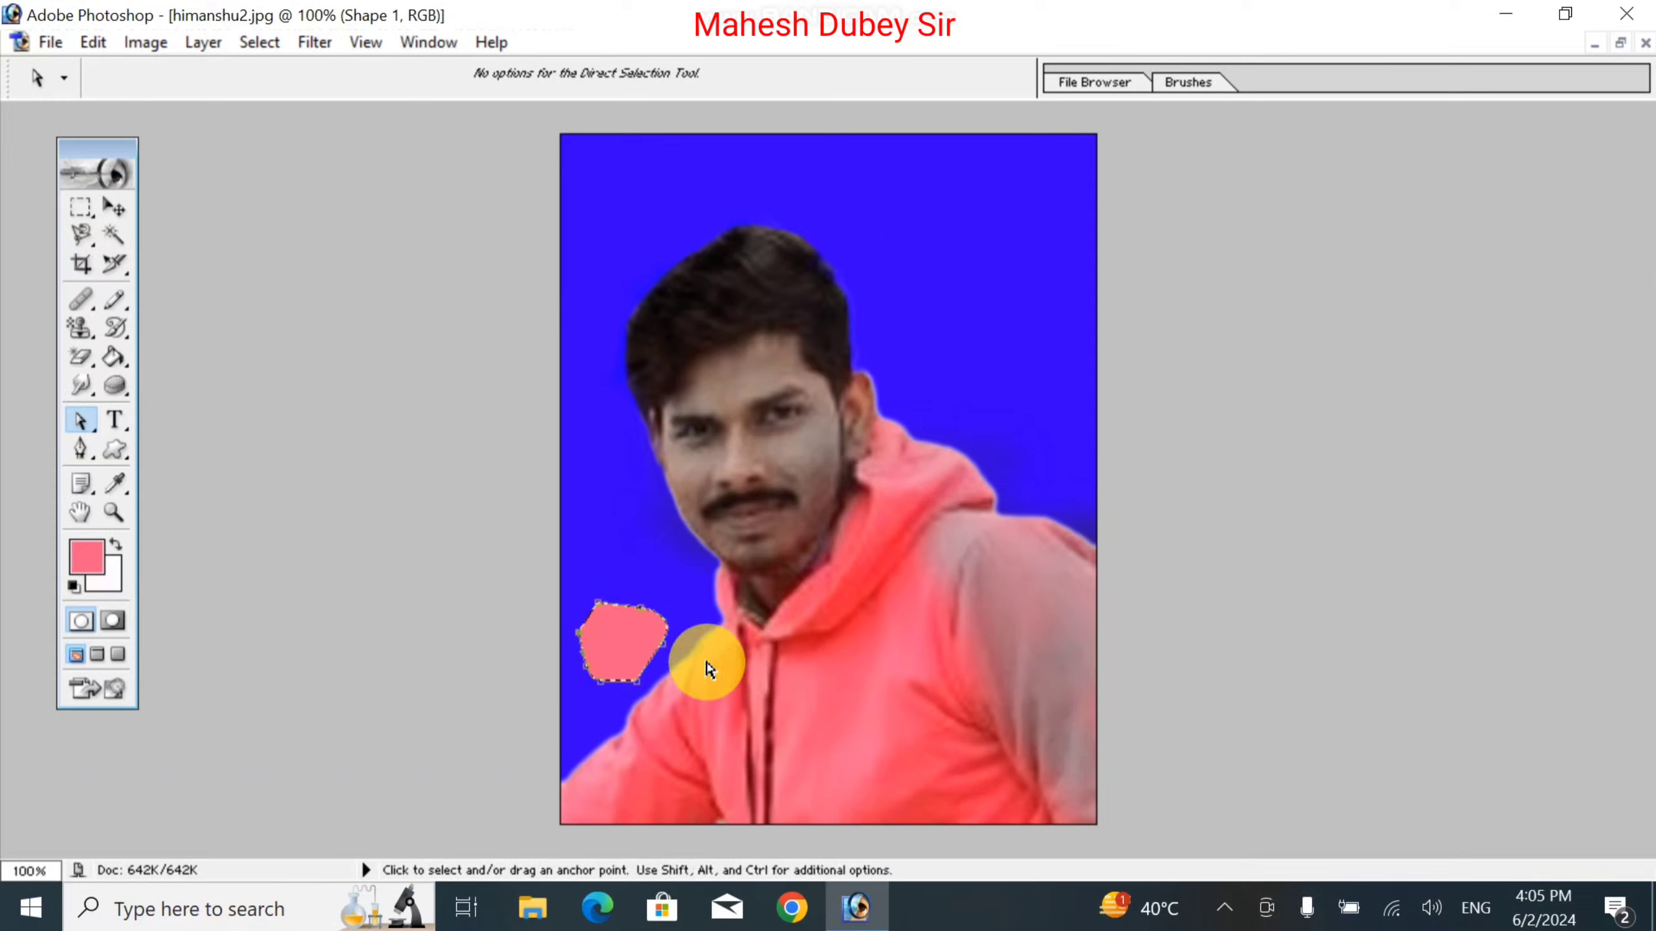
# Enlarge the pink shape by moving its anchor points outward beyond the selection outline with the Direct Selection tool
pyautogui.click(665, 648)
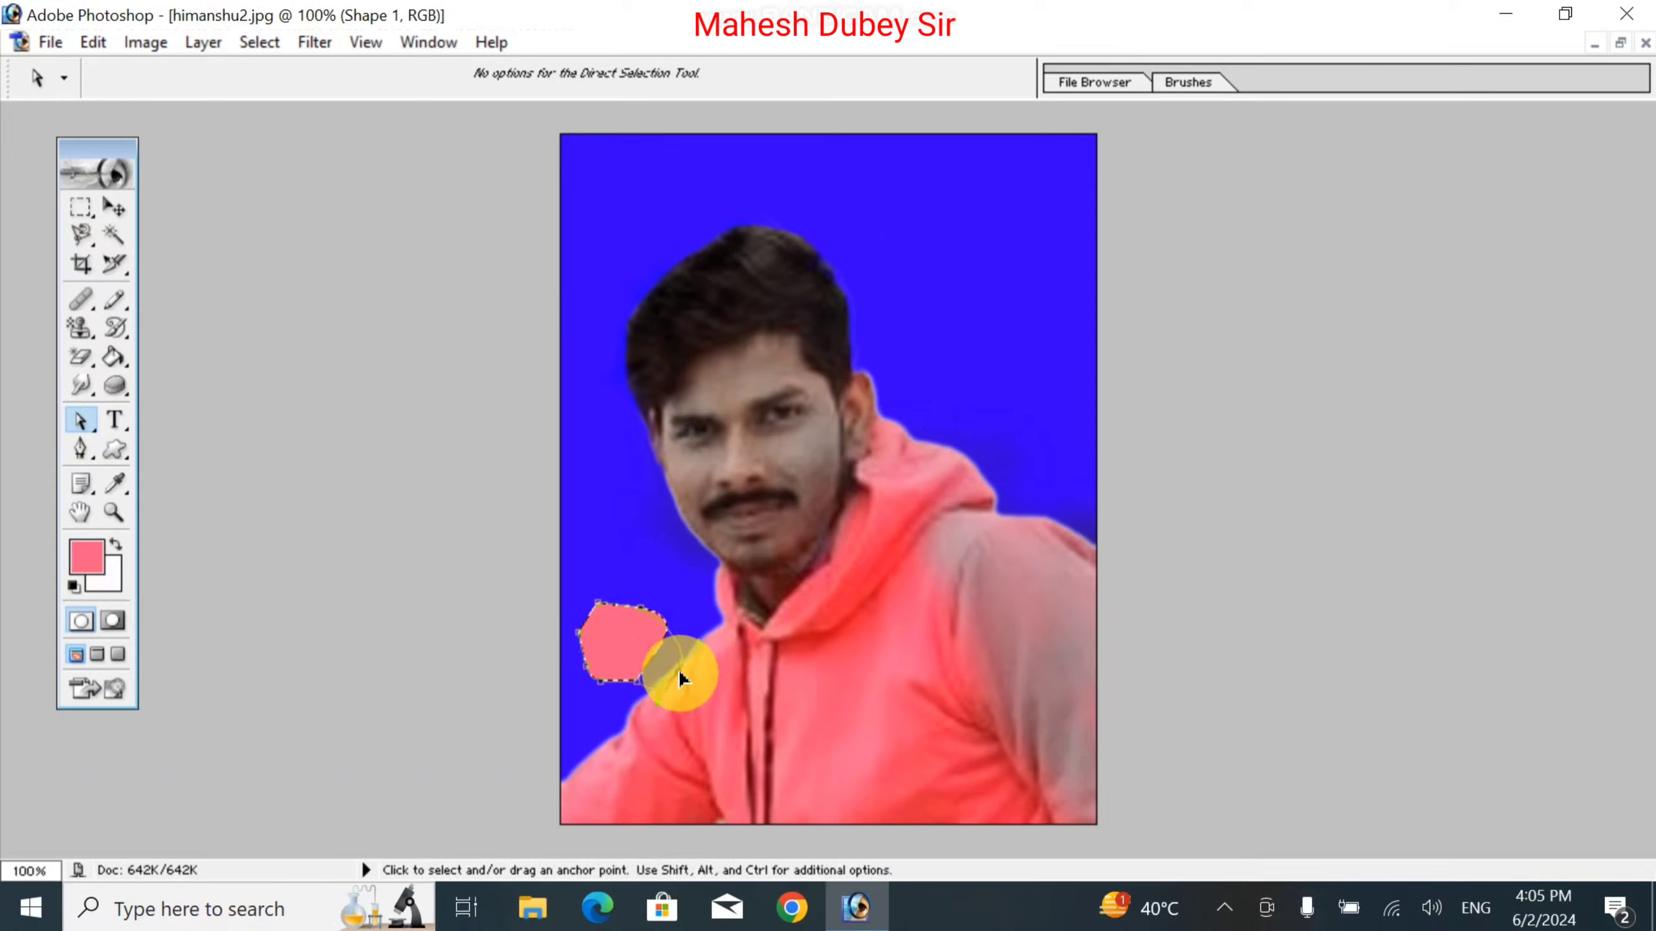
pyautogui.moveTo(679, 675); pyautogui.dragTo(683, 592)
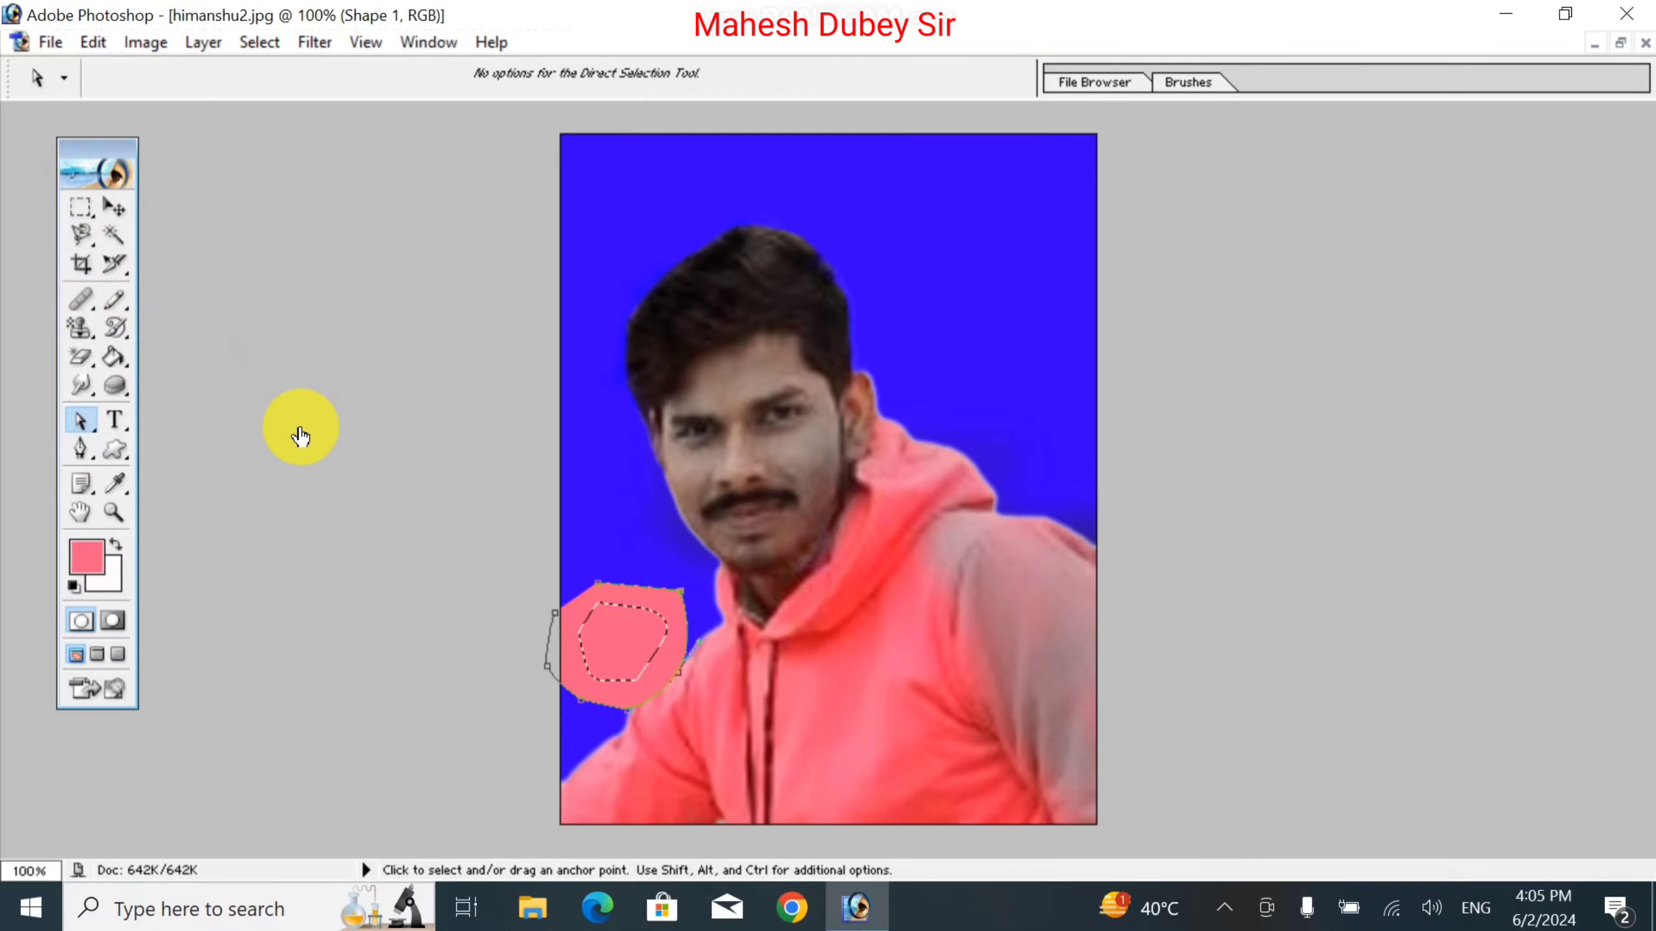
# Dismiss the Adobe Online dialog and clear the selection inside the pink shape
pyautogui.click(114, 172)
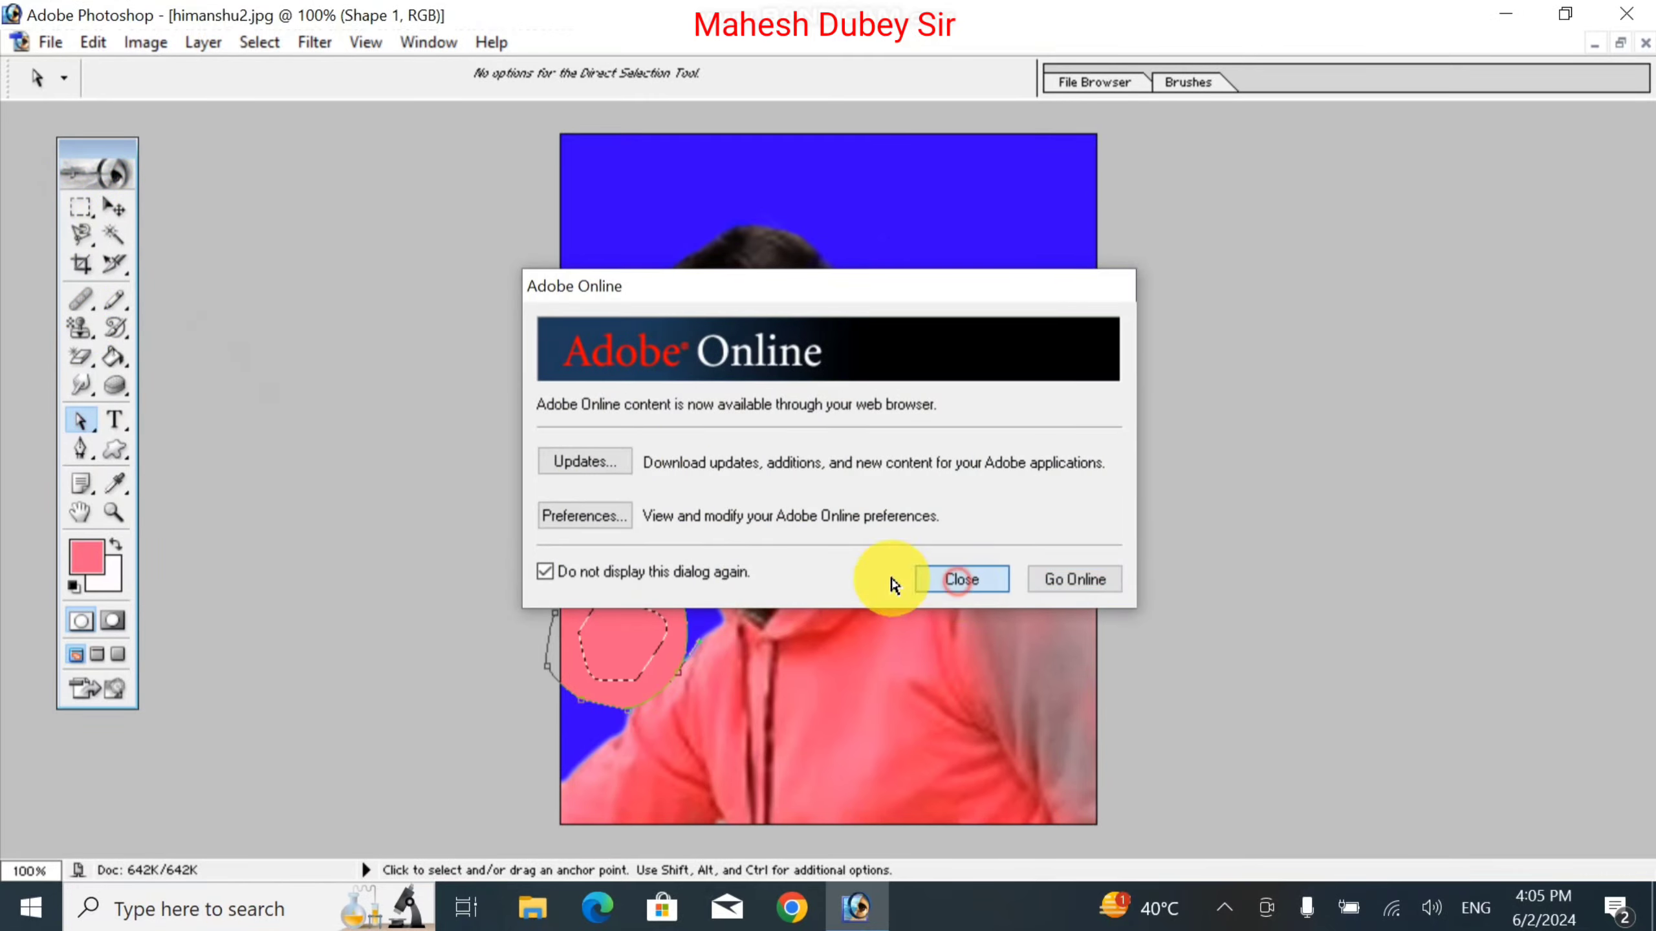
pyautogui.click(955, 579)
pyautogui.click(79, 208)
pyautogui.click(342, 462)
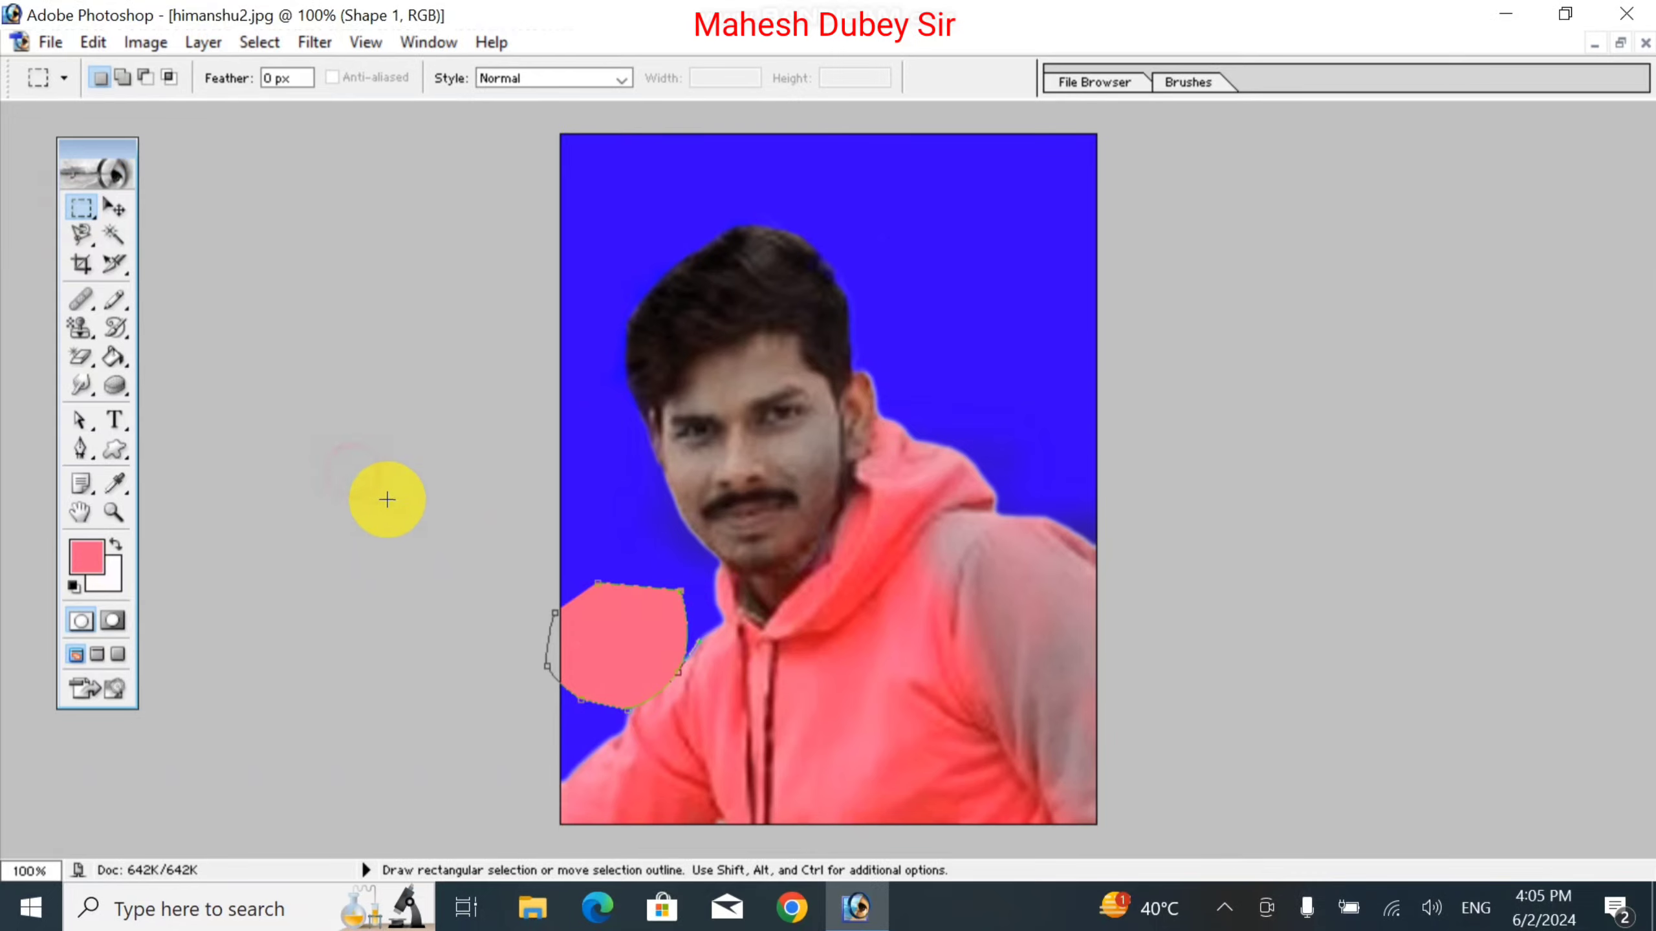
# Try deleting the pink shape's vector mask, and undo the deletion
pyautogui.click(80, 457)
pyautogui.rightClick(590, 639)
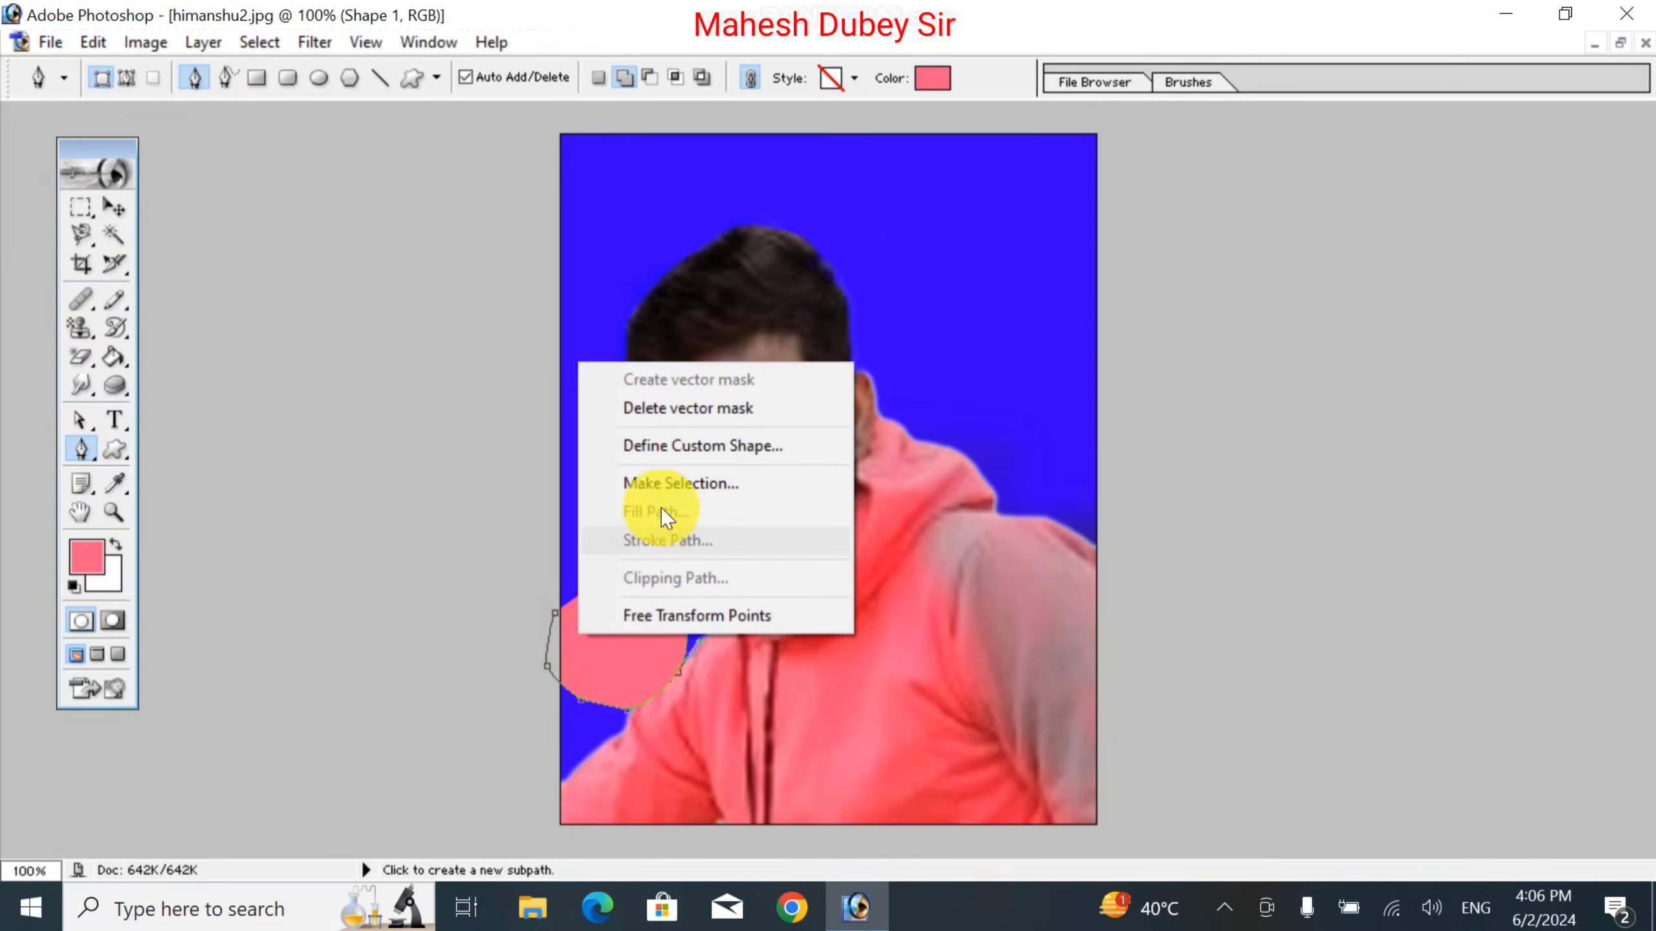
pyautogui.click(673, 408)
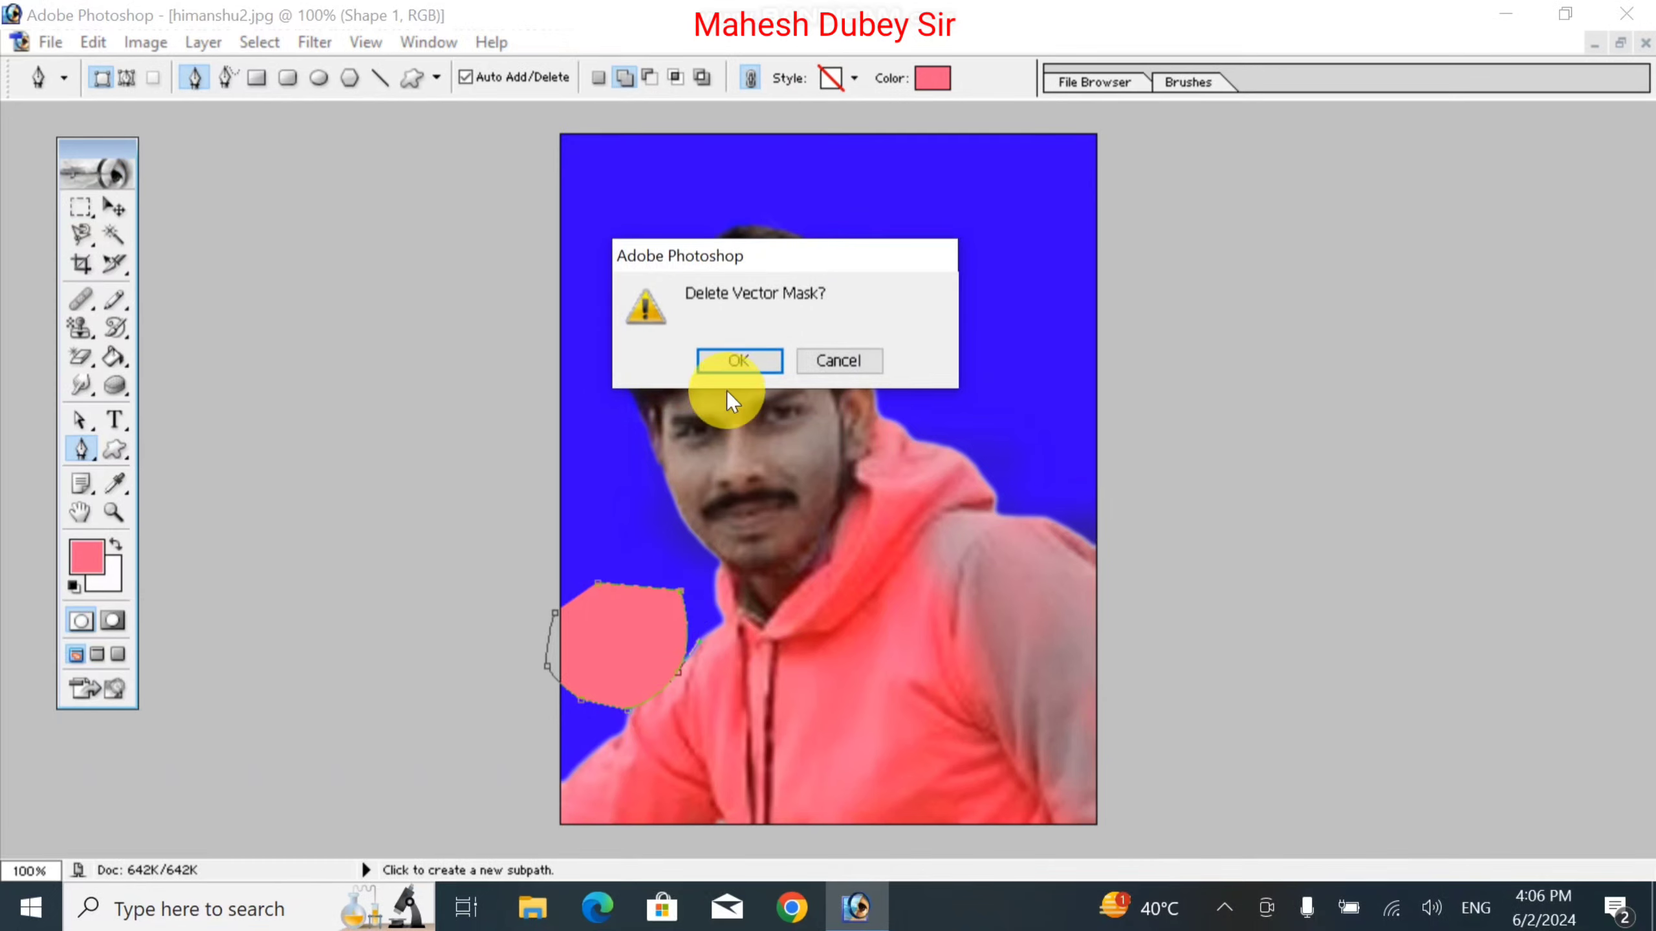
pyautogui.click(725, 366)
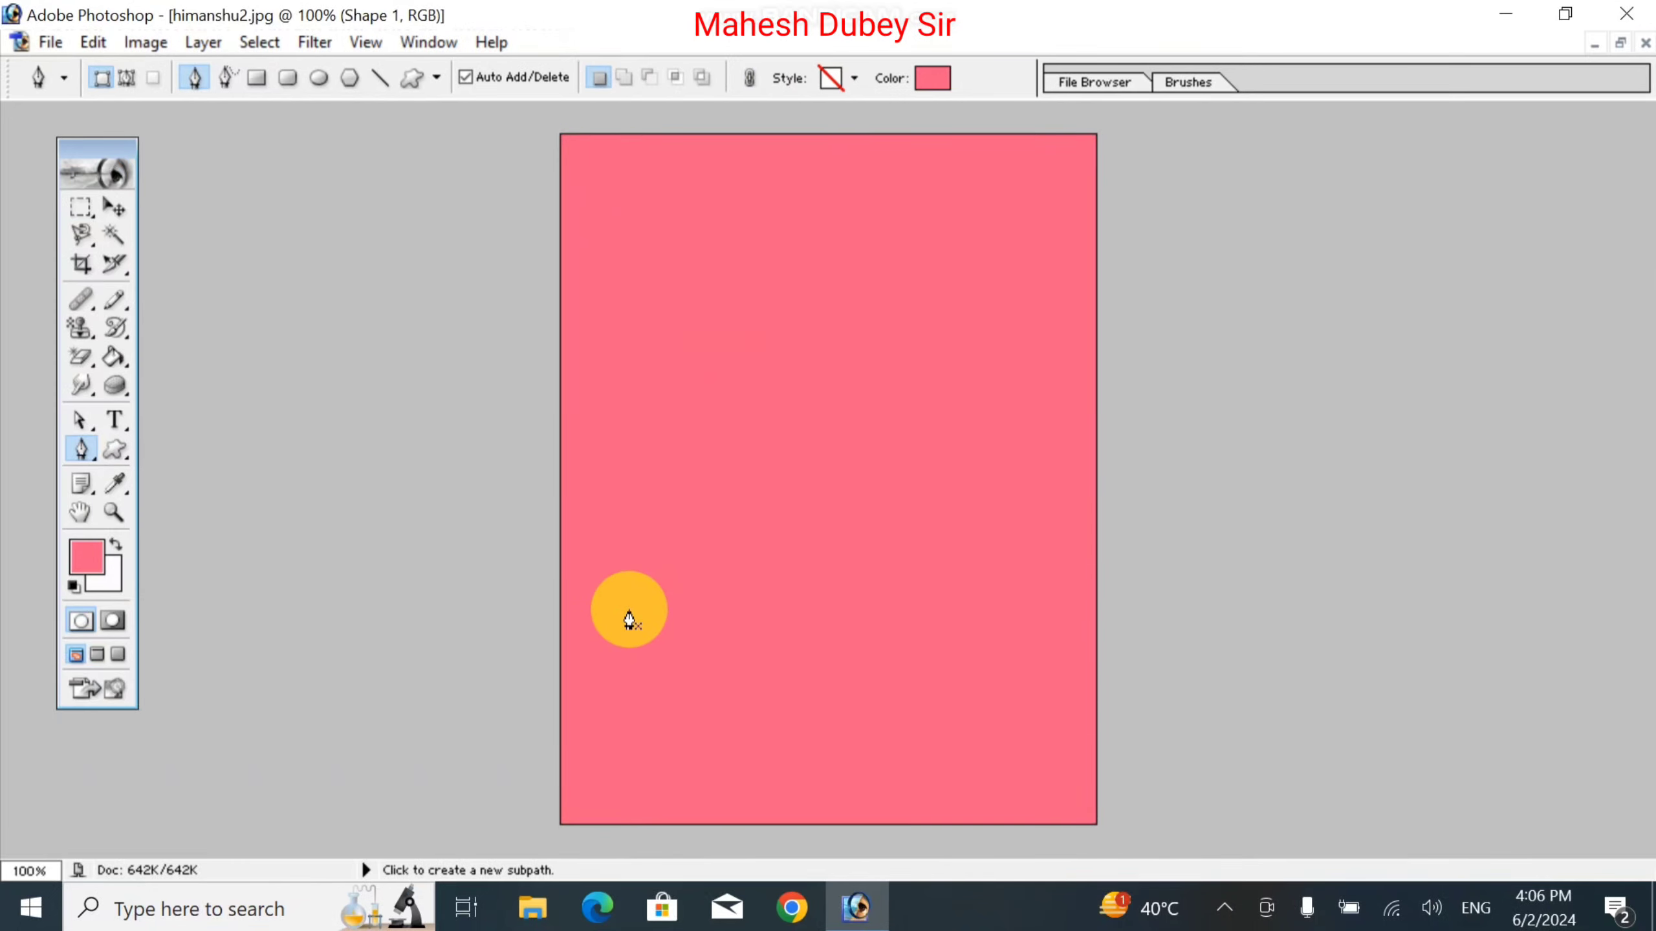
pyautogui.hotkey('ctrl', 'z')
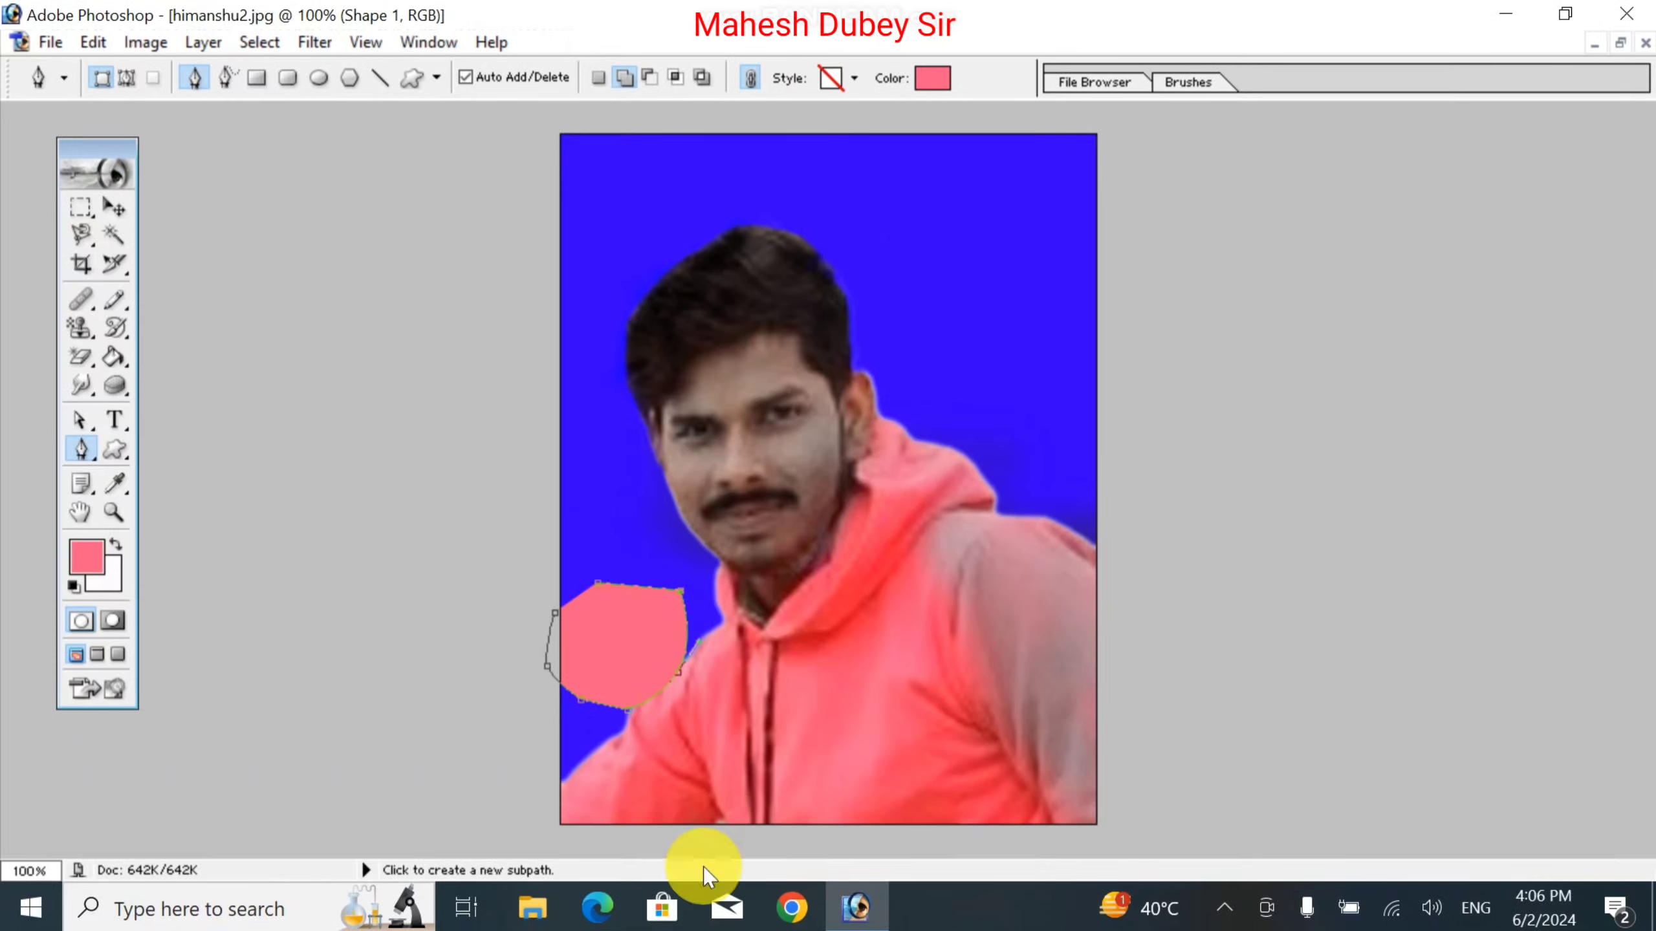
# Stretch the pink shape's top edge upward with Direct Selection, and move the whole path to the background's upper-right area
pyautogui.click(83, 407)
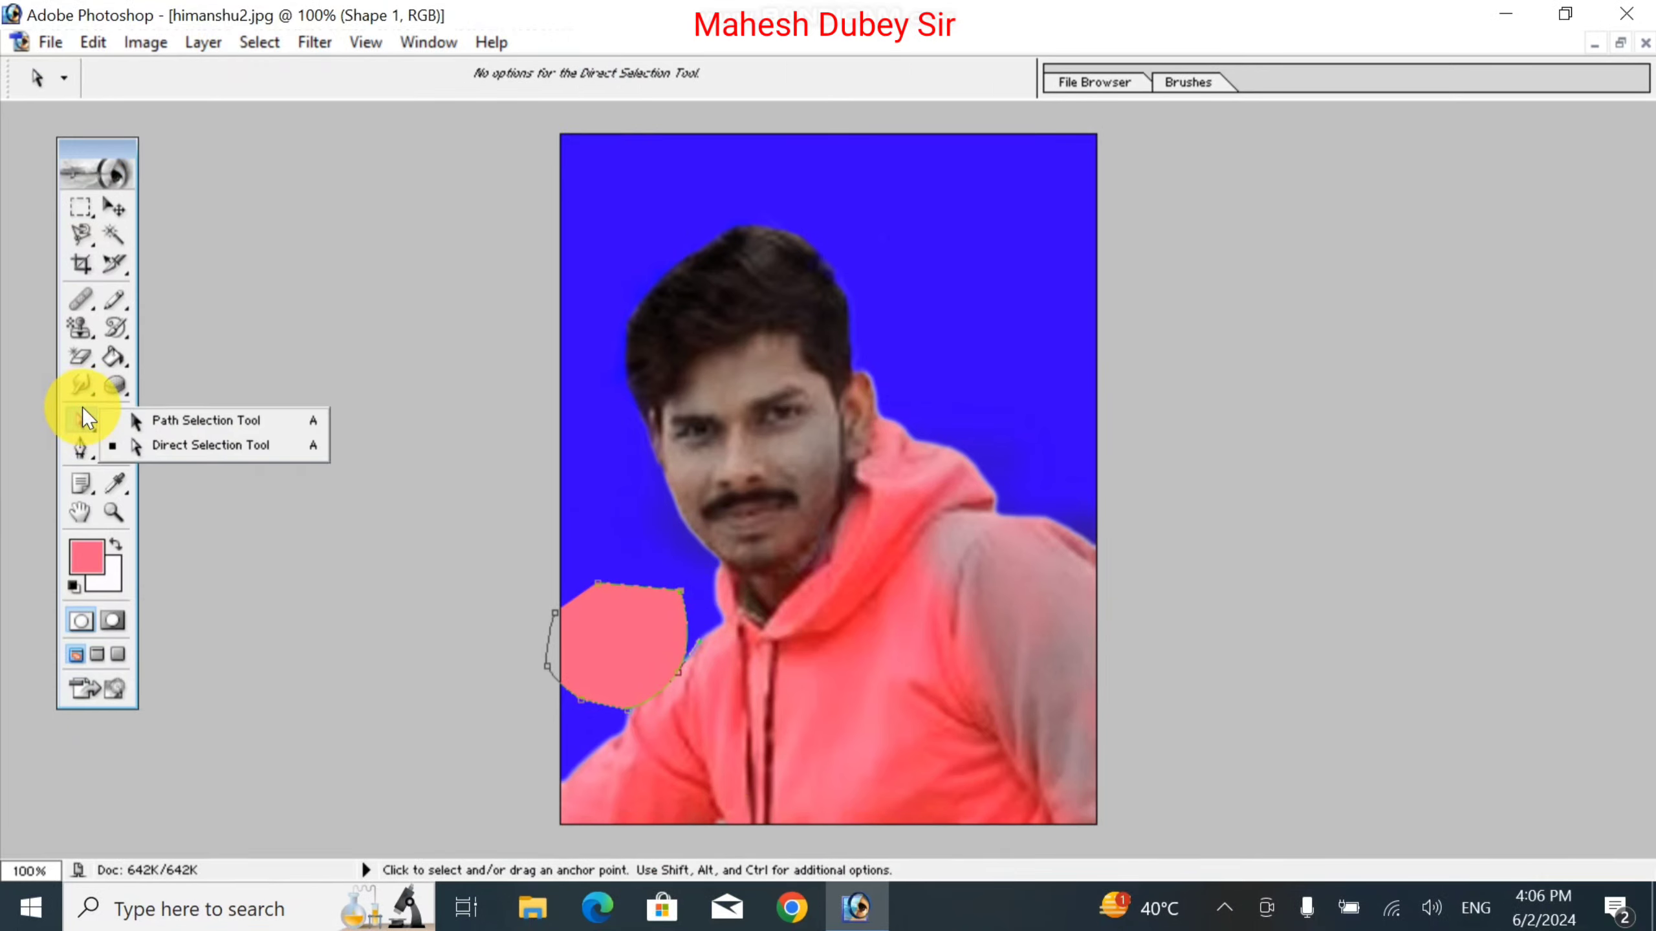
pyautogui.click(205, 452)
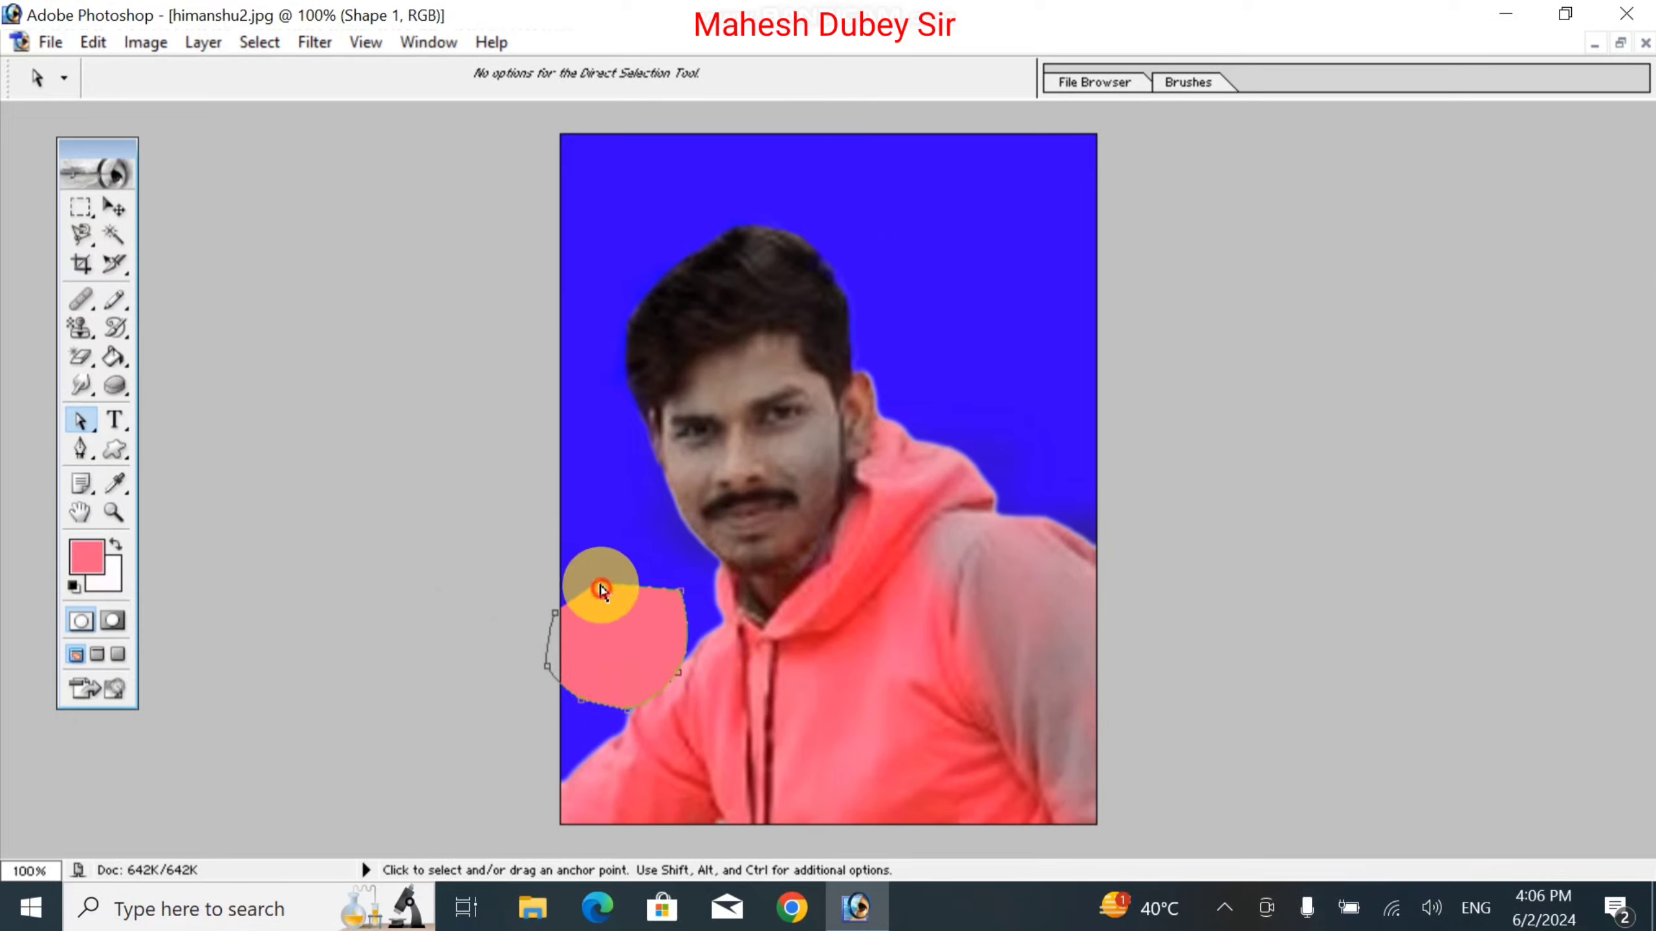
pyautogui.moveTo(597, 585); pyautogui.dragTo(590, 539)
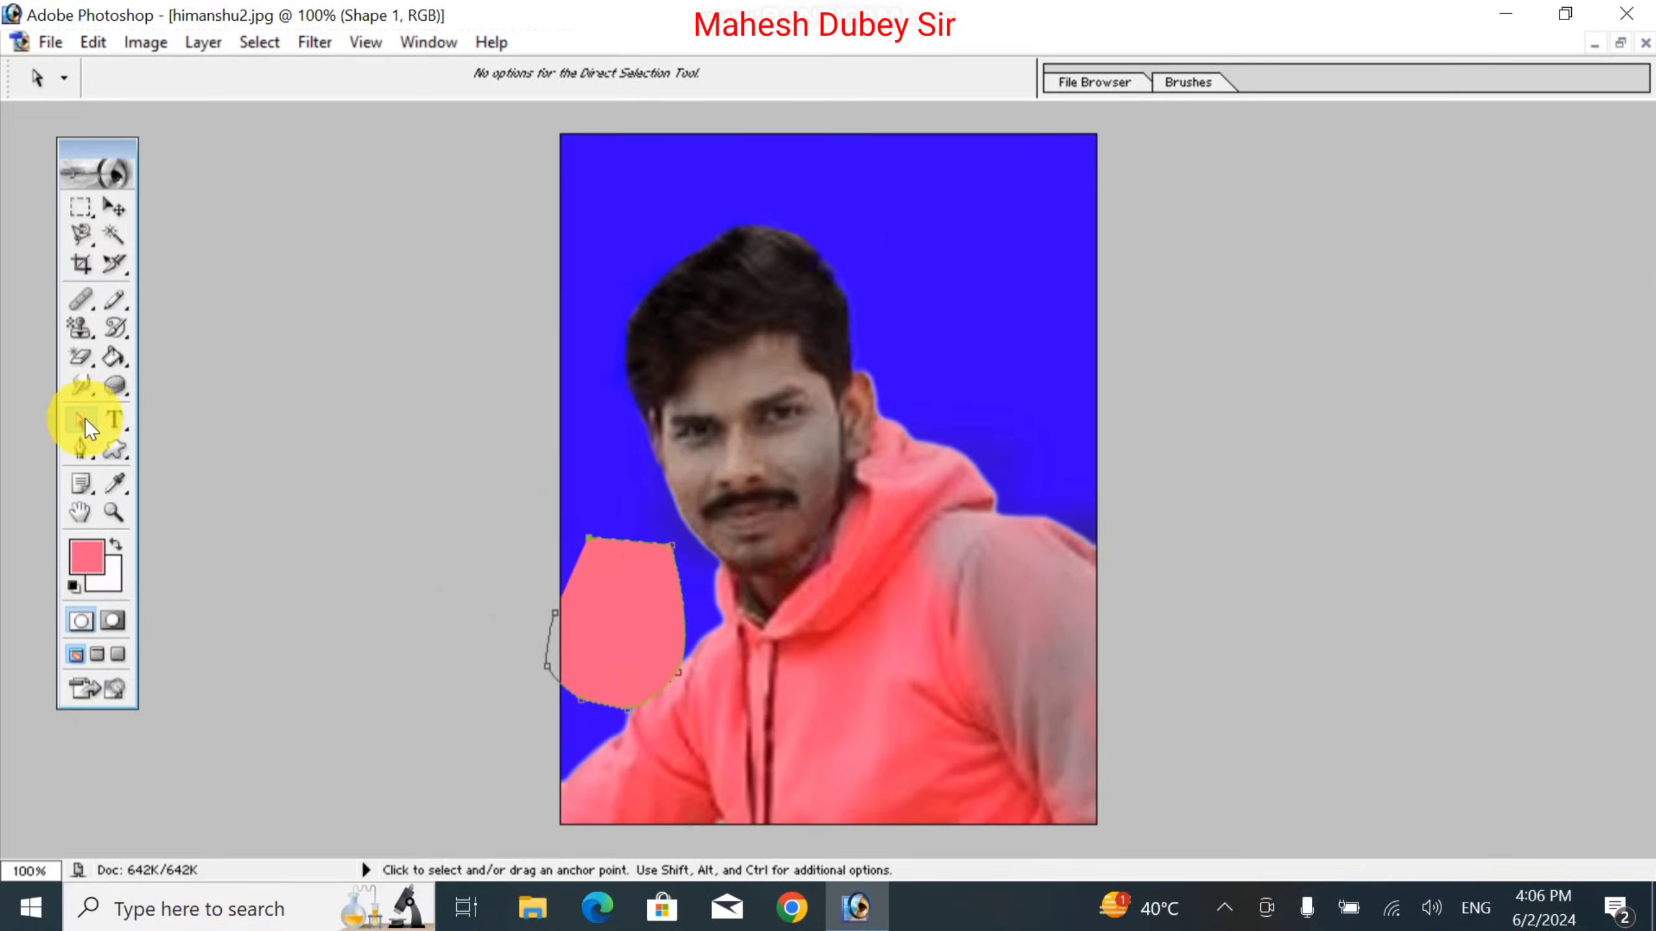
pyautogui.moveTo(96, 427); pyautogui.dragTo(177, 424)
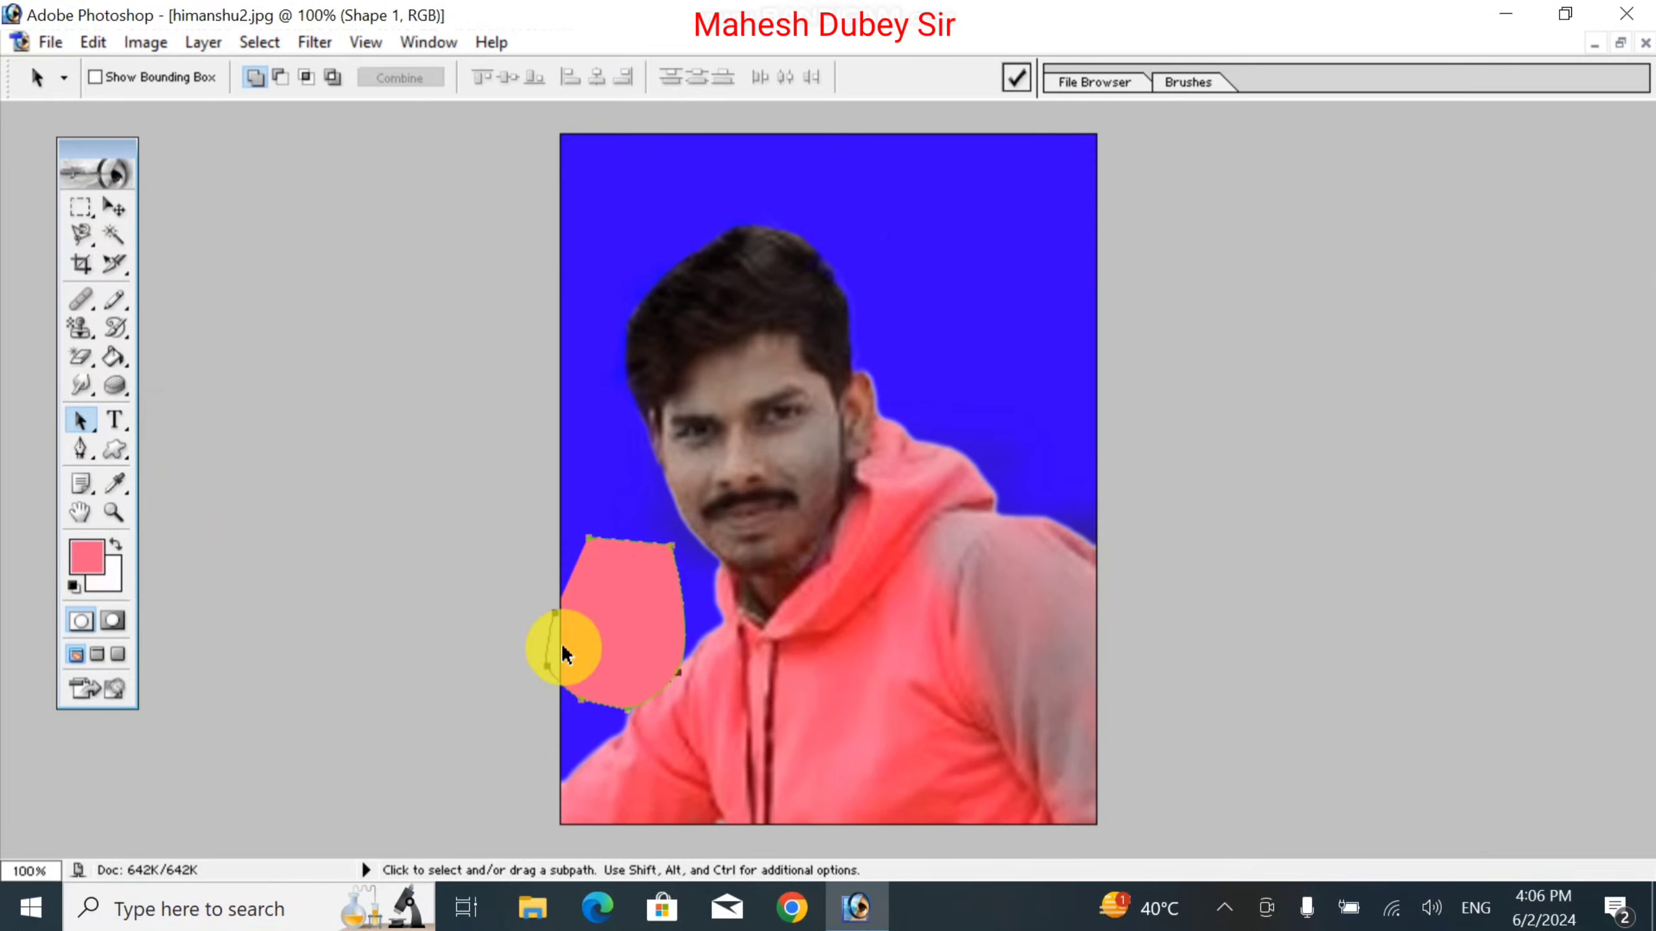
pyautogui.moveTo(629, 620); pyautogui.dragTo(954, 266)
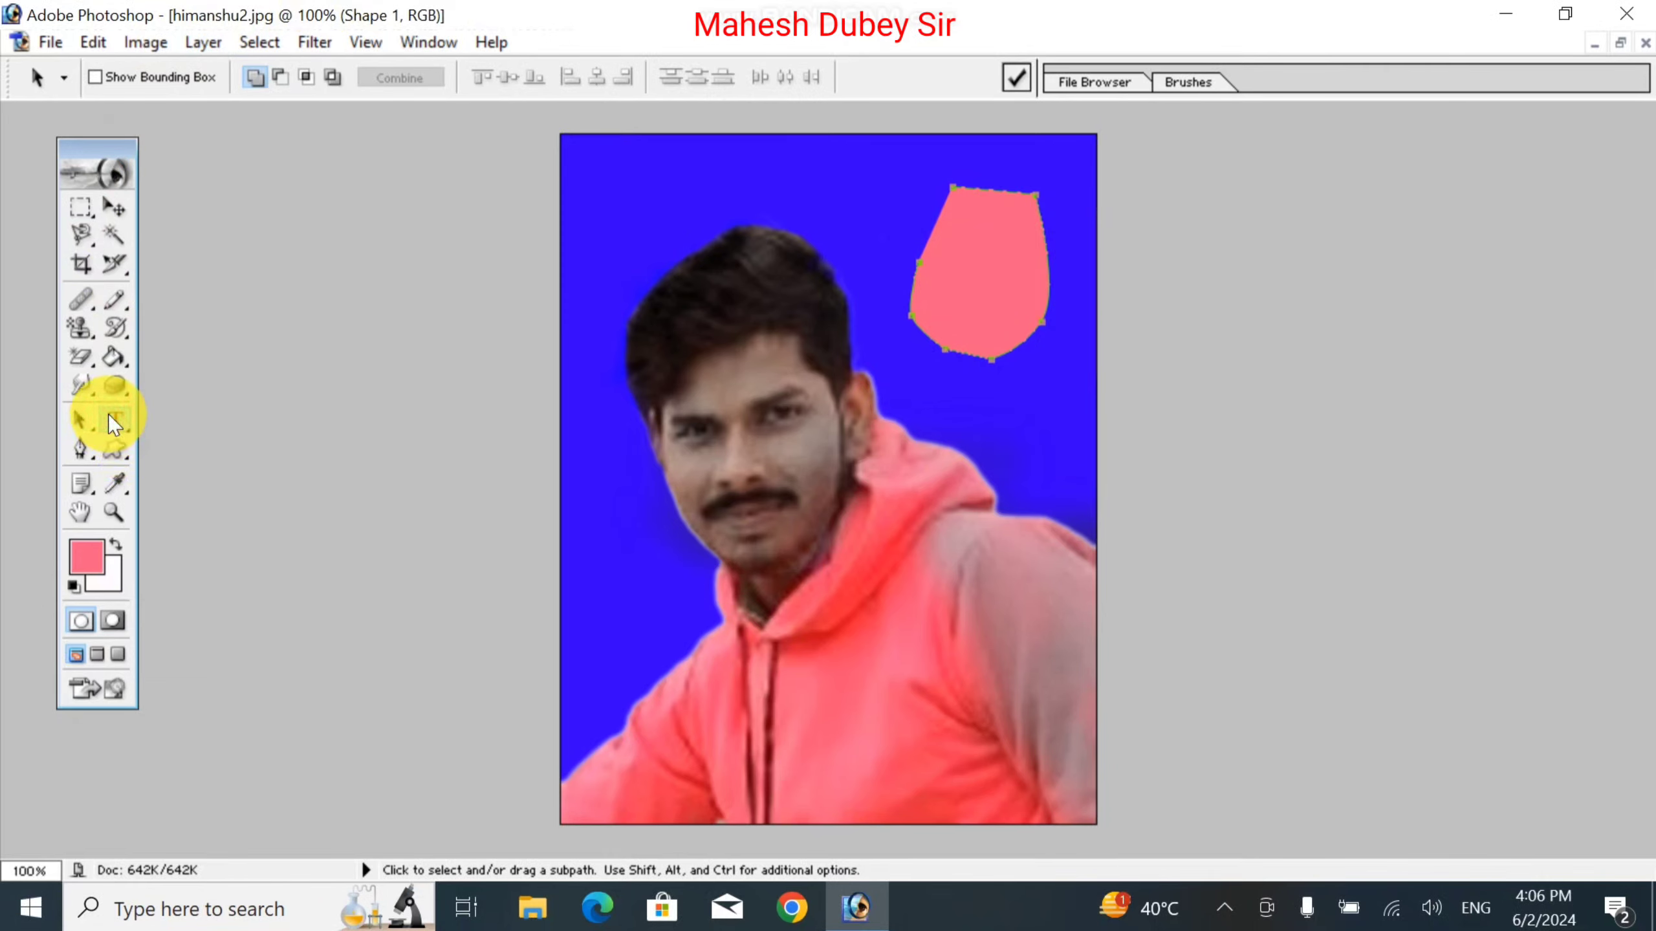
# Start a new text entry with the Horizontal Type tool
pyautogui.click(127, 431)
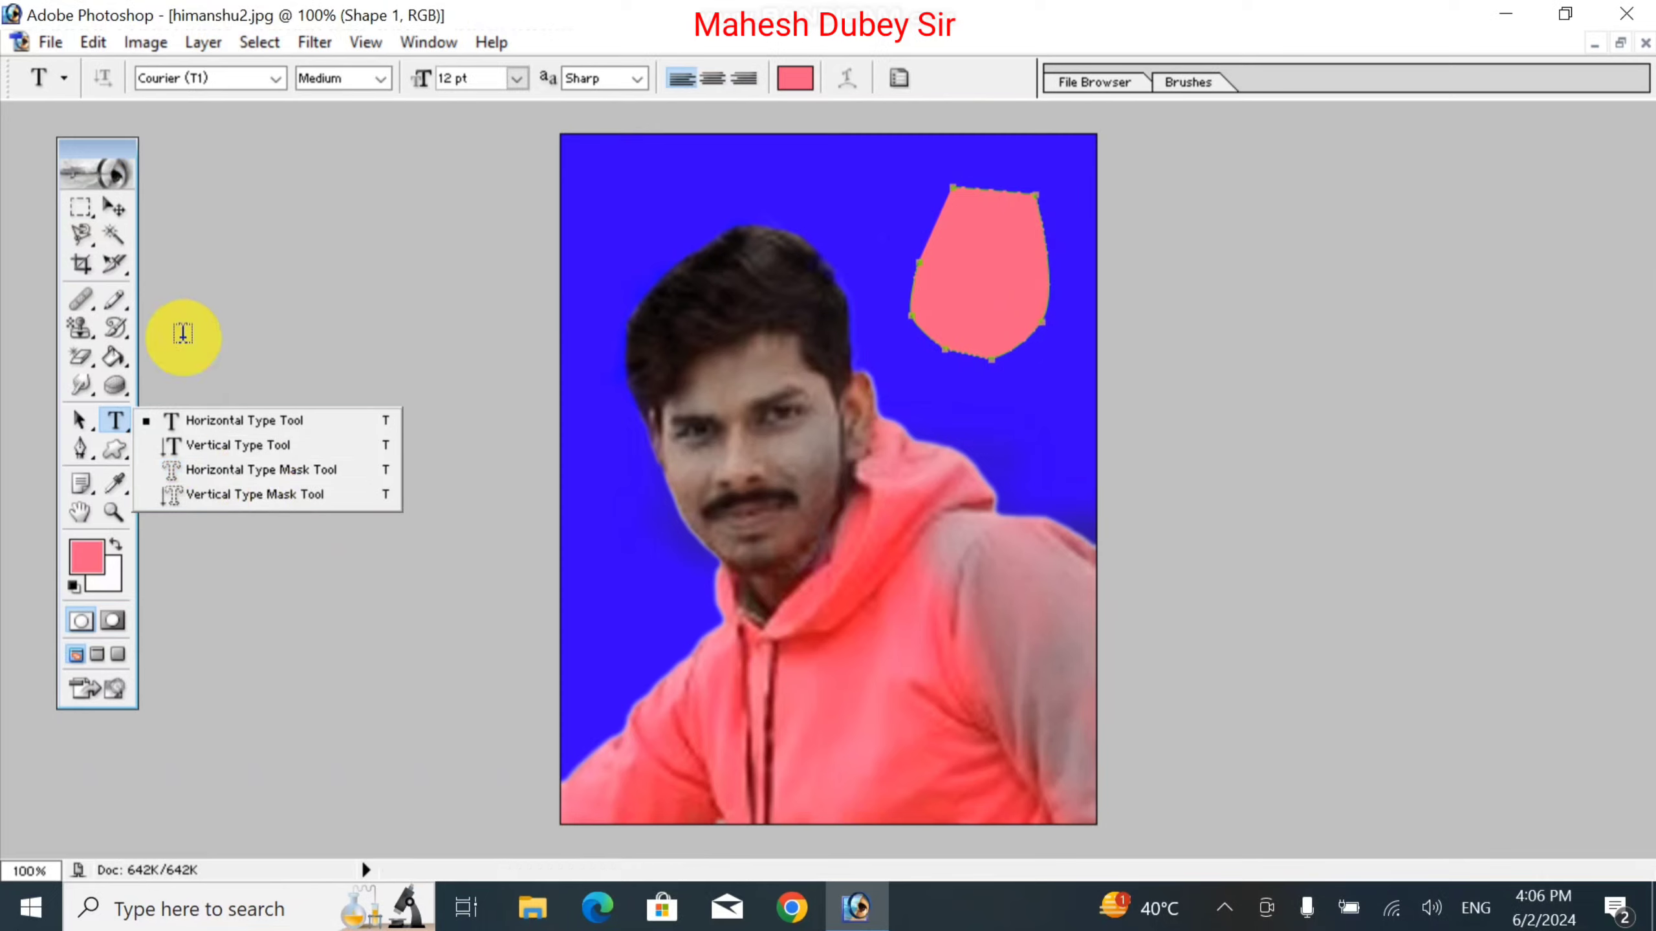
pyautogui.click(183, 334)
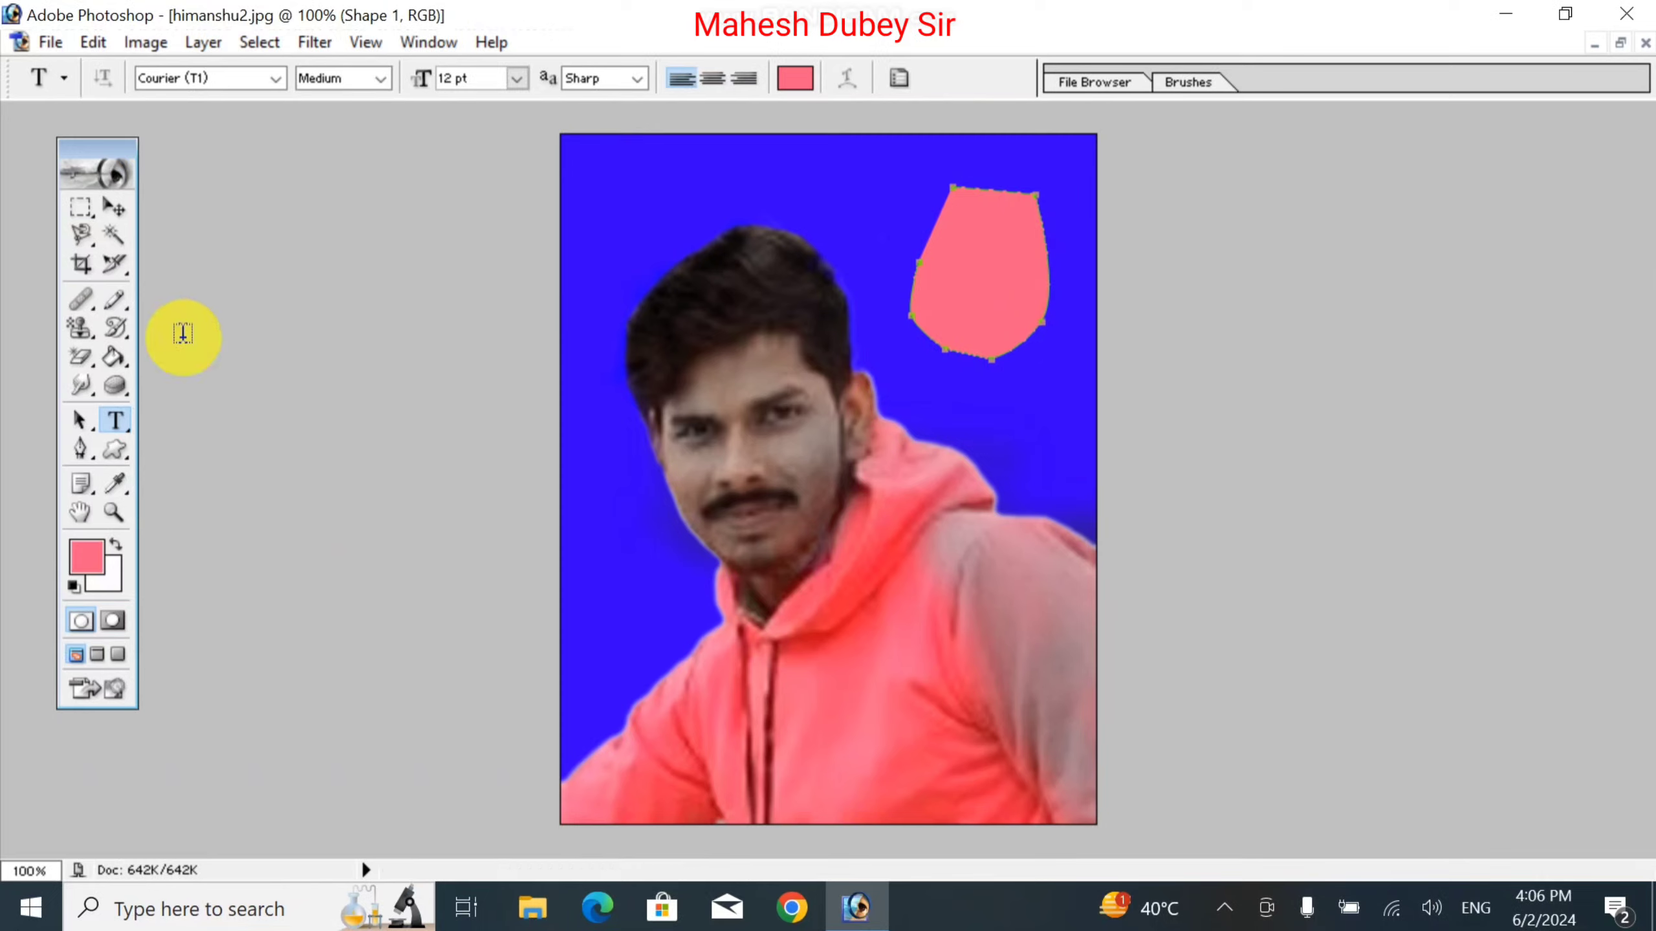
pyautogui.click(182, 334)
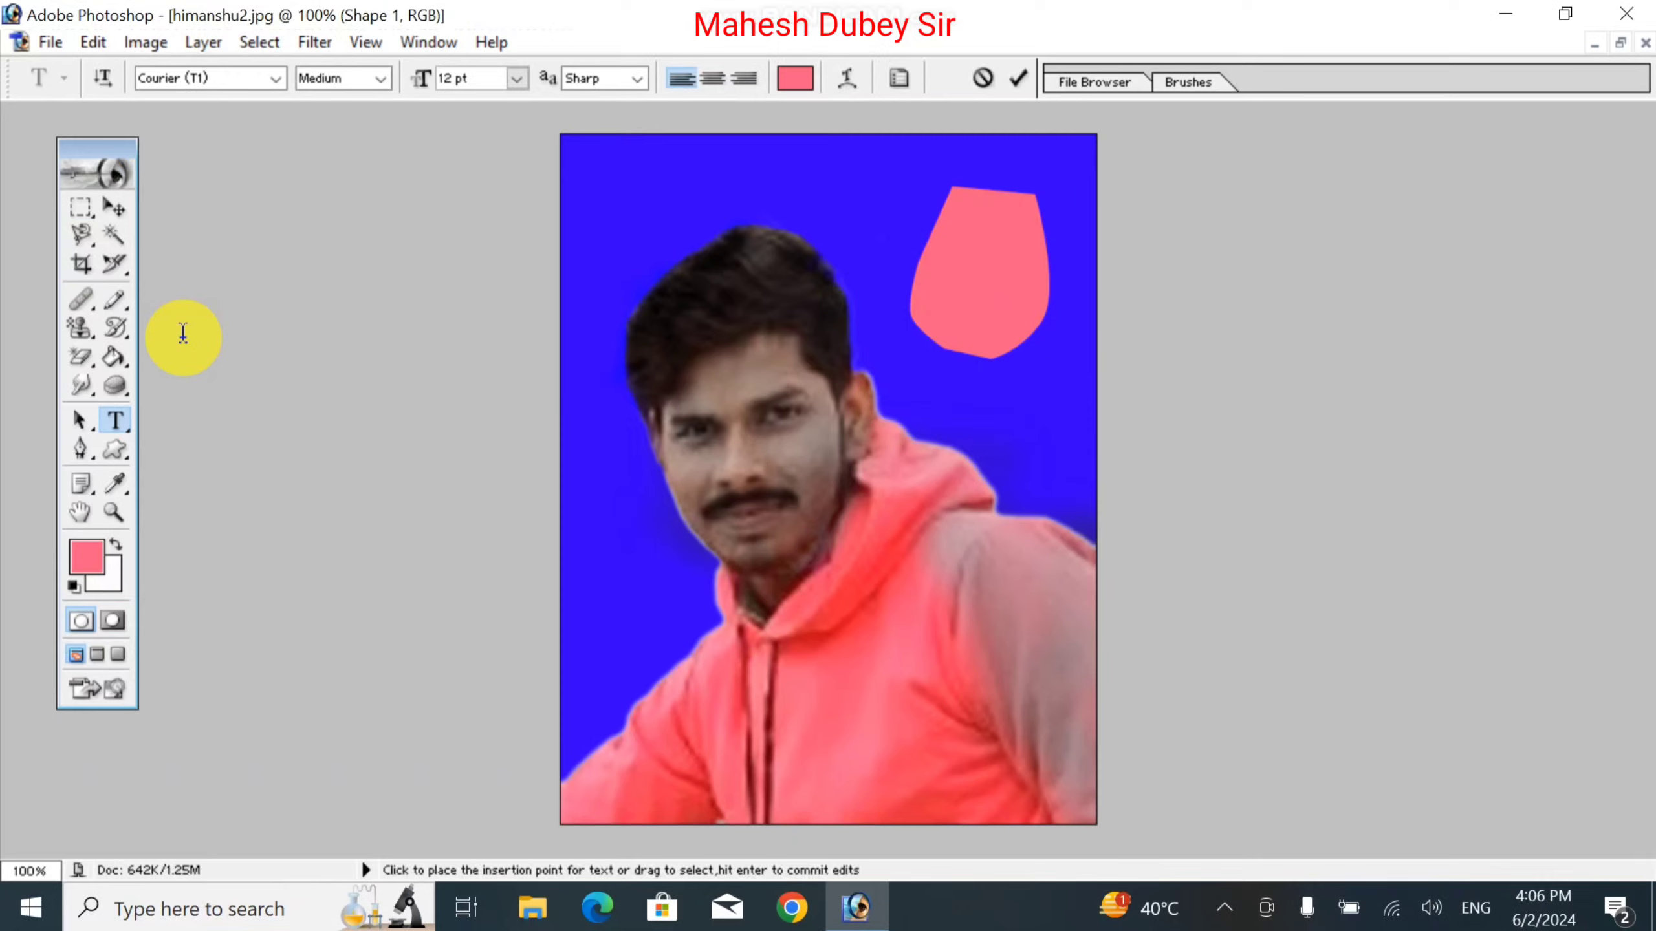